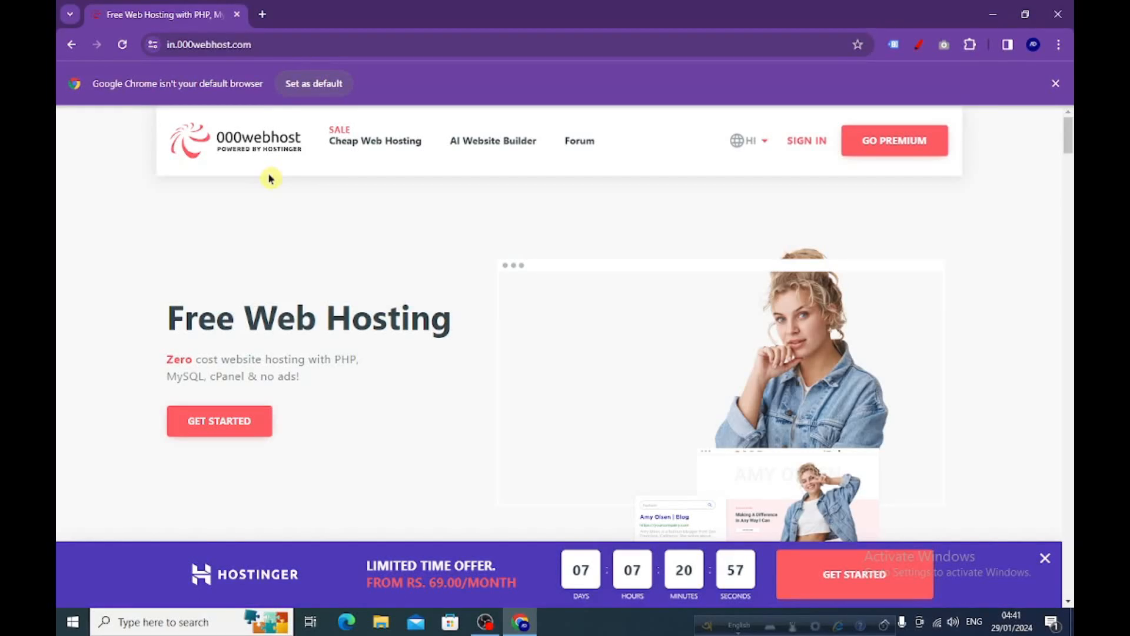
Search Google for 000webhost in a new browser tab and open the 000Webhost.com site.
{"action": "left_click", "coordinate": [266, 17]}
{"action": "left_click", "coordinate": [263, 44]}
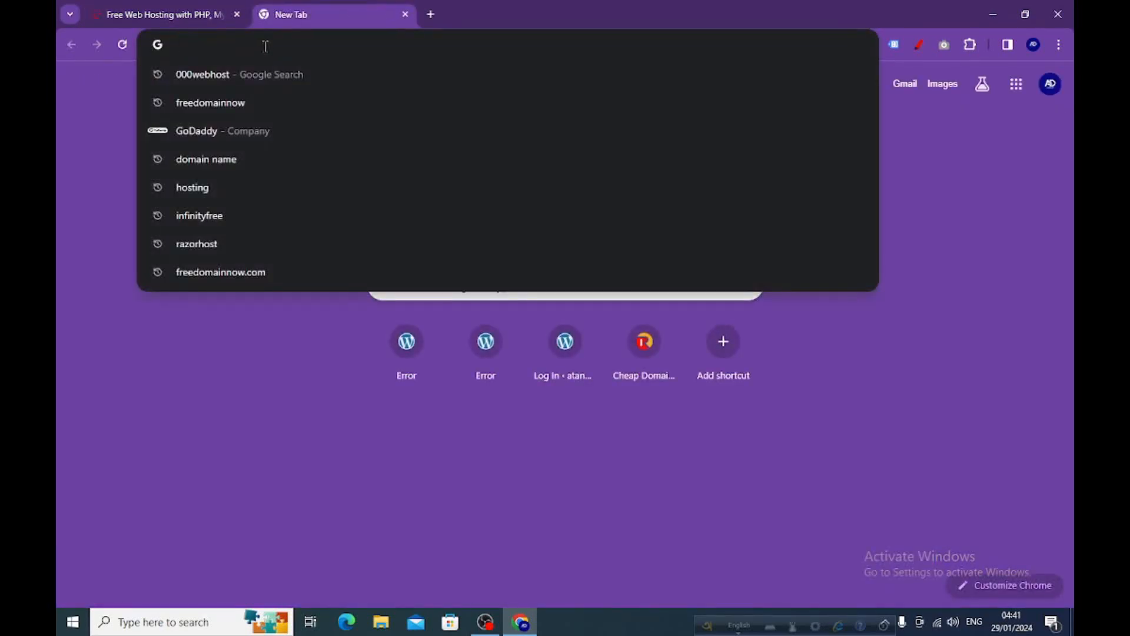
{"action": "left_click", "coordinate": [226, 77]}
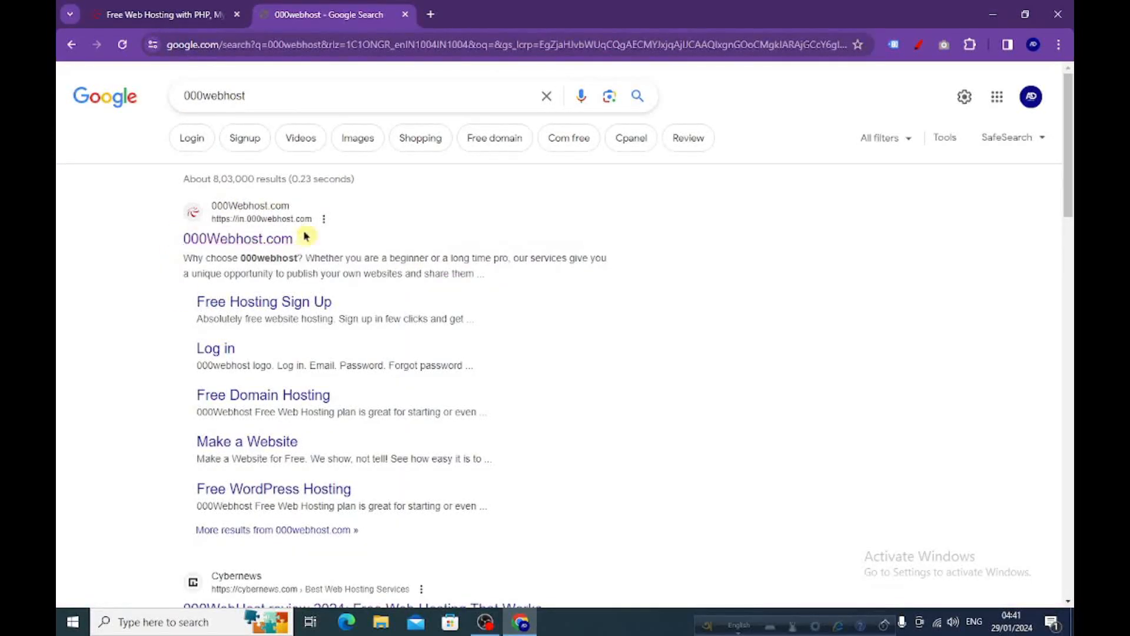
{"action": "left_click", "coordinate": [244, 213]}
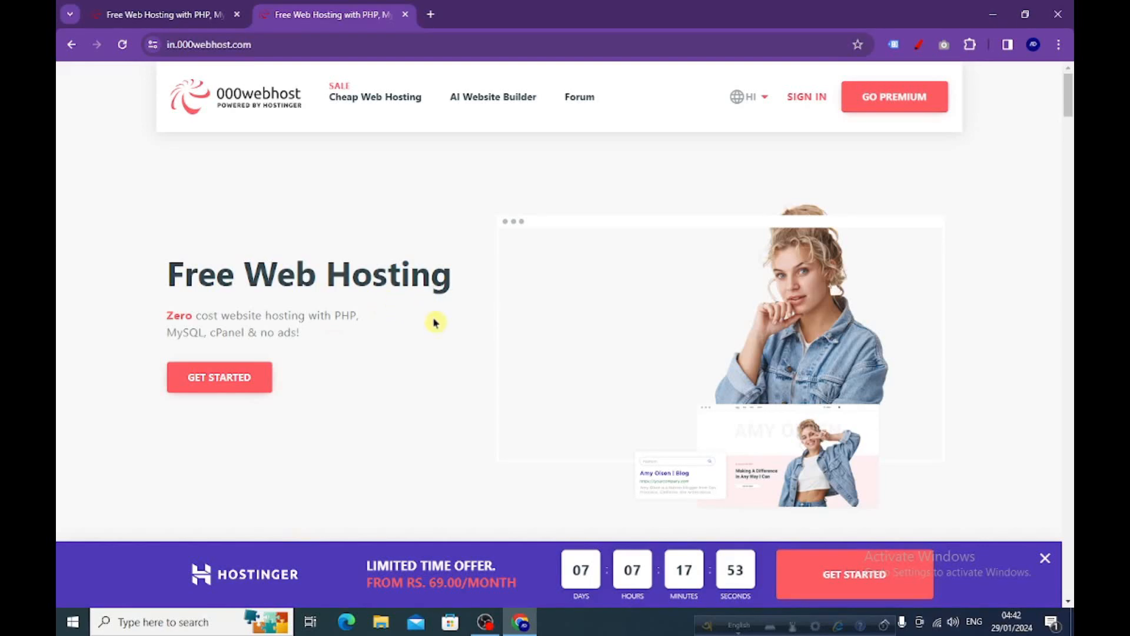
Compare the hosting plans on the homepage and start signing up for the Free Web Hosting plan.
{"action": "scroll", "coordinate": [433, 317], "scroll_direction": "down", "scroll_amount": 9}
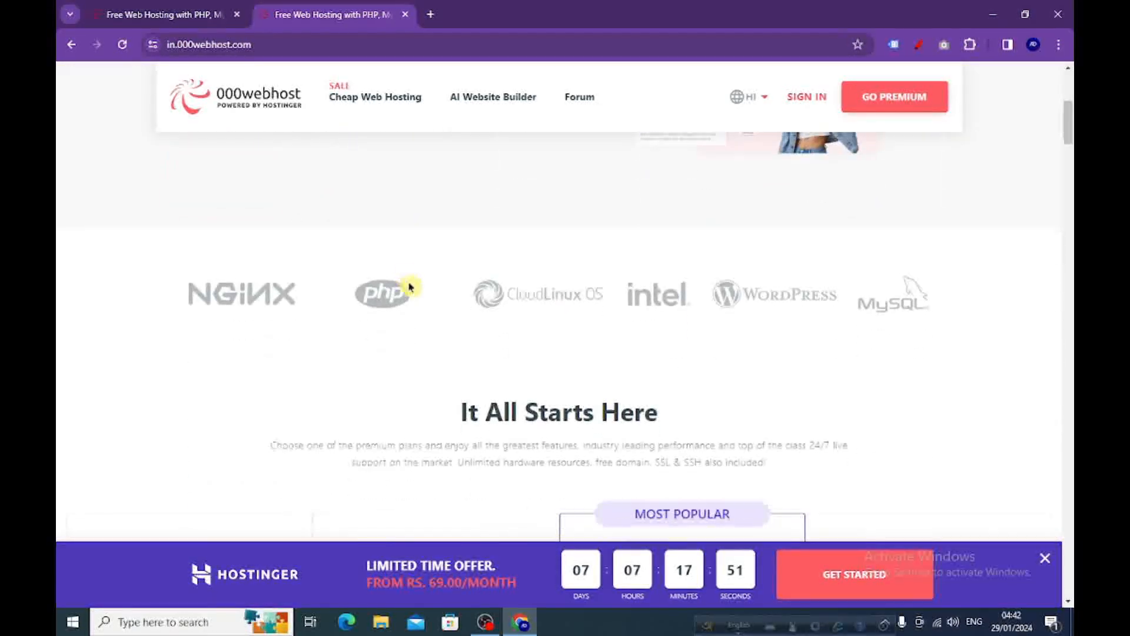
{"action": "scroll", "coordinate": [404, 276], "scroll_direction": "down", "scroll_amount": 3}
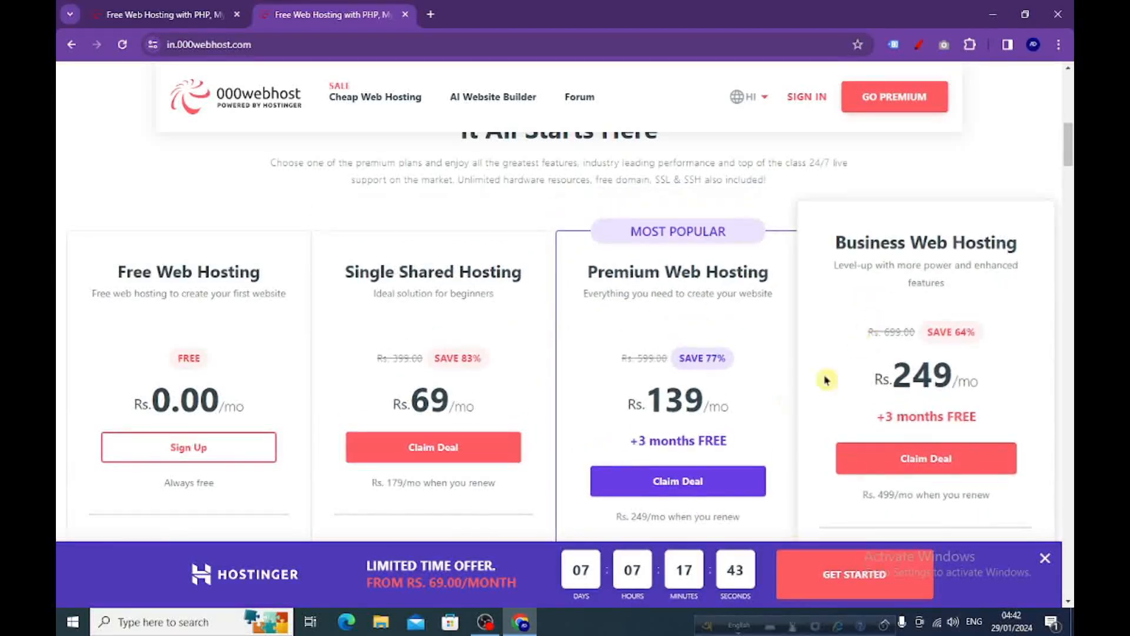
{"action": "scroll", "coordinate": [340, 330], "scroll_direction": "down", "scroll_amount": 3}
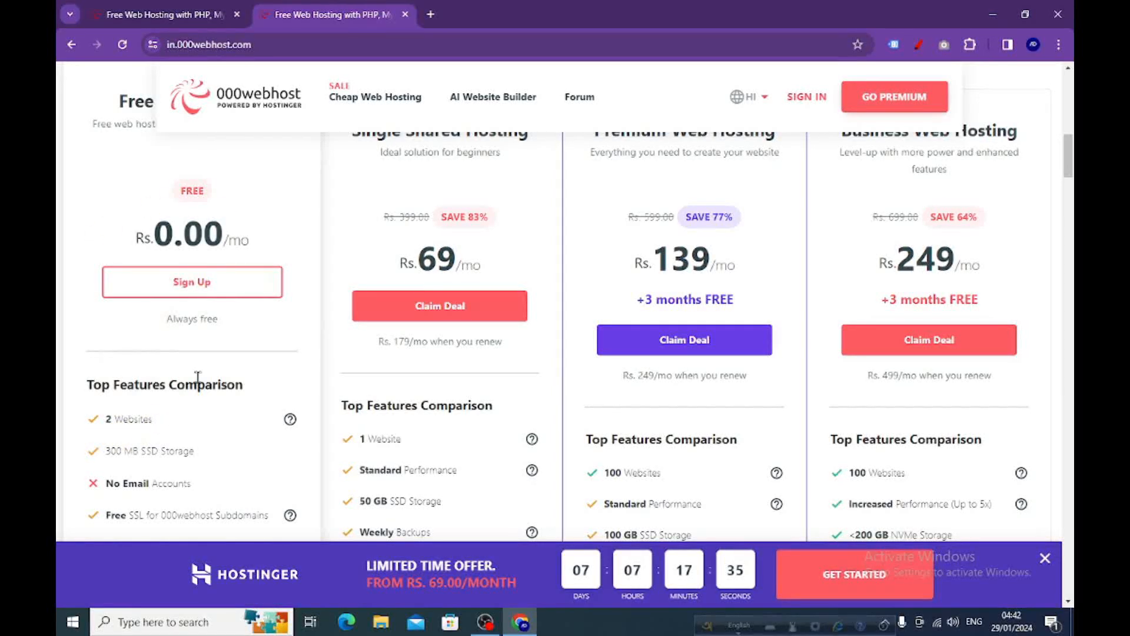
{"action": "scroll", "coordinate": [197, 376], "scroll_direction": "up", "scroll_amount": 1}
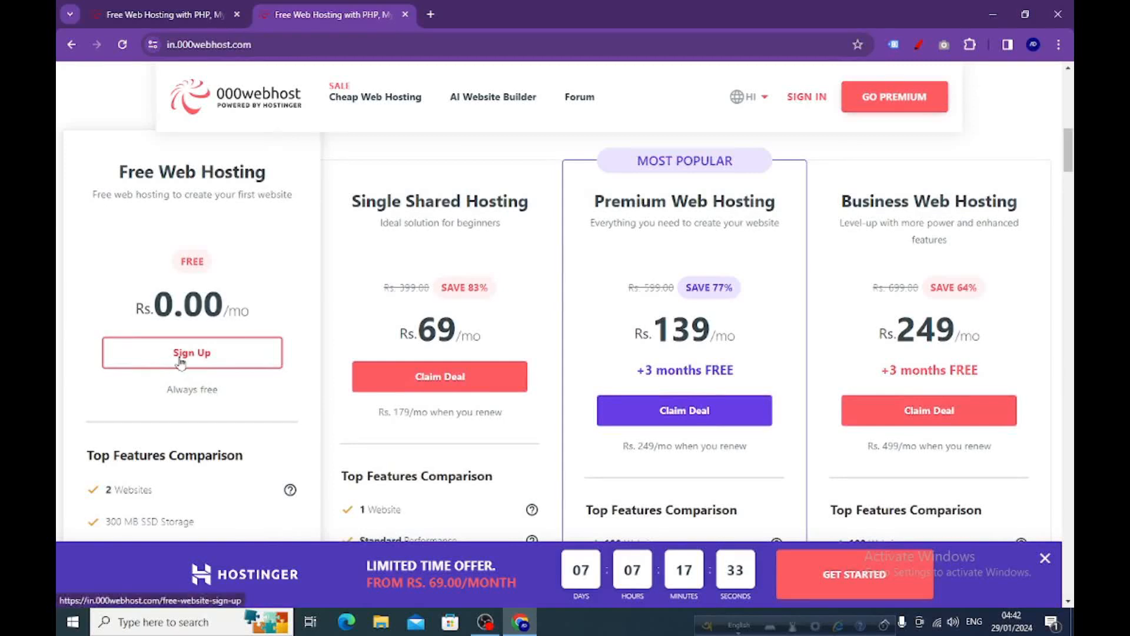
{"action": "left_click", "coordinate": [181, 359]}
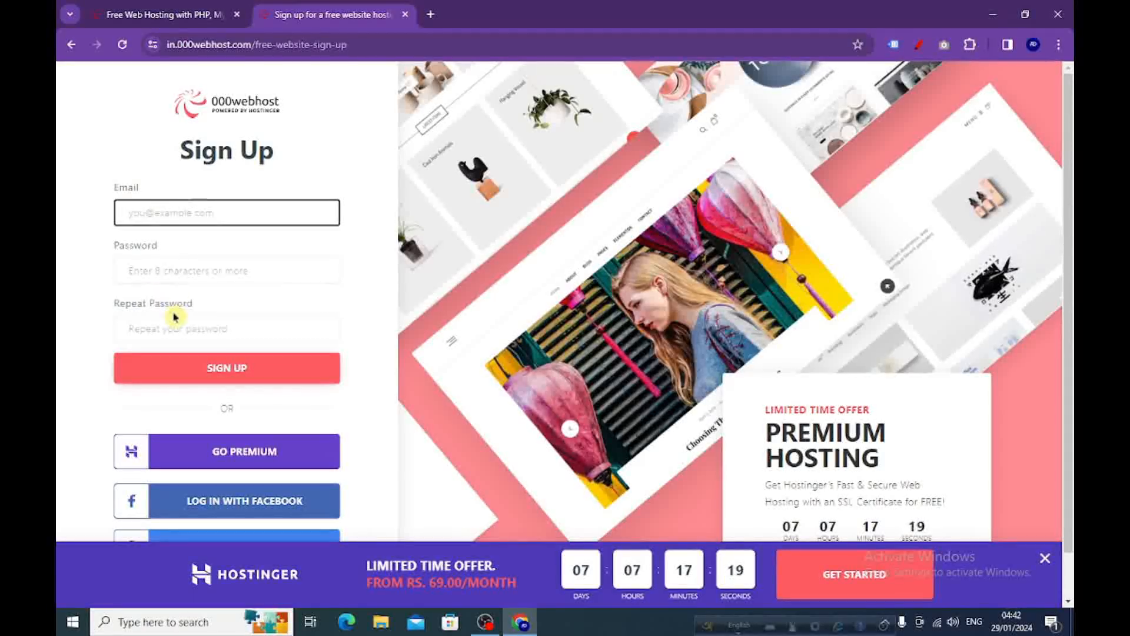
Sign up to 000webhost with the existing Google account and agree to share its details.
{"action": "scroll", "coordinate": [179, 305], "scroll_direction": "down", "scroll_amount": 1}
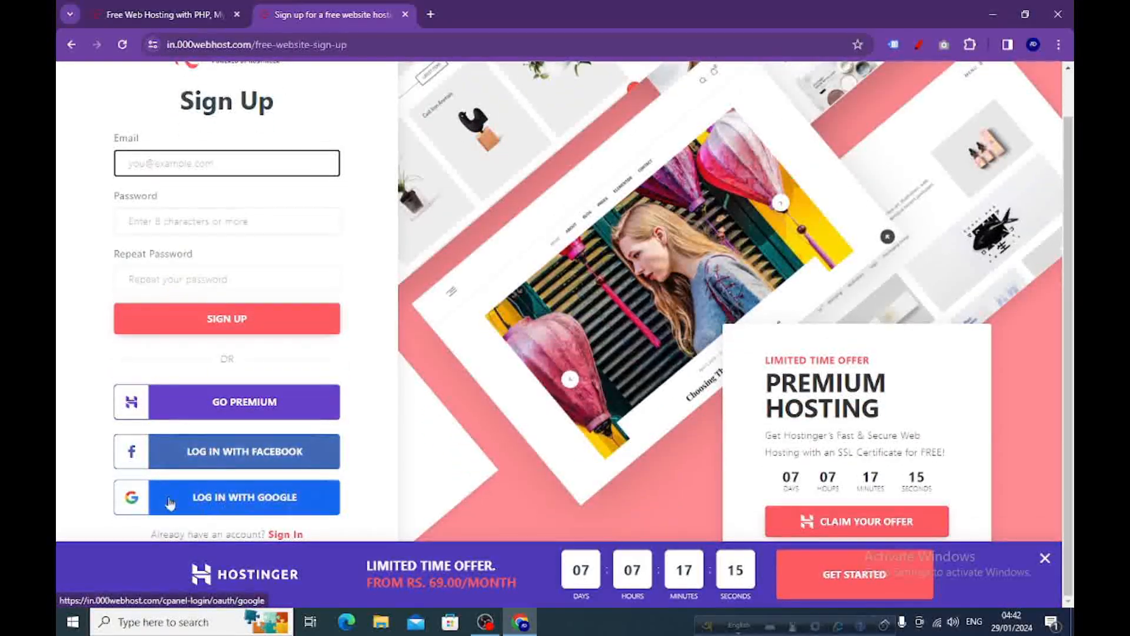
{"action": "left_click", "coordinate": [210, 507]}
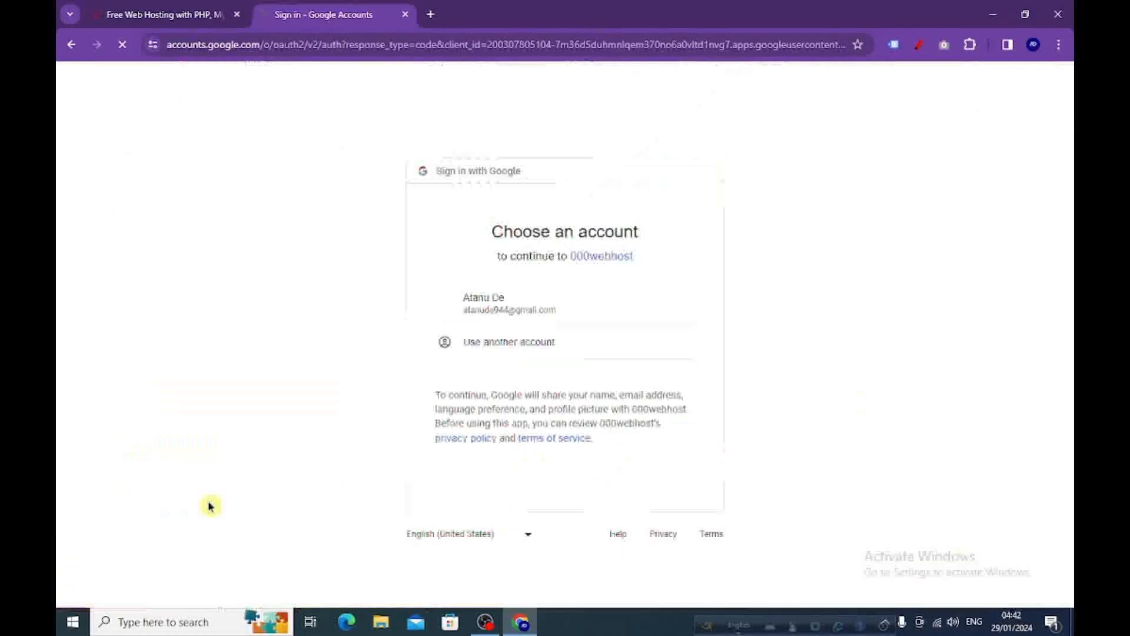
{"action": "left_click", "coordinate": [489, 303]}
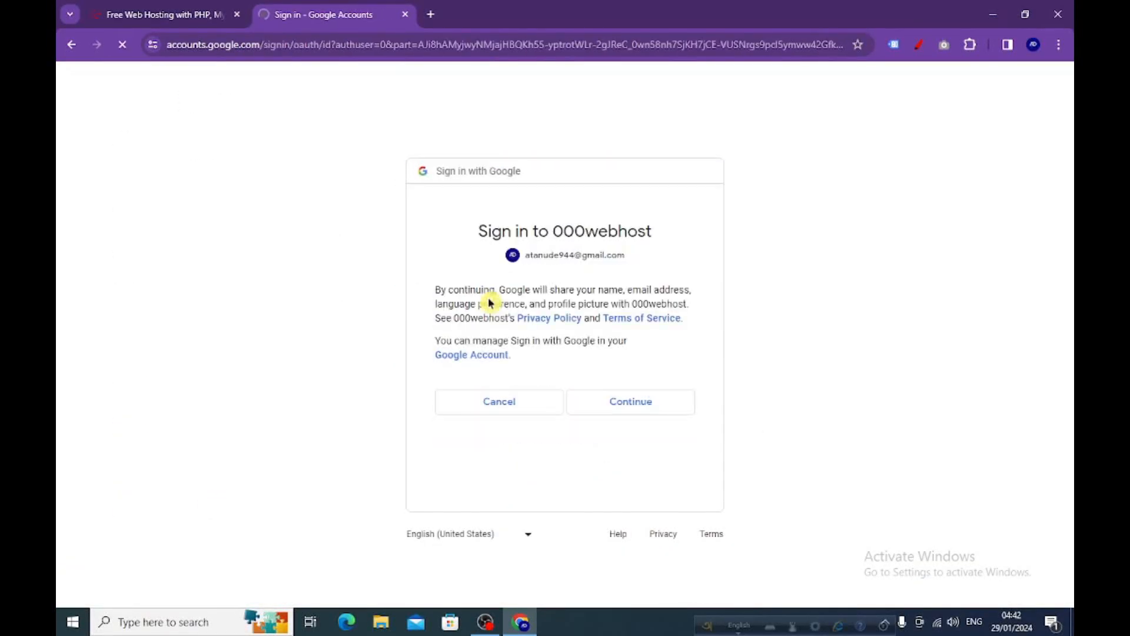
{"action": "left_click", "coordinate": [622, 409]}
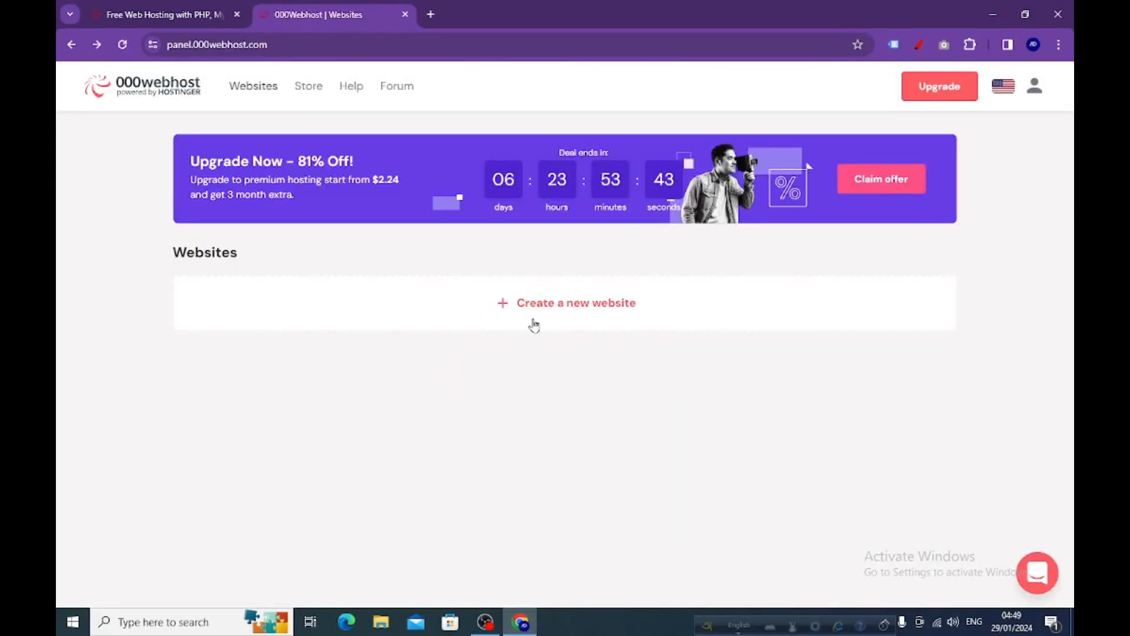
Create a new 000webhostapp.com website through the guided setup, entering a website name and the website password twice.
{"action": "left_click", "coordinate": [572, 308]}
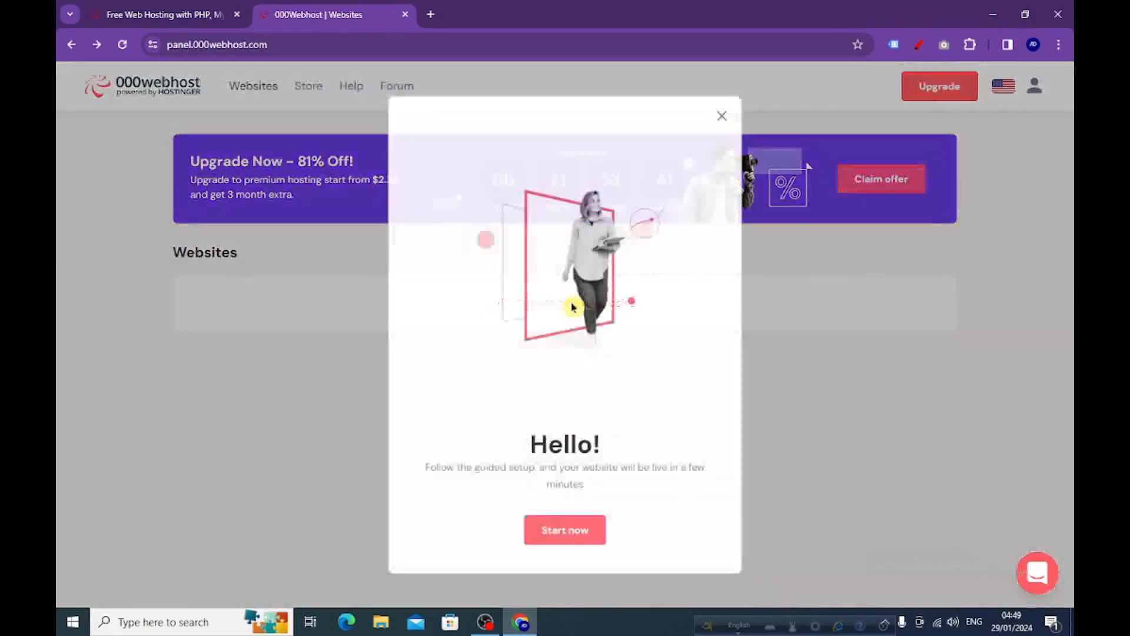
{"action": "left_click", "coordinate": [561, 532]}
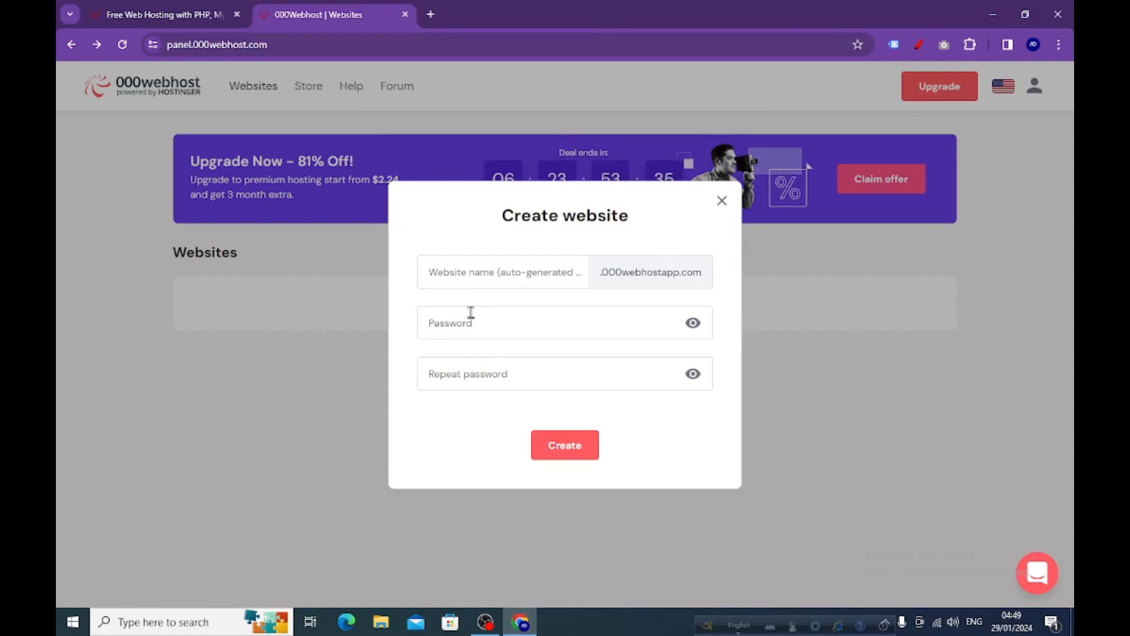
{"action": "left_click", "coordinate": [469, 272]}
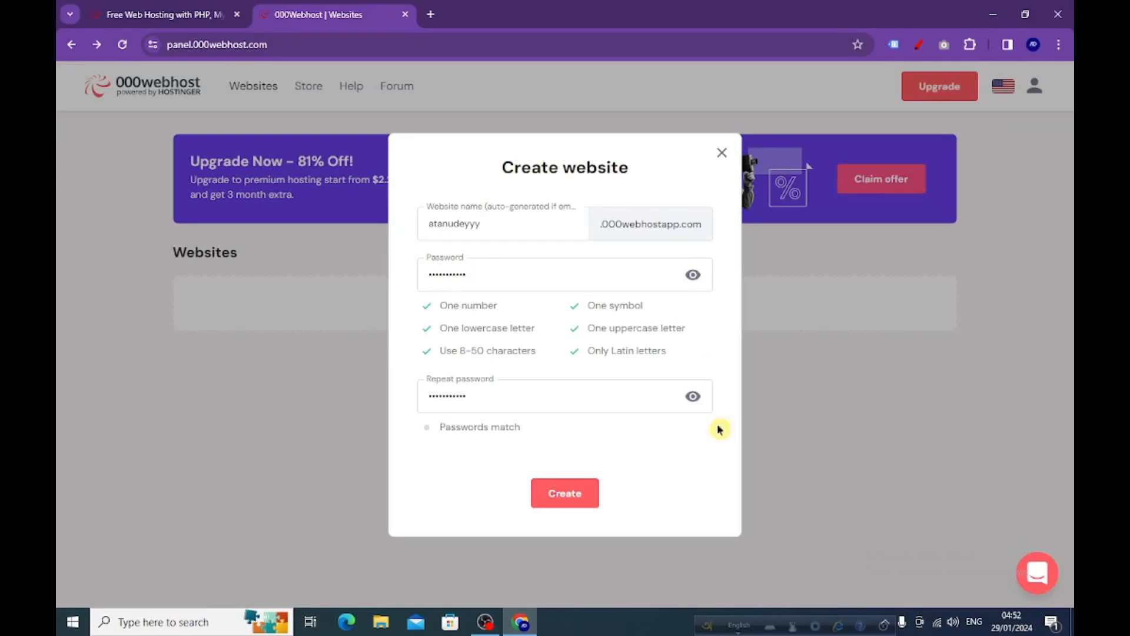
{"action": "left_click", "coordinate": [566, 500]}
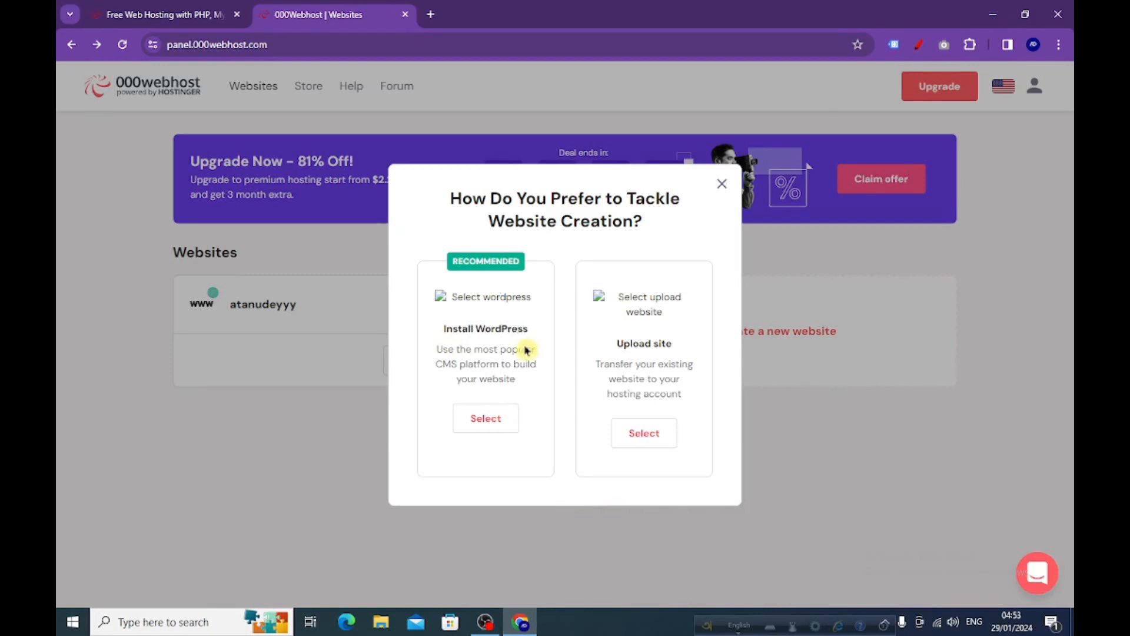
Choose WordPress for building the website and submit its login details with the administrator email and password.
{"action": "left_click", "coordinate": [485, 421]}
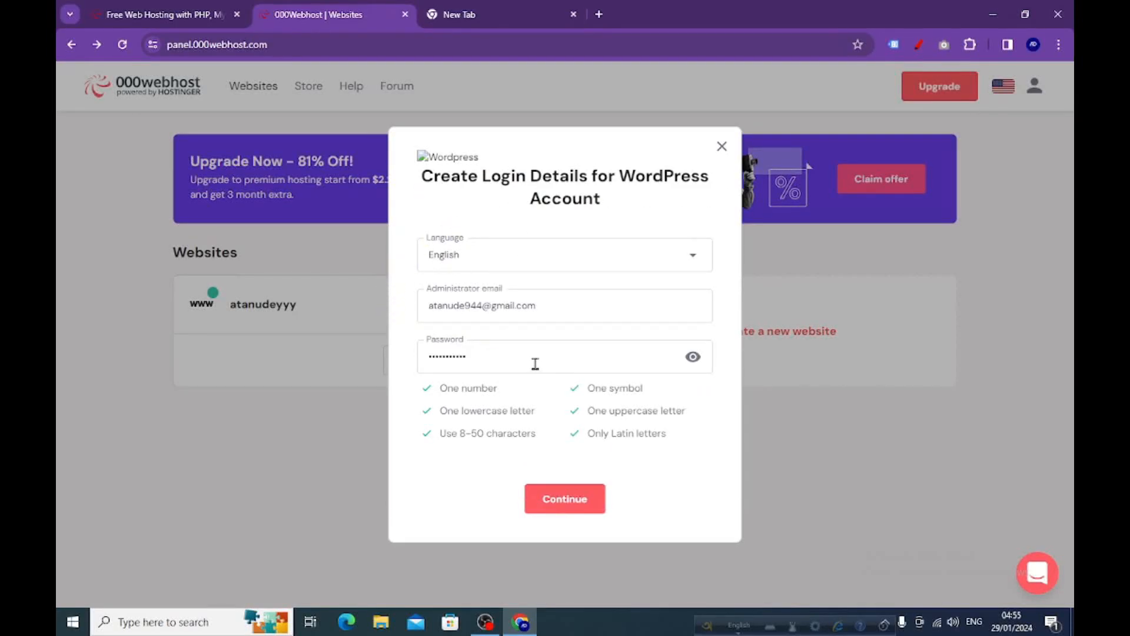
{"action": "left_click", "coordinate": [565, 506]}
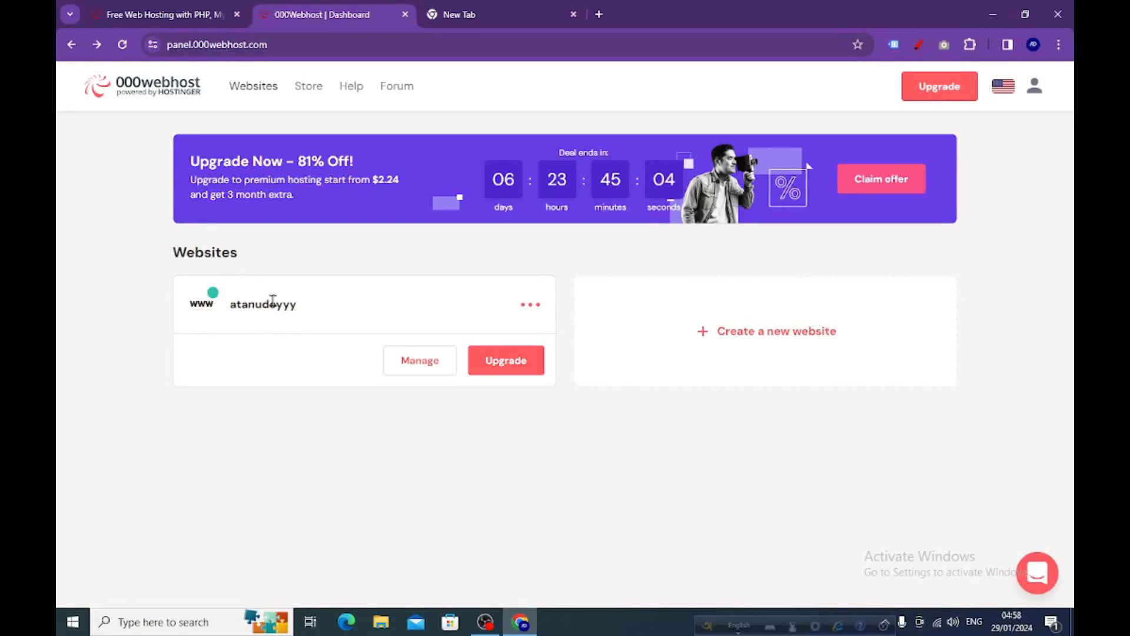
Reinstall WordPress from the new website's WordPress overview, entering the administrator email and admin password.
{"action": "left_click", "coordinate": [412, 362]}
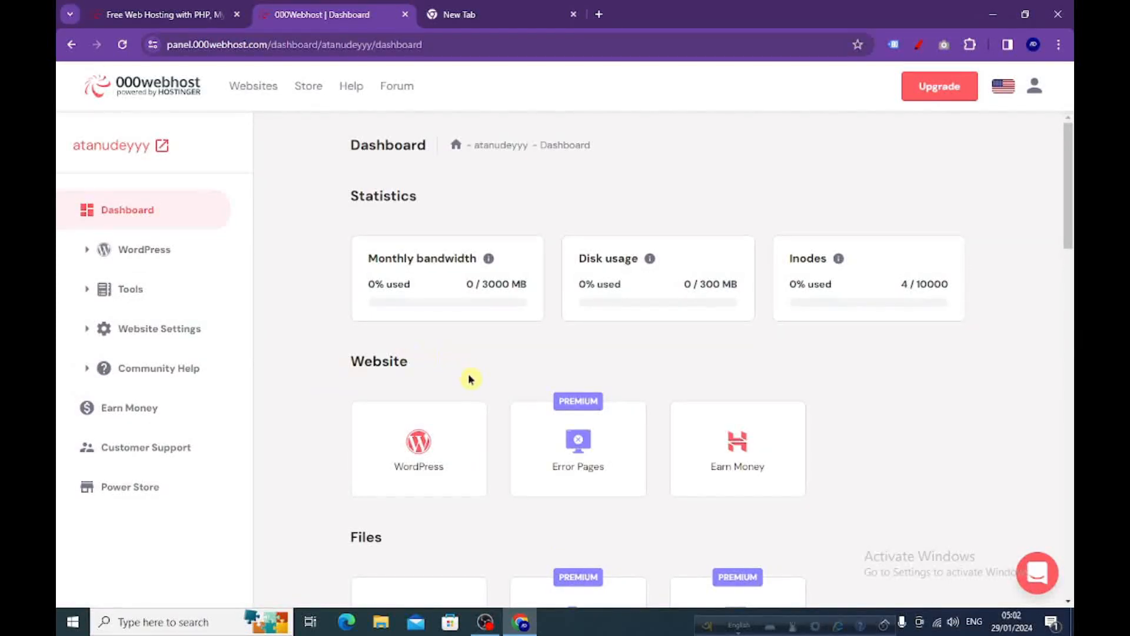
{"action": "left_click", "coordinate": [417, 453]}
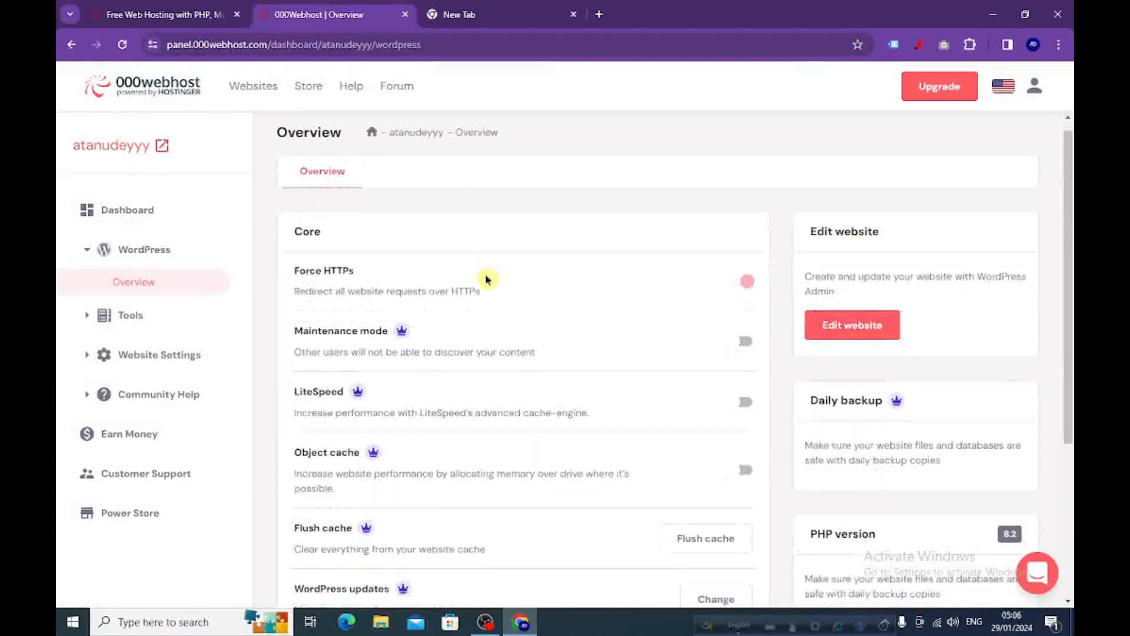
{"action": "scroll", "coordinate": [486, 279], "scroll_direction": "down", "scroll_amount": 4}
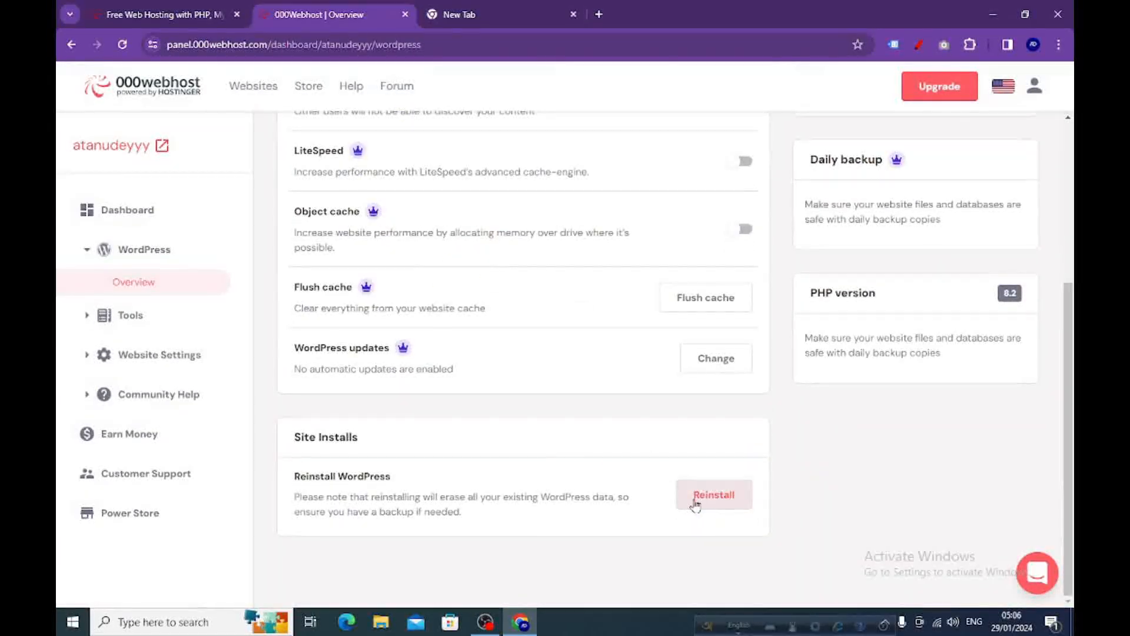
{"action": "left_click", "coordinate": [712, 501]}
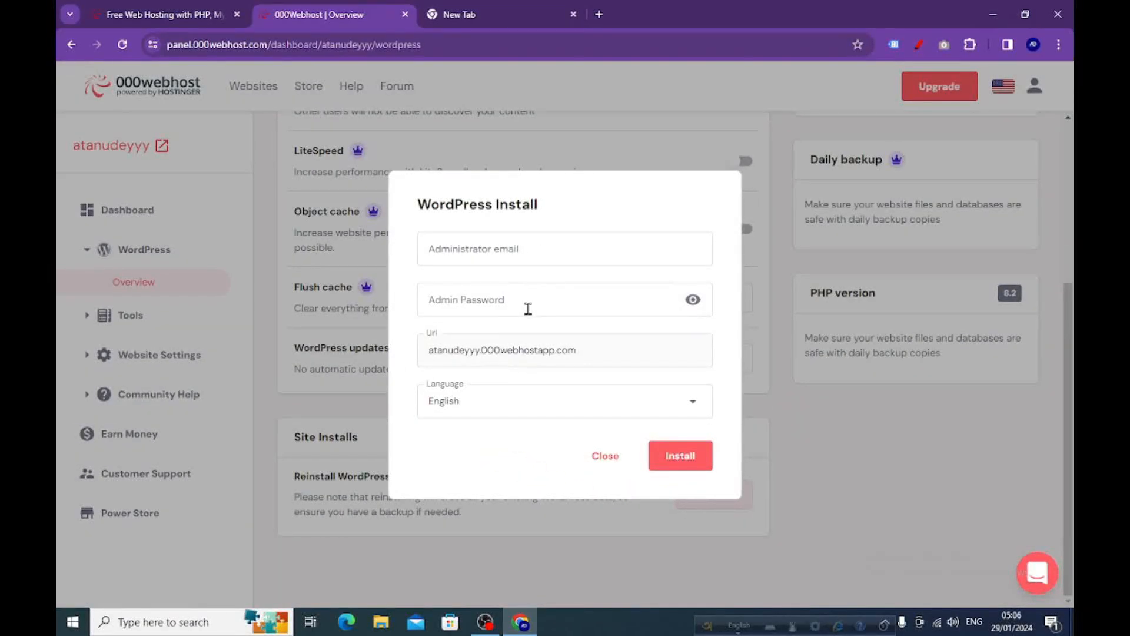
{"action": "left_click", "coordinate": [511, 247]}
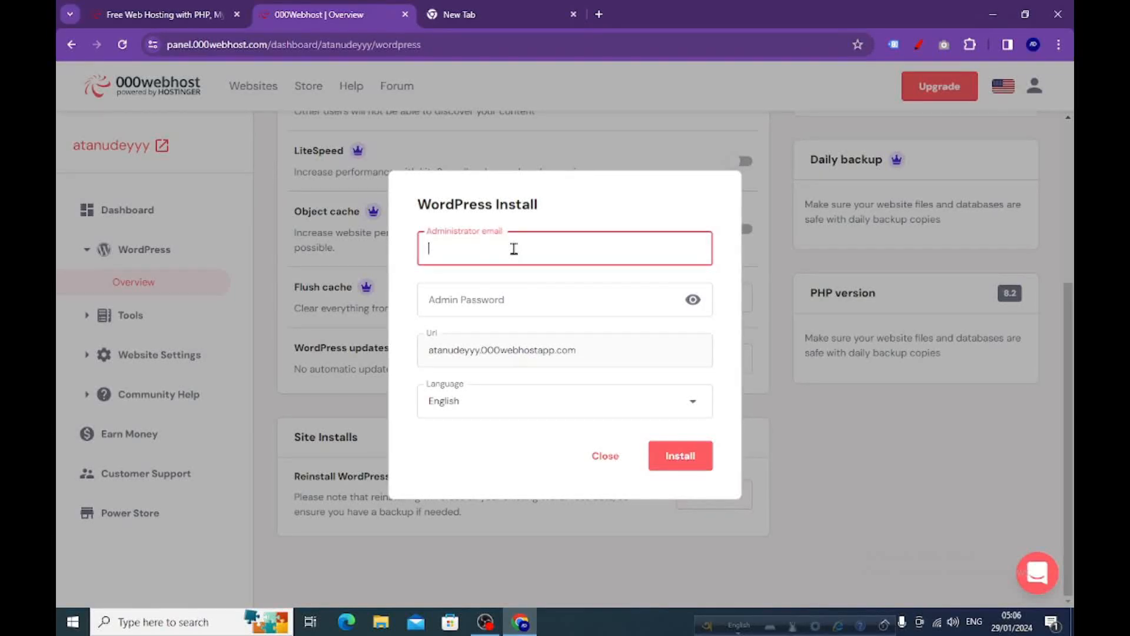
{"action": "right_click", "coordinate": [524, 254]}
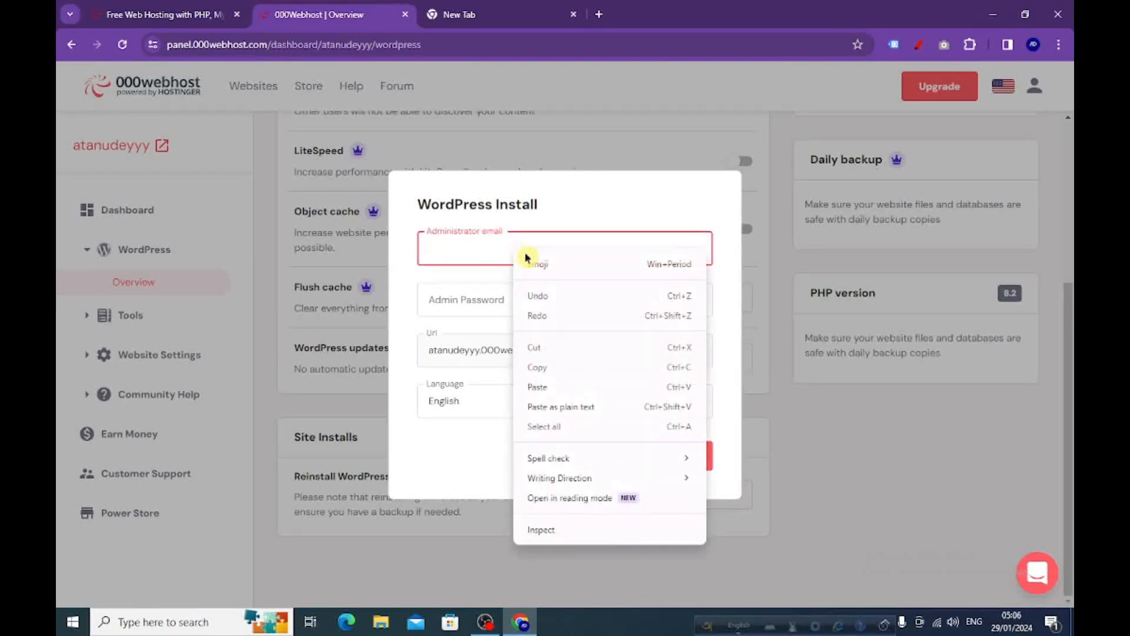
{"action": "left_click", "coordinate": [544, 387]}
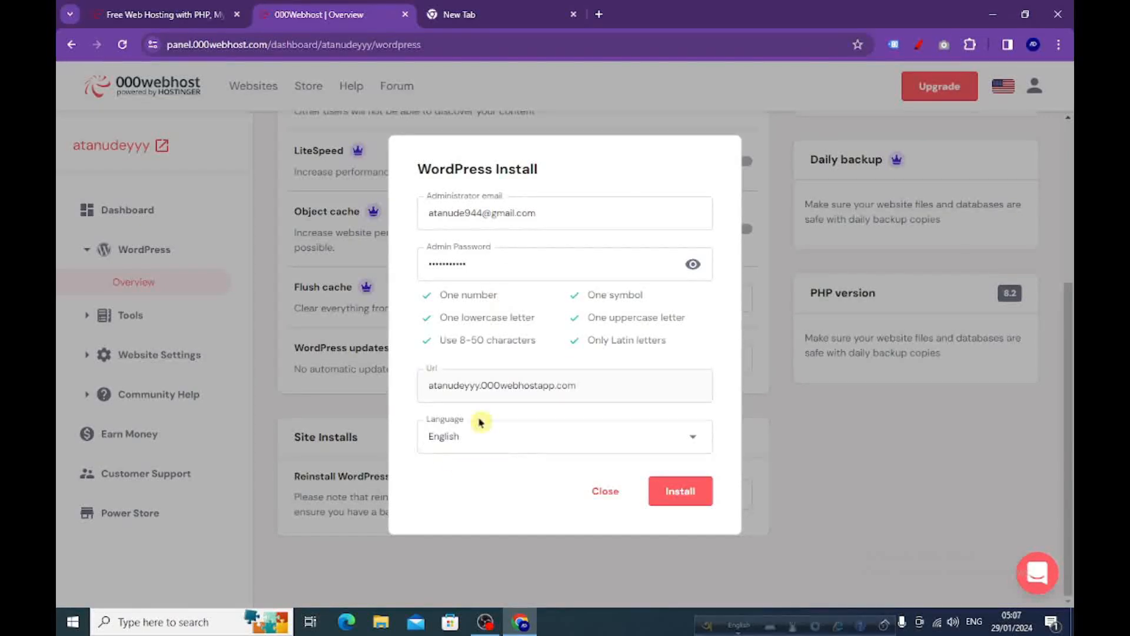
{"action": "left_click", "coordinate": [680, 501]}
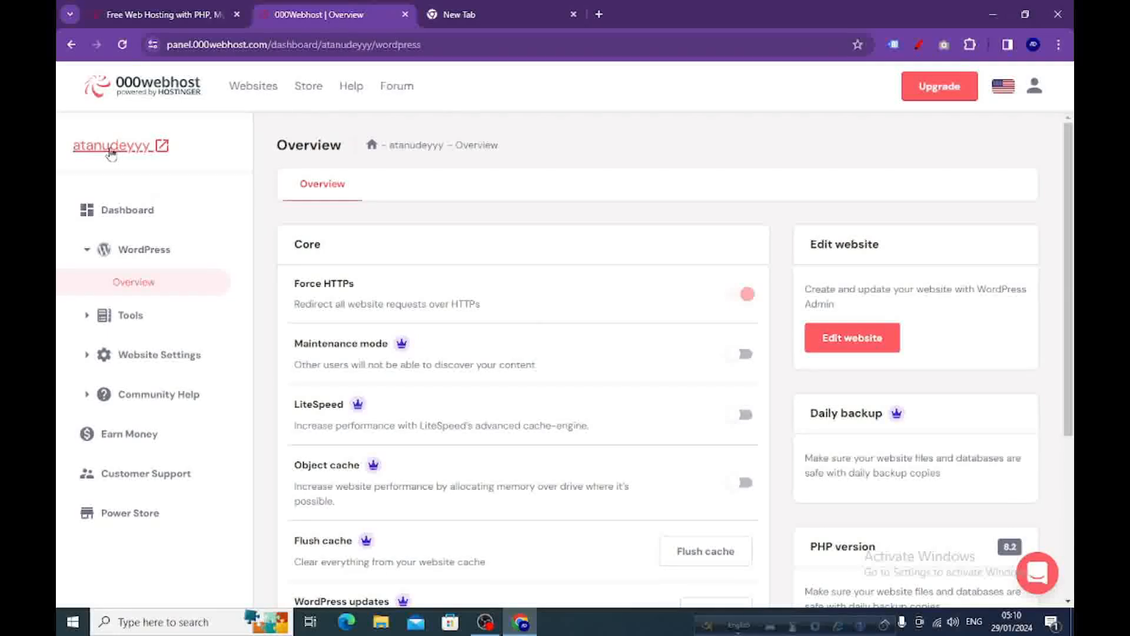
Open the live website from the hosting panel and look over its default blog page.
{"action": "left_click", "coordinate": [111, 152]}
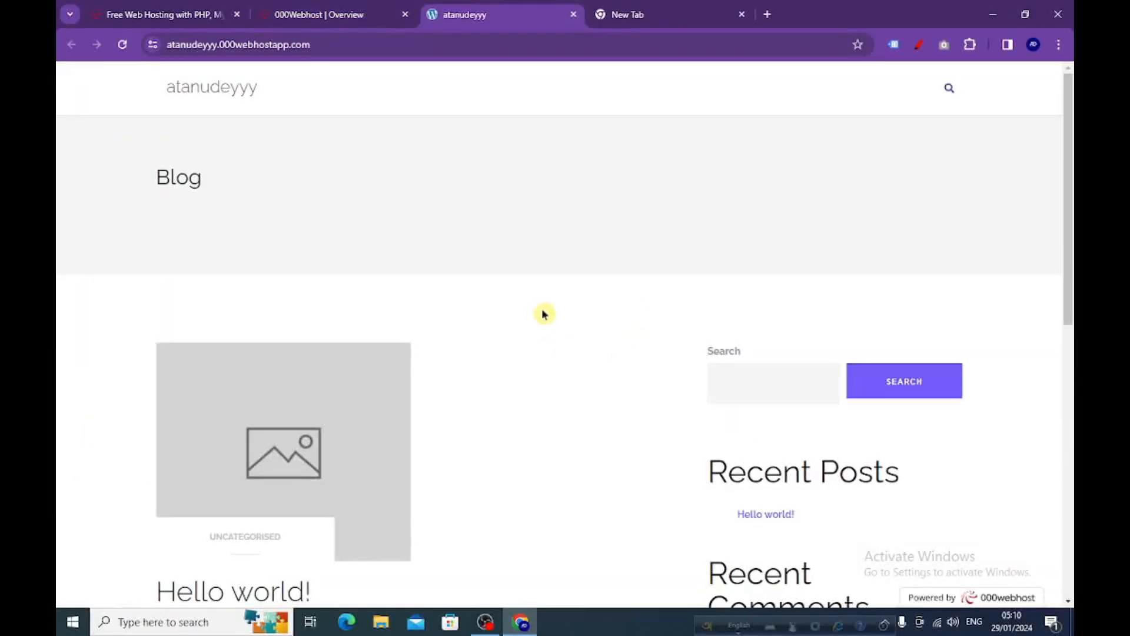
{"action": "scroll", "coordinate": [540, 306], "scroll_direction": "down", "scroll_amount": 5}
{"action": "scroll", "coordinate": [542, 306], "scroll_direction": "up", "scroll_amount": 5}
Go to the site's /wp-admin address, log in with the administrator email and password, and decline saving the password in the browser.
{"action": "left_click", "coordinate": [314, 45]}
{"action": "left_click", "coordinate": [324, 45]}
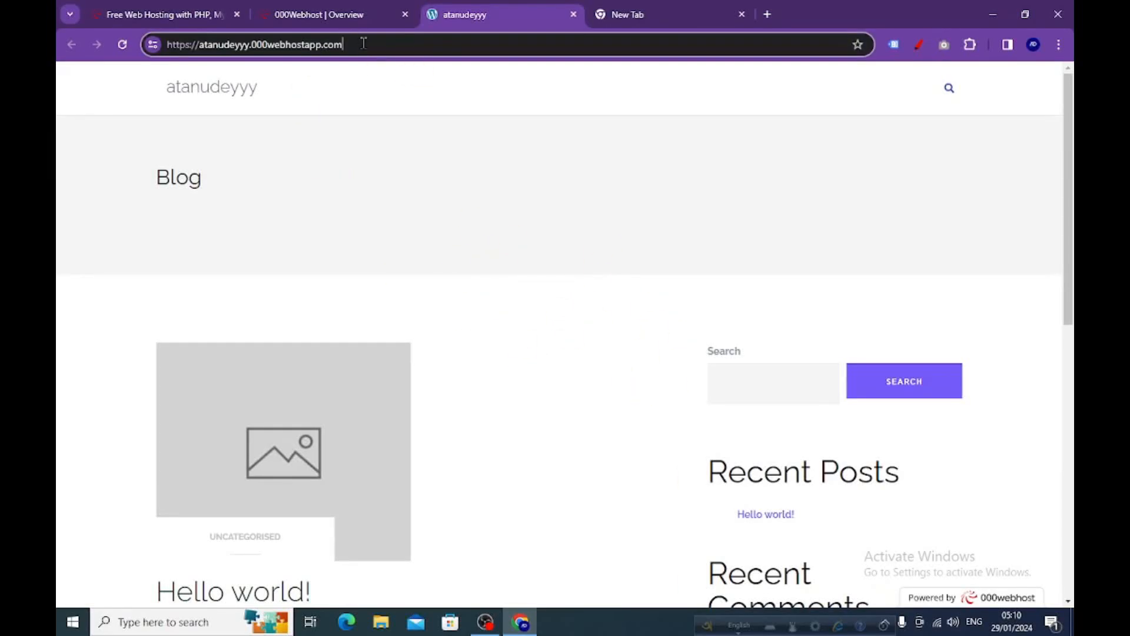
{"action": "type", "text": "/"}
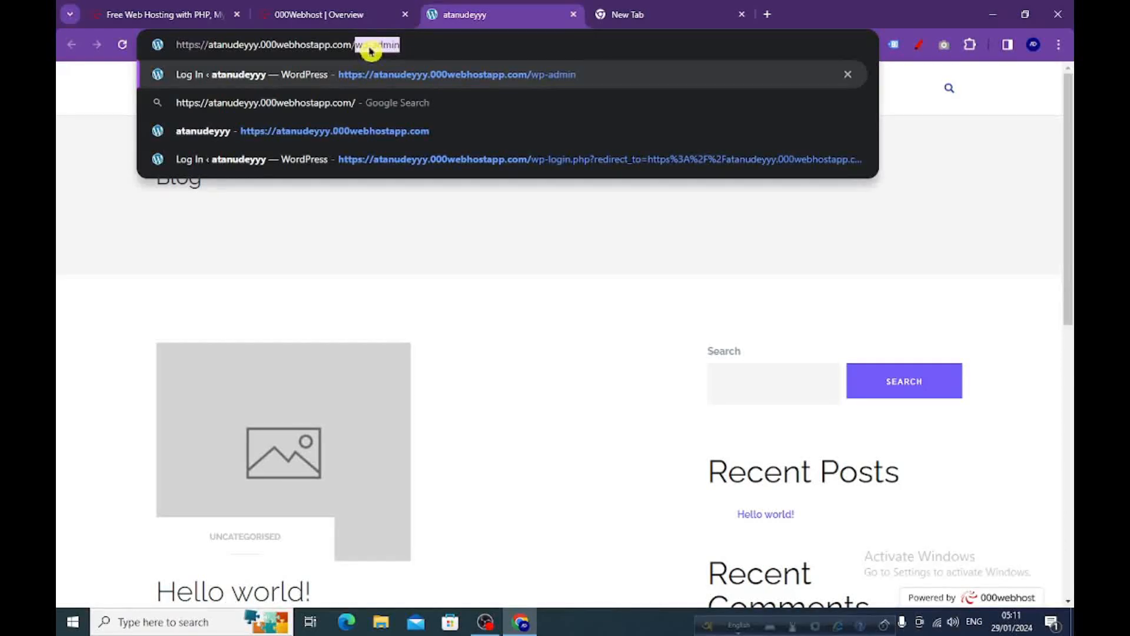
{"action": "left_click", "coordinate": [403, 78]}
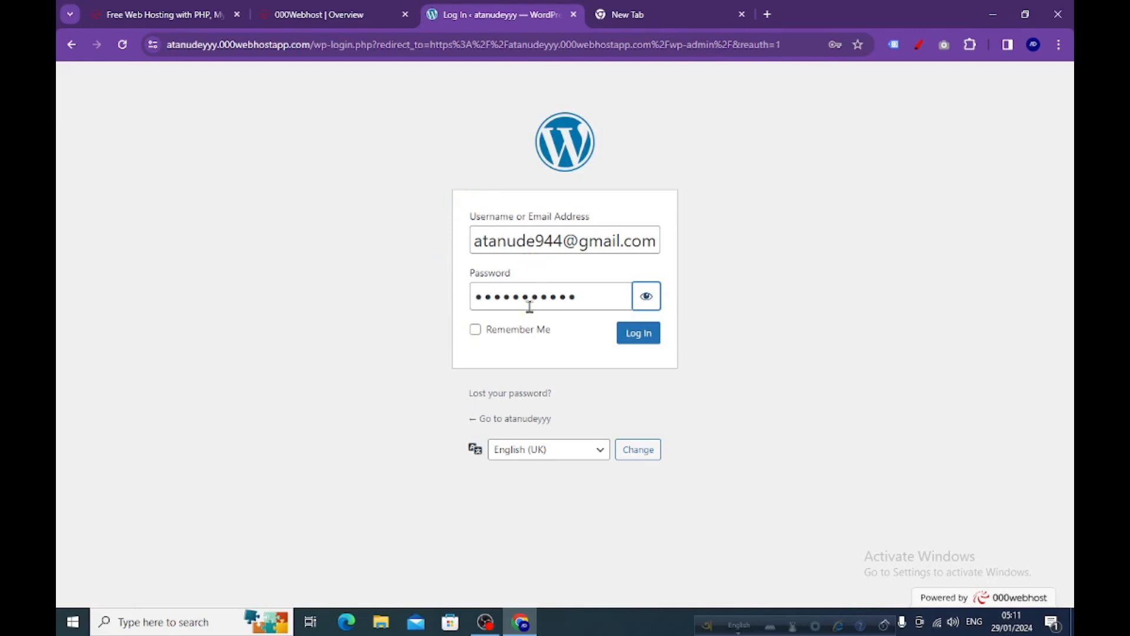
{"action": "left_click", "coordinate": [640, 341]}
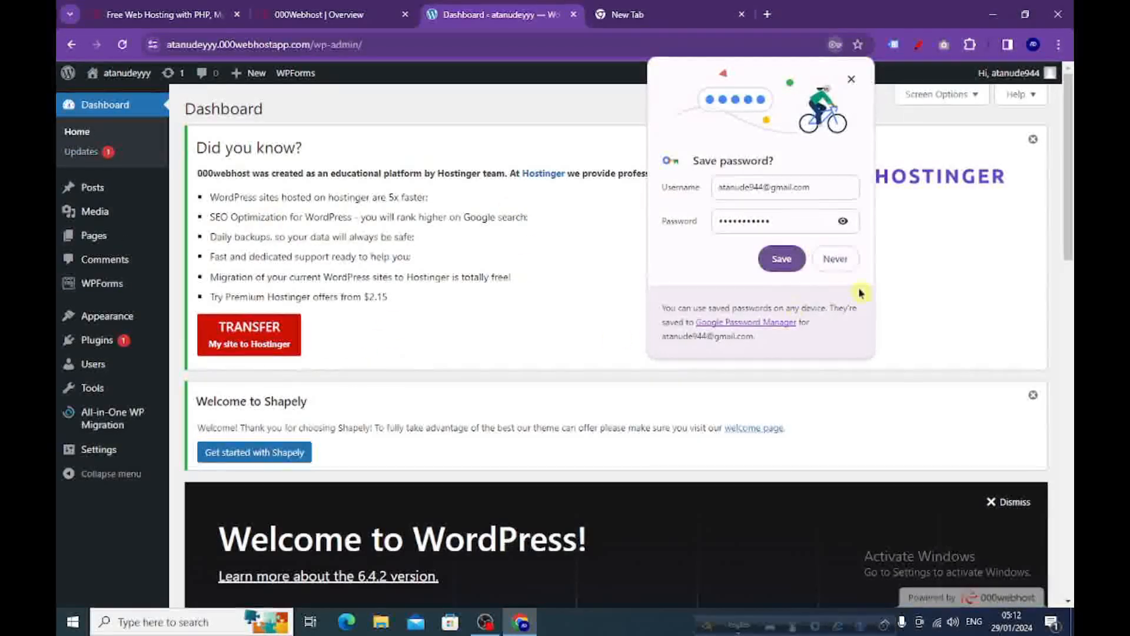
{"action": "left_click", "coordinate": [834, 260]}
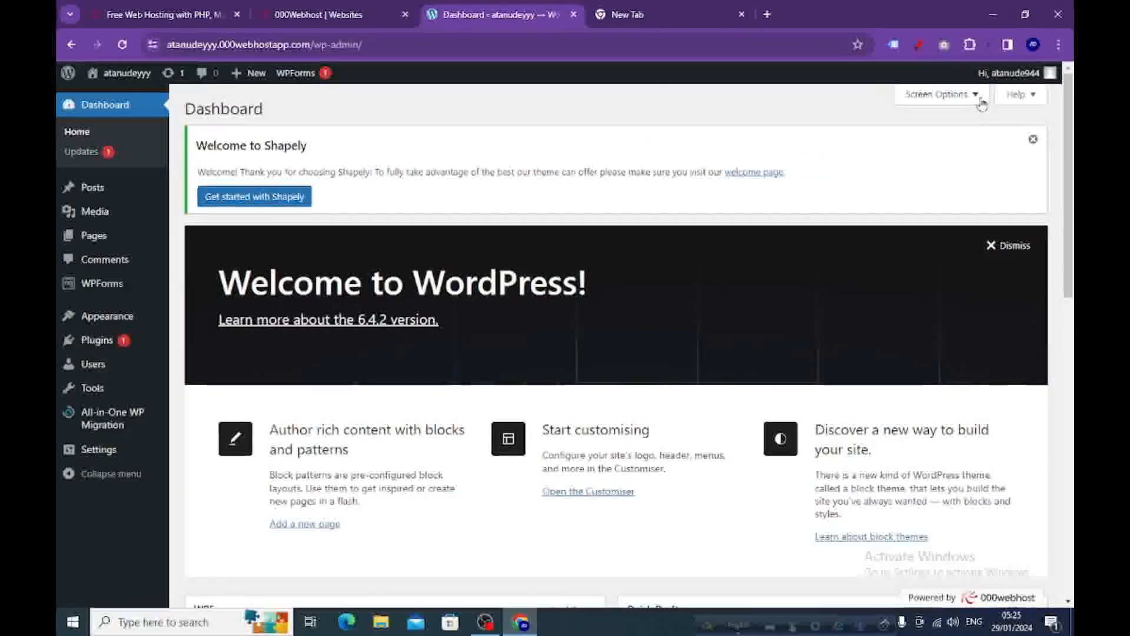
Visit the live site from the admin dashboard, look over its blog page, and return to the dashboard.
{"action": "mouse_move", "coordinate": [1012, 79]}
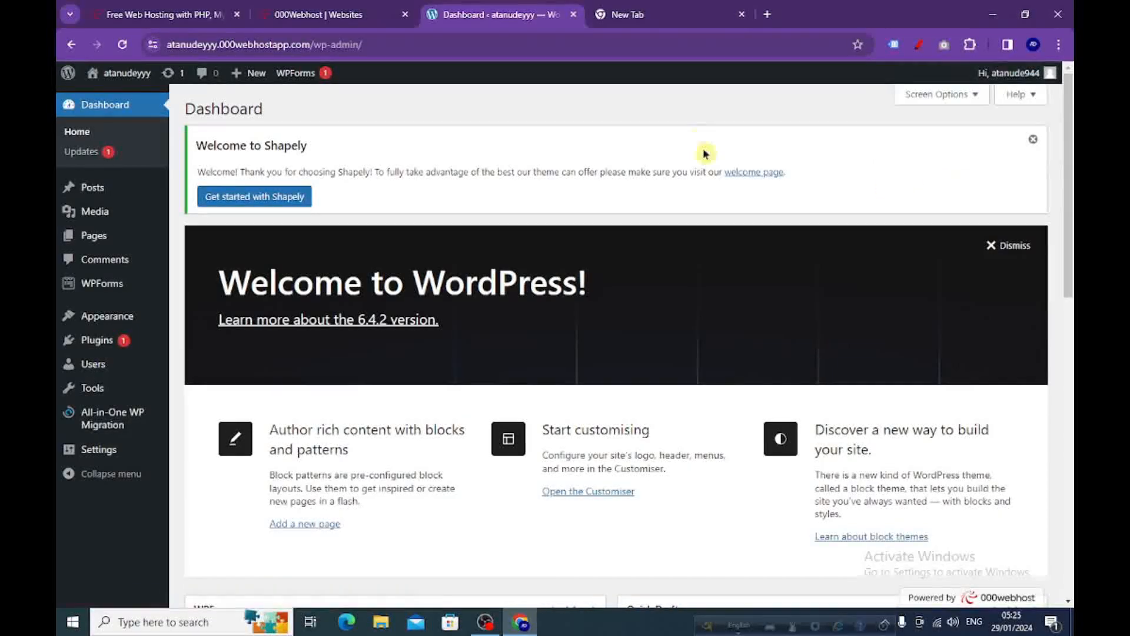
{"action": "mouse_move", "coordinate": [121, 73]}
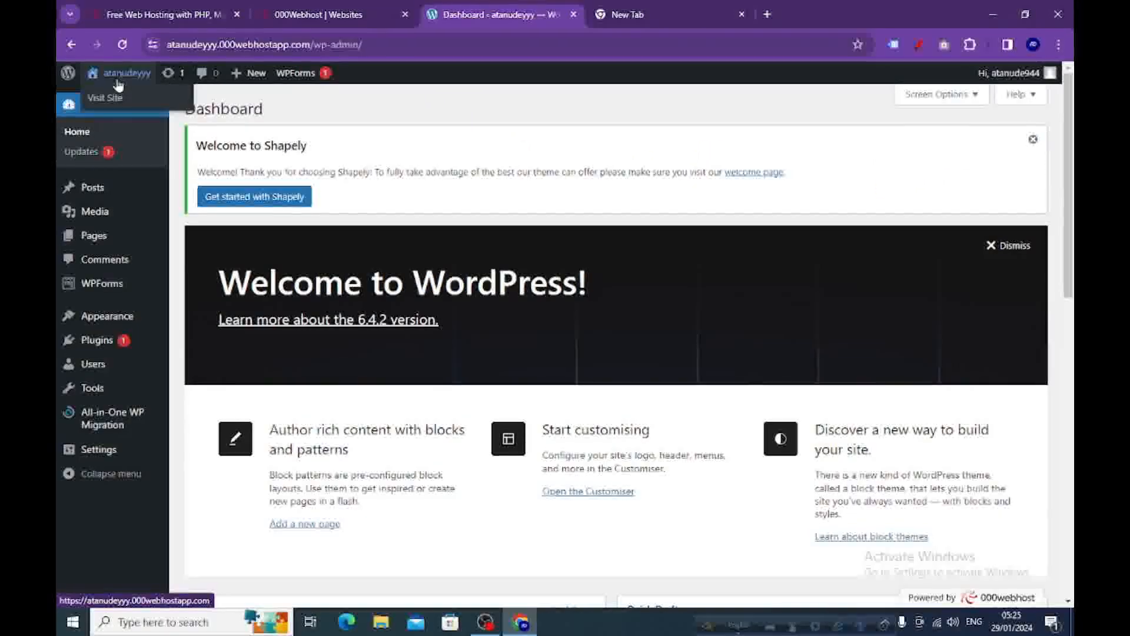
{"action": "left_click", "coordinate": [110, 103]}
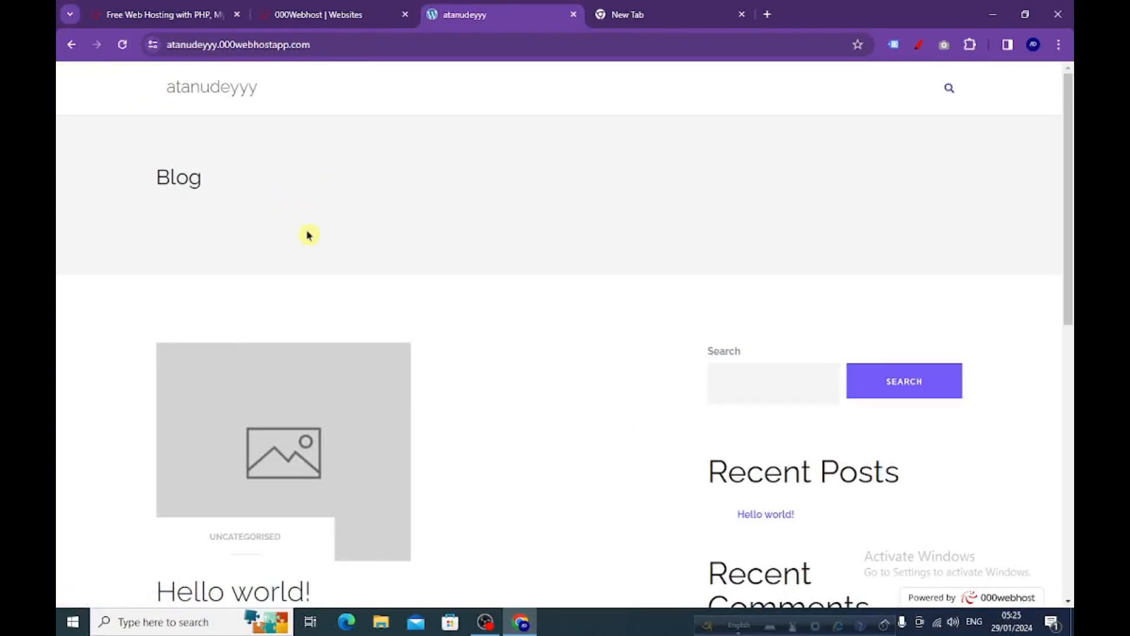
{"action": "scroll", "coordinate": [481, 202], "scroll_direction": "down", "scroll_amount": 10}
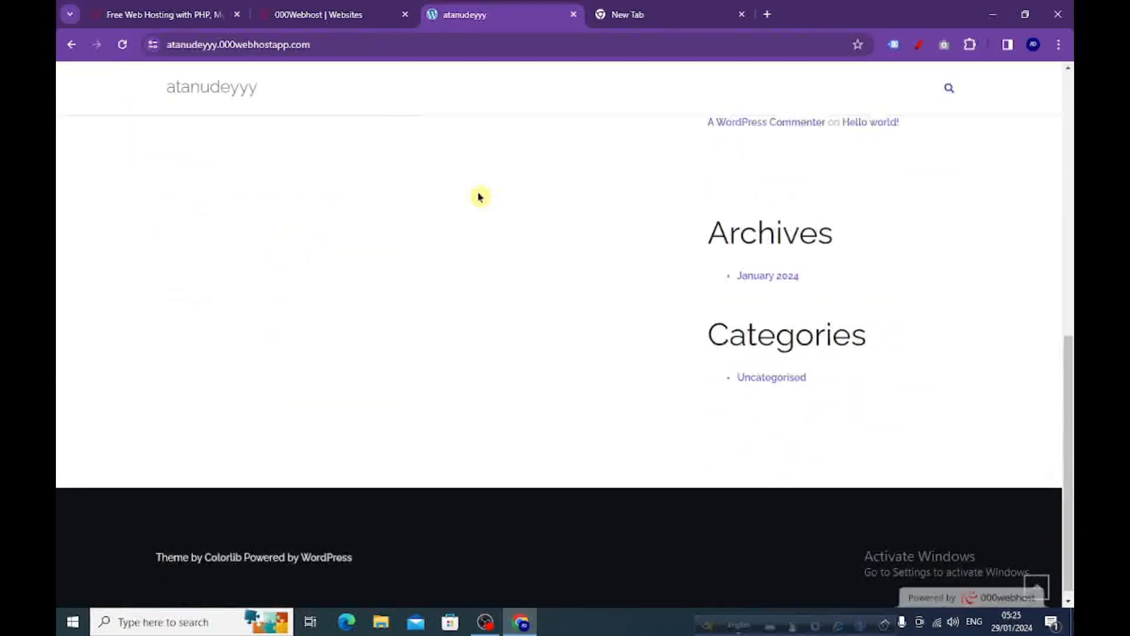
{"action": "scroll", "coordinate": [480, 197], "scroll_direction": "up", "scroll_amount": 8}
{"action": "left_click", "coordinate": [72, 50]}
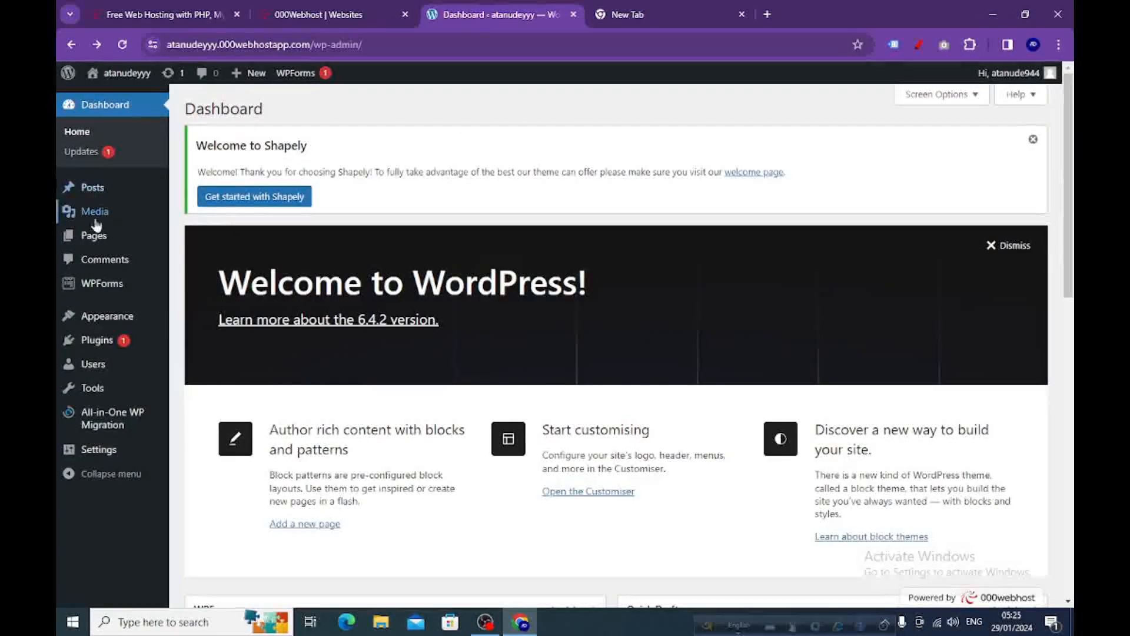
Open the site's Themes page and look over the installed themes.
{"action": "mouse_move", "coordinate": [102, 213]}
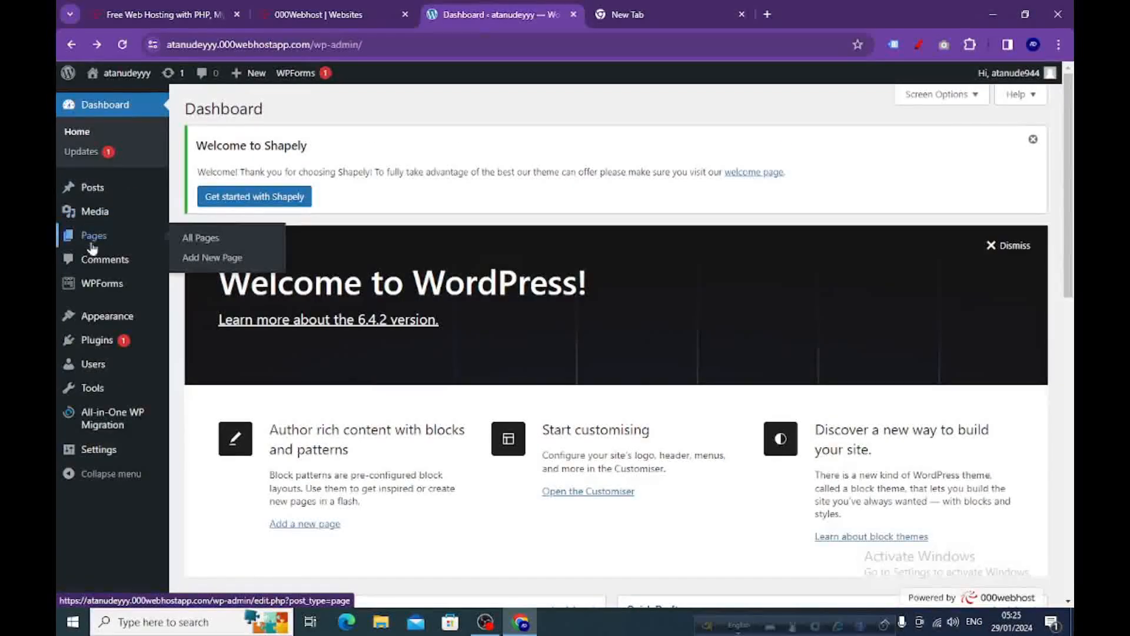
{"action": "mouse_move", "coordinate": [90, 326]}
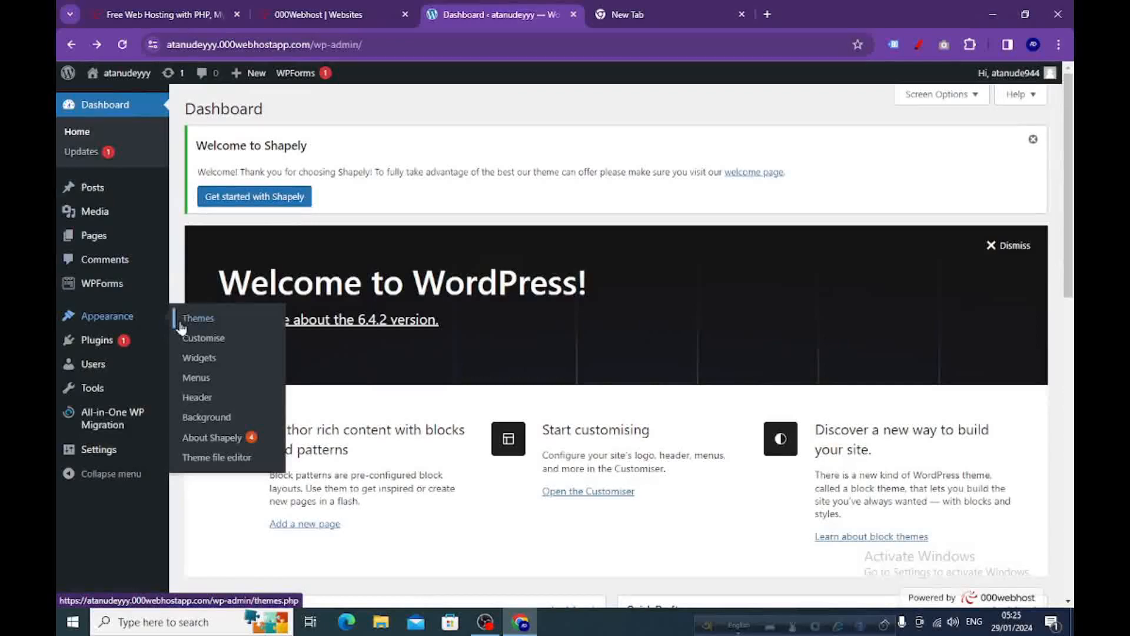
{"action": "mouse_move", "coordinate": [122, 348]}
{"action": "left_click", "coordinate": [194, 325]}
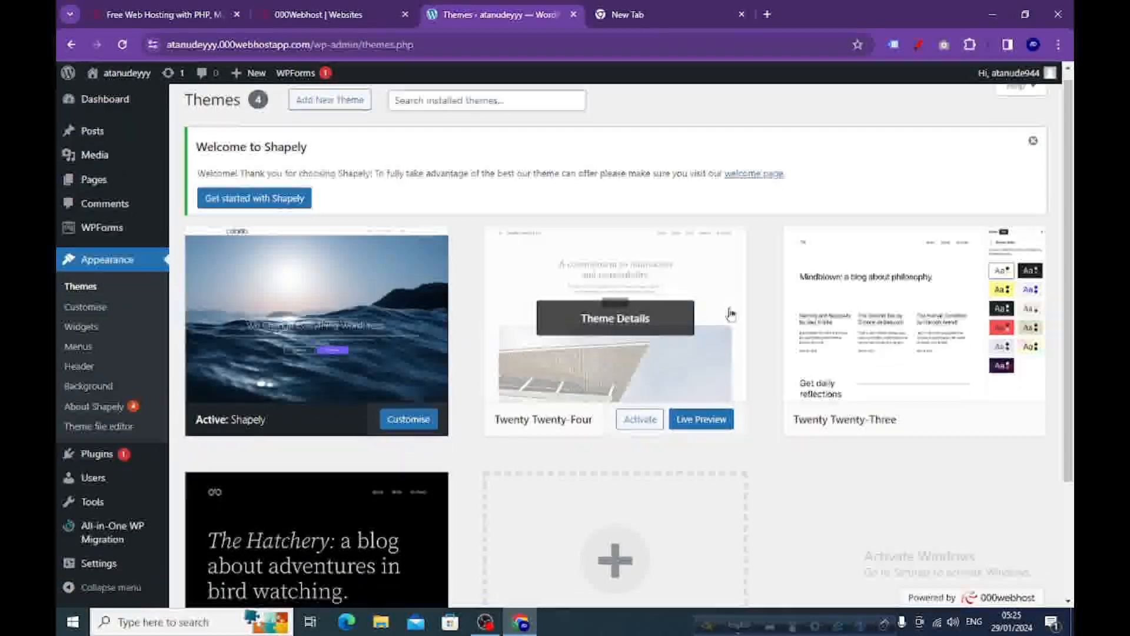
{"action": "scroll", "coordinate": [545, 351], "scroll_direction": "down", "scroll_amount": 3}
{"action": "scroll", "coordinate": [280, 314], "scroll_direction": "up", "scroll_amount": 3}
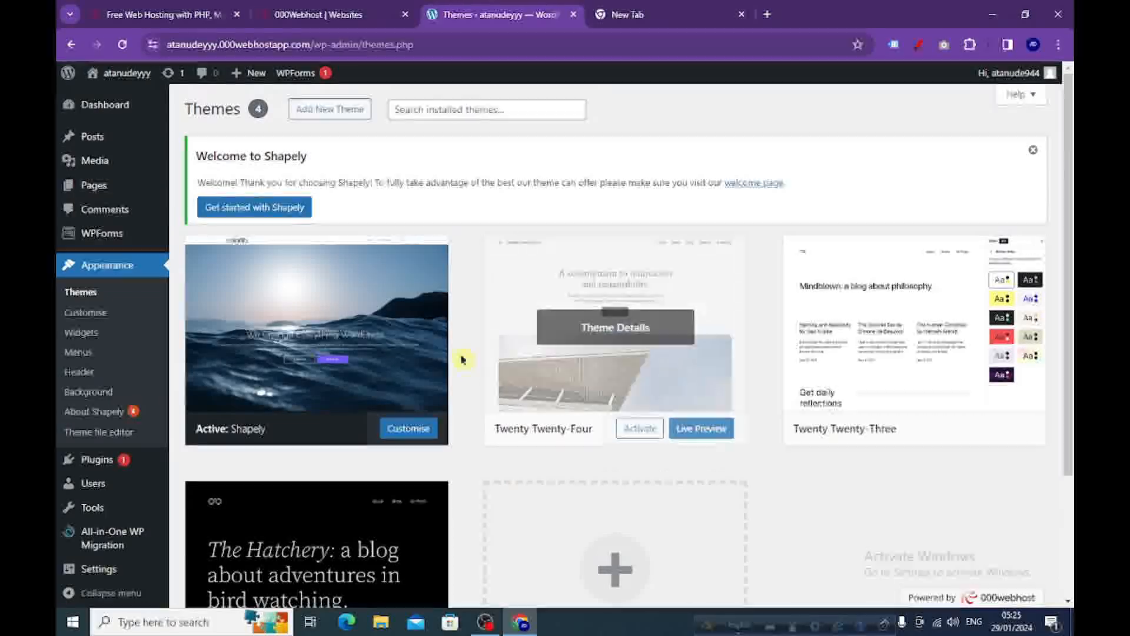
Add a new theme by searching the theme catalogue for "astra", then install and activate the Astra theme.
{"action": "left_click", "coordinate": [322, 114]}
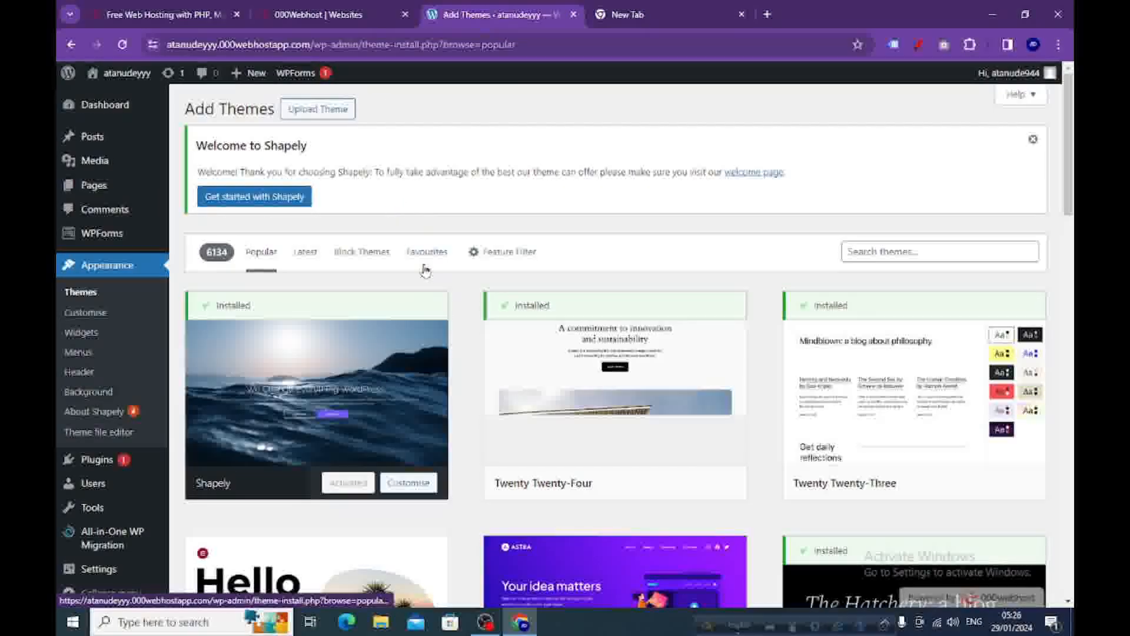
{"action": "scroll", "coordinate": [600, 320], "scroll_direction": "down", "scroll_amount": 5}
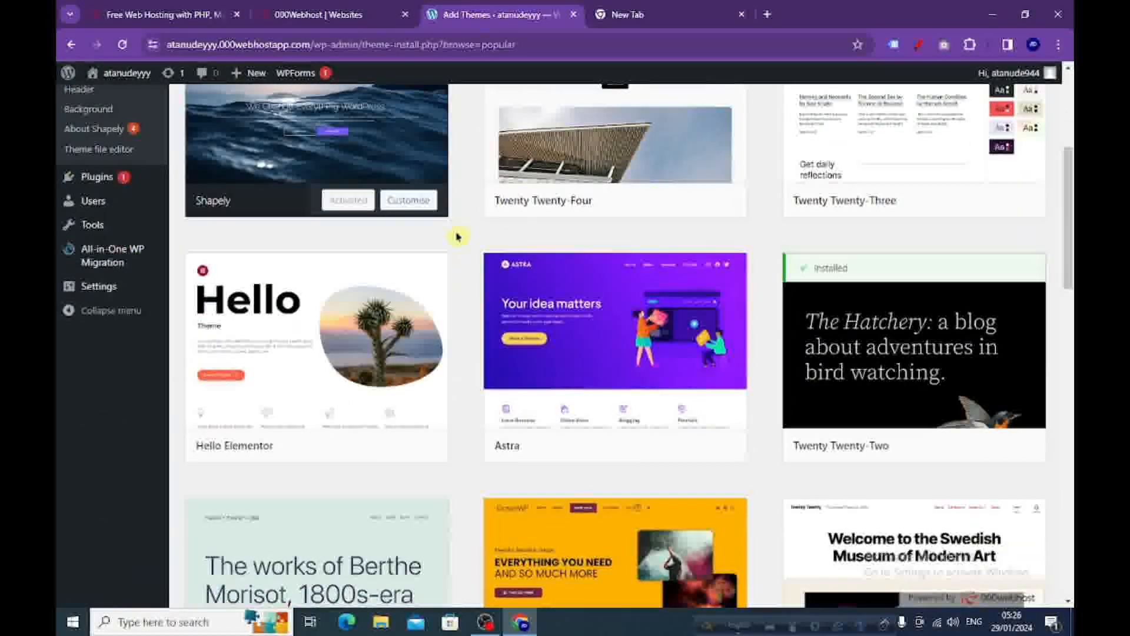
{"action": "mouse_move", "coordinate": [659, 452]}
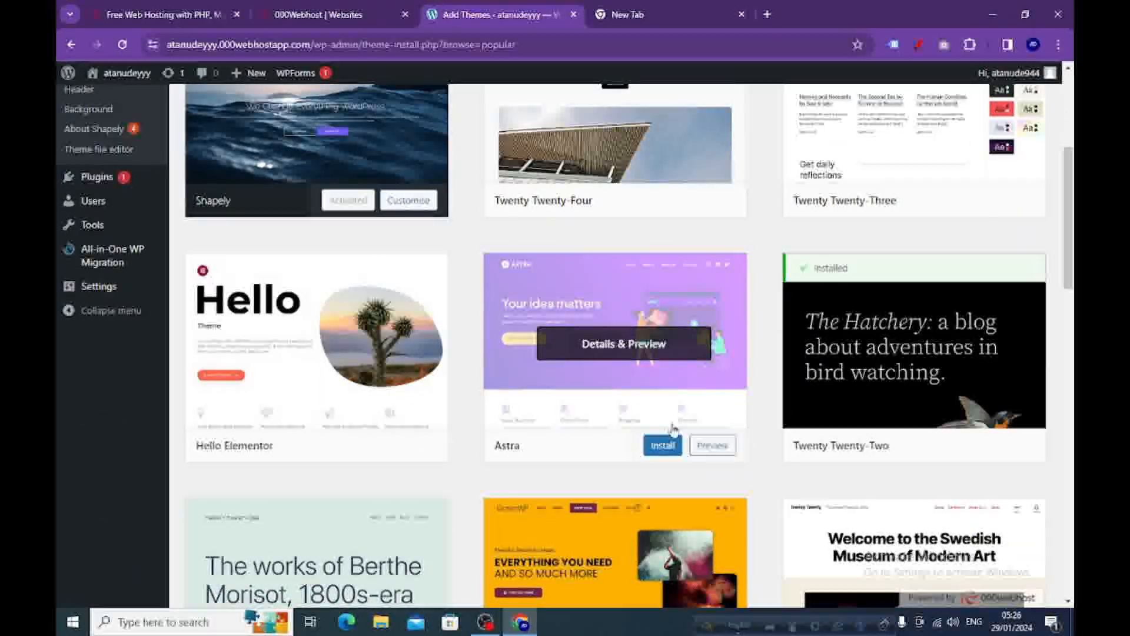
{"action": "scroll", "coordinate": [648, 427], "scroll_direction": "up", "scroll_amount": 5}
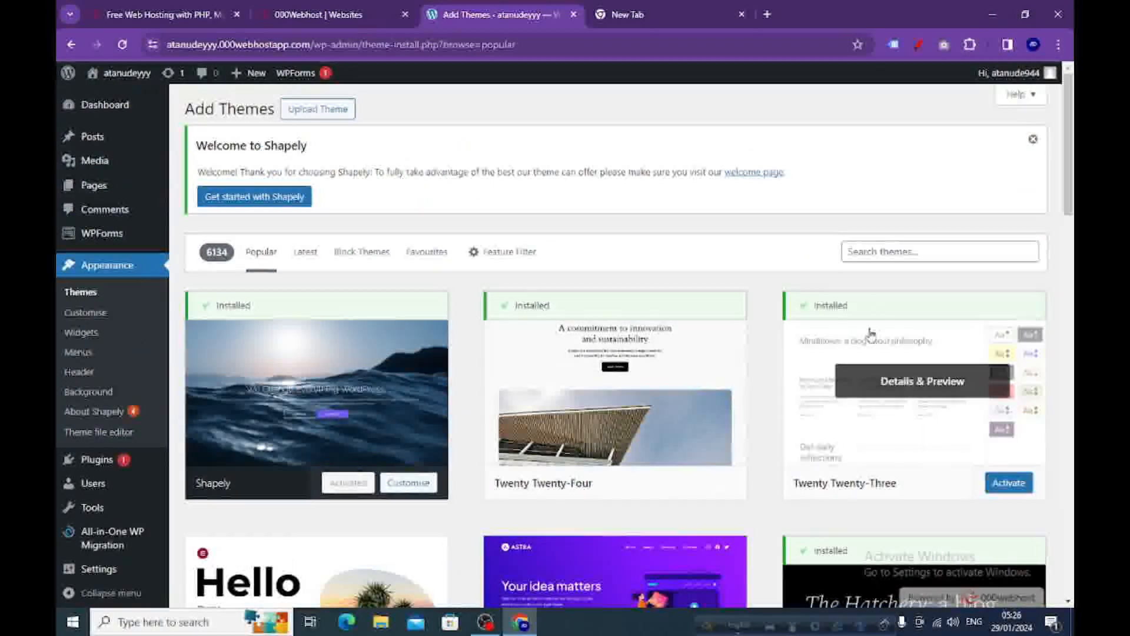
{"action": "left_click", "coordinate": [873, 251]}
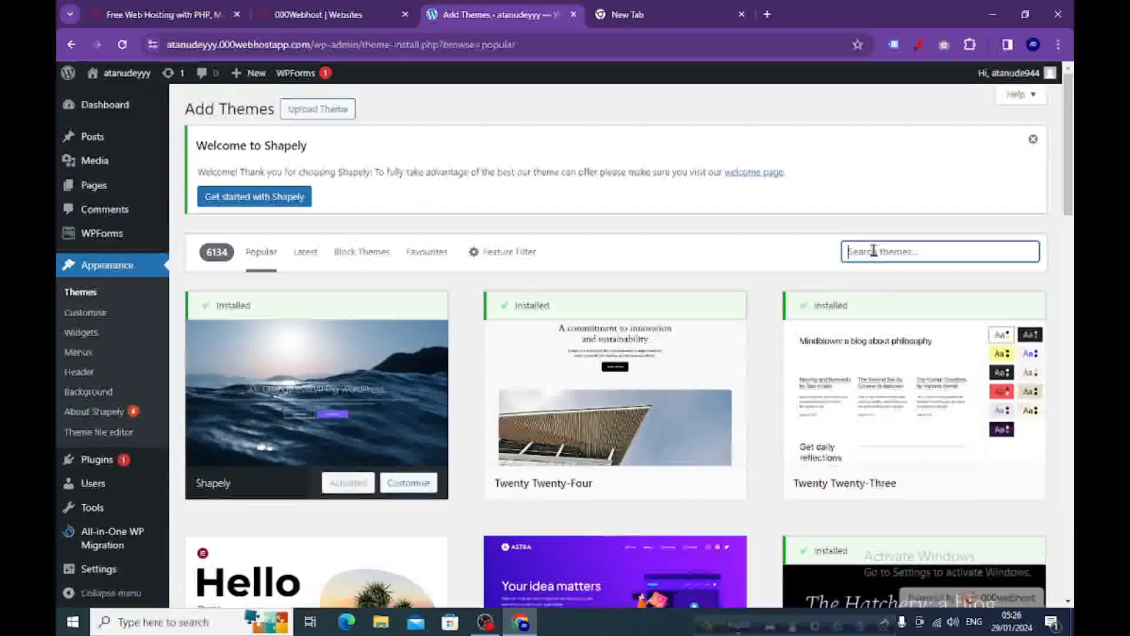
{"action": "type", "text": "a"}
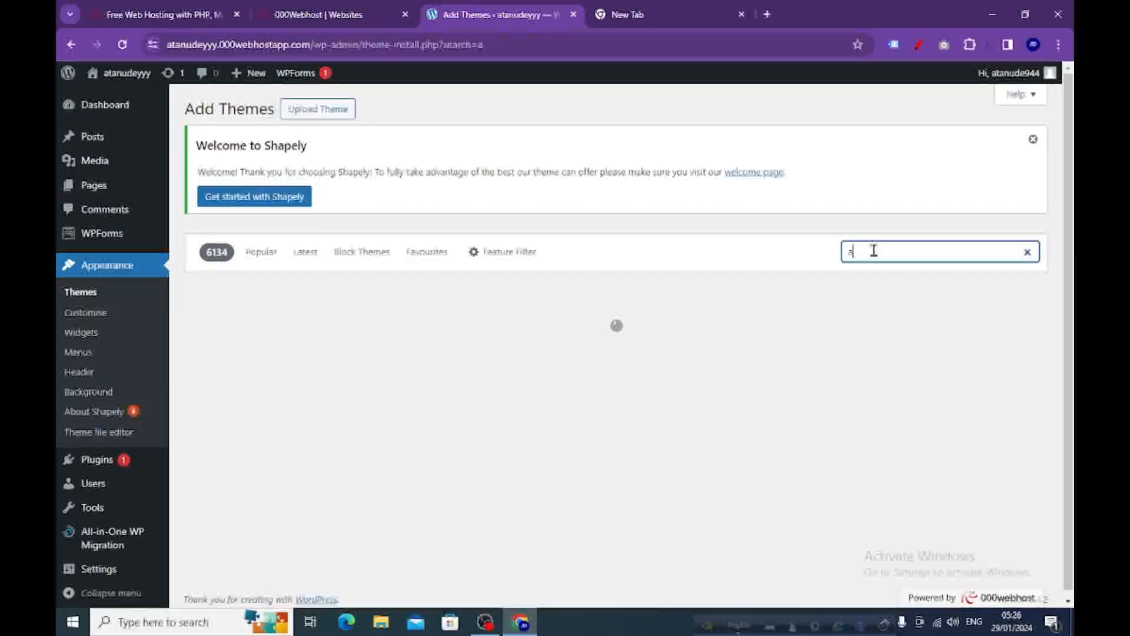
{"action": "type", "text": "stra"}
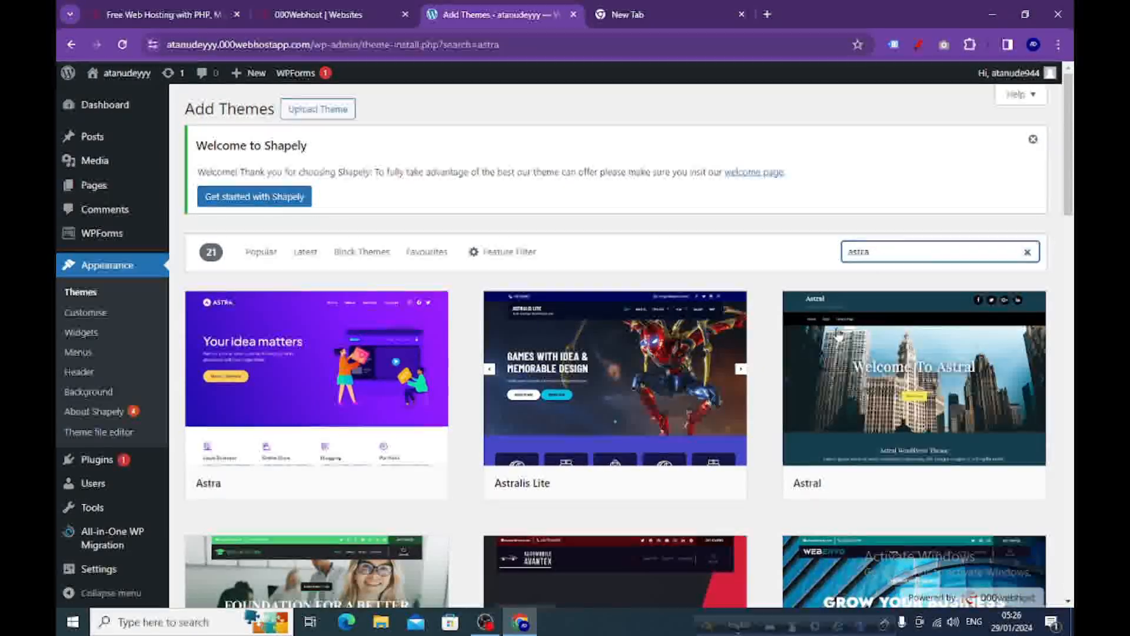
{"action": "mouse_move", "coordinate": [353, 471]}
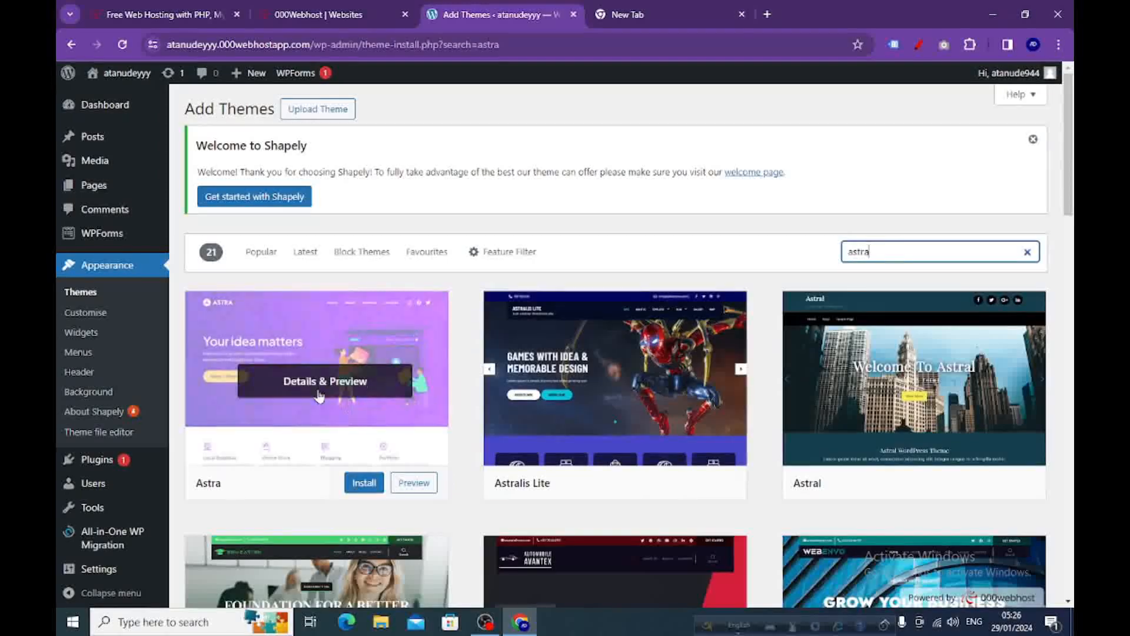
{"action": "left_click", "coordinate": [364, 484]}
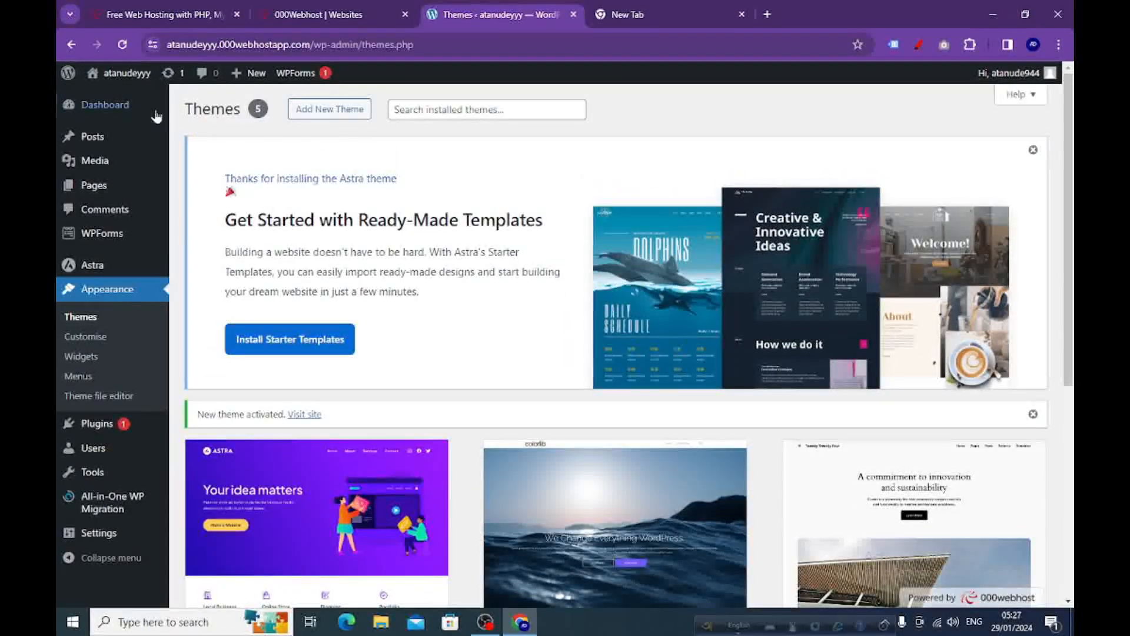
Visit the live site, reload it to check the new theme, and return to the WordPress admin area.
{"action": "left_click", "coordinate": [111, 94]}
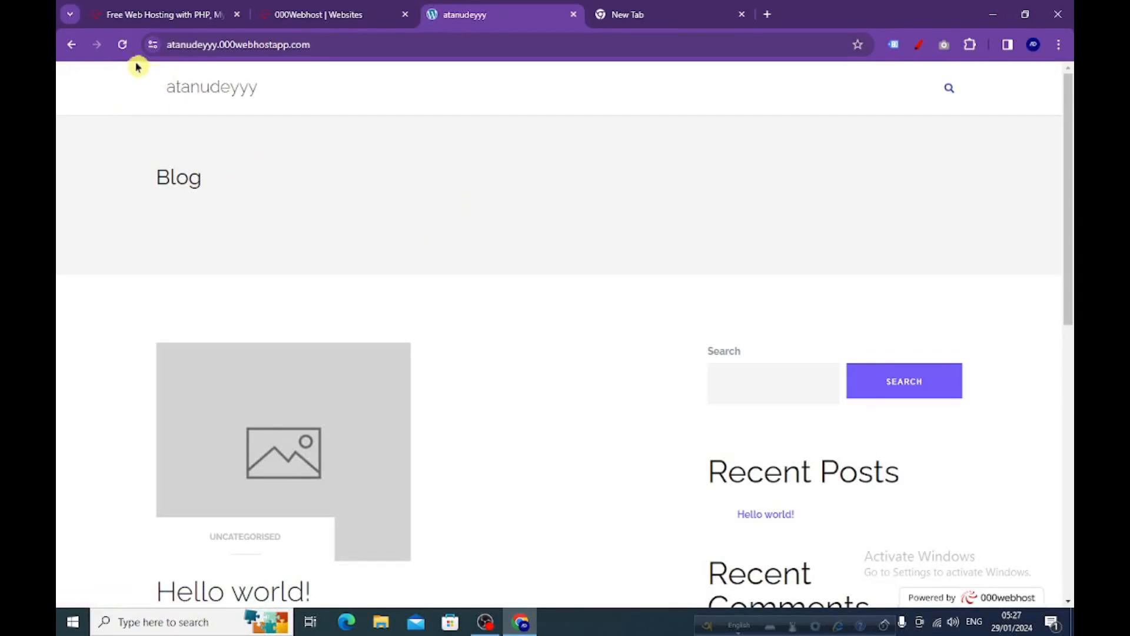
{"action": "left_click", "coordinate": [123, 46]}
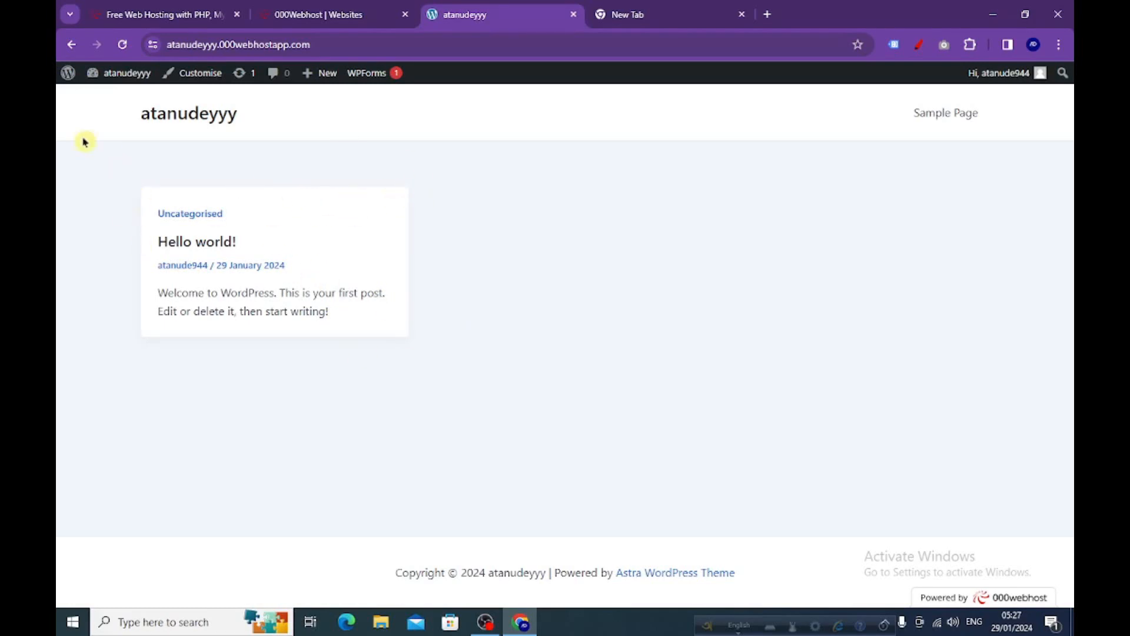
{"action": "mouse_move", "coordinate": [66, 76]}
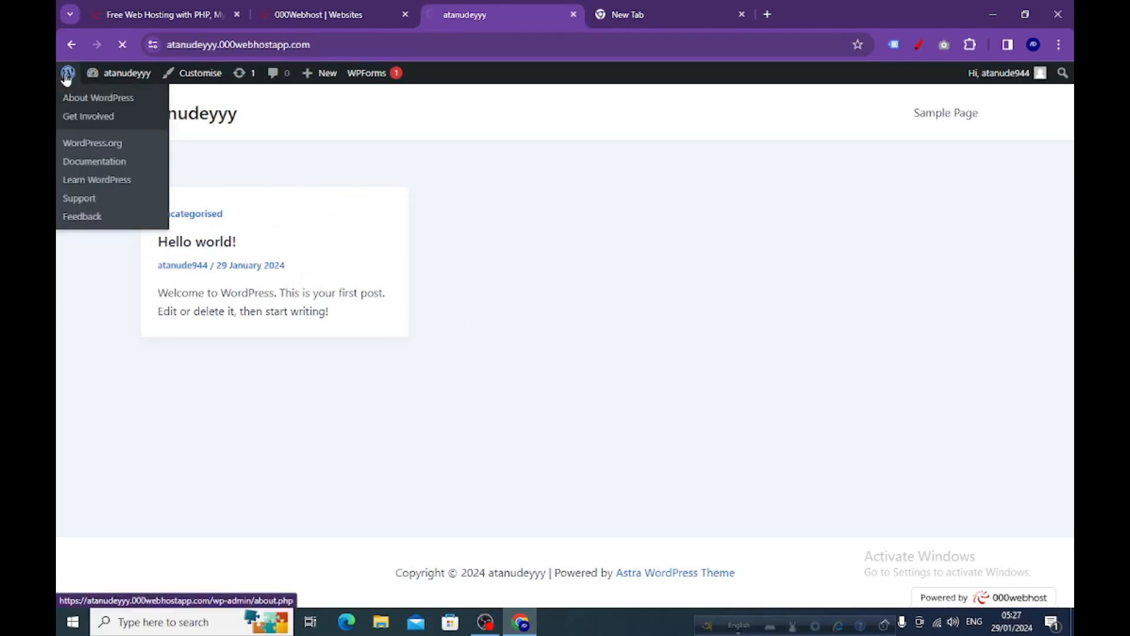
{"action": "left_click", "coordinate": [67, 77]}
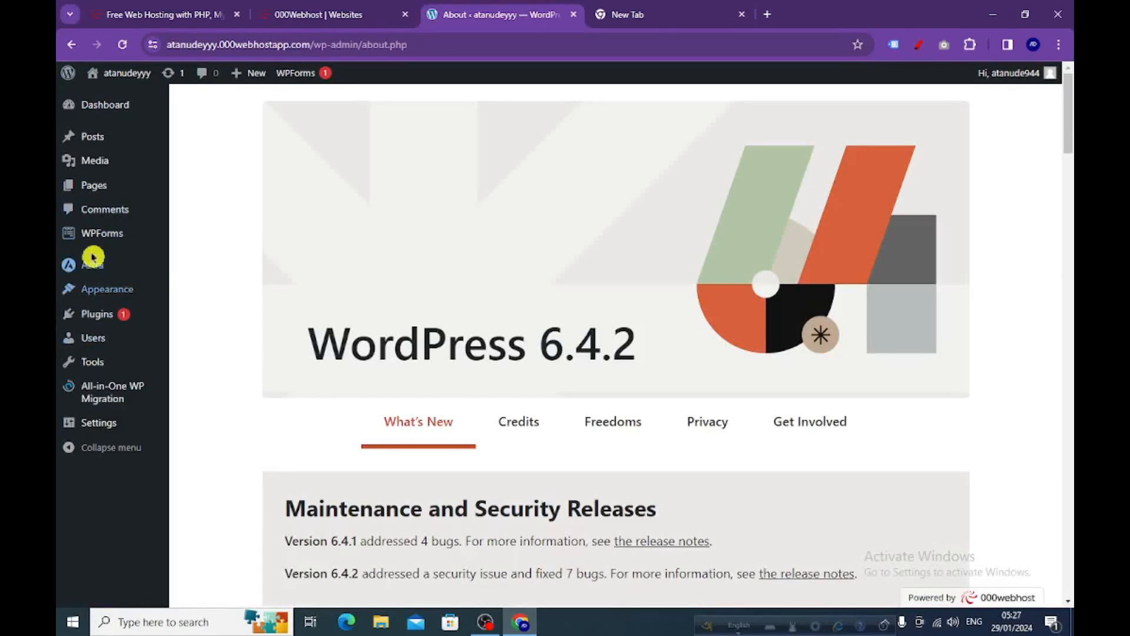
Open the installed plugins list, look through it, and dismiss the Astra starter templates notice.
{"action": "mouse_move", "coordinate": [87, 320]}
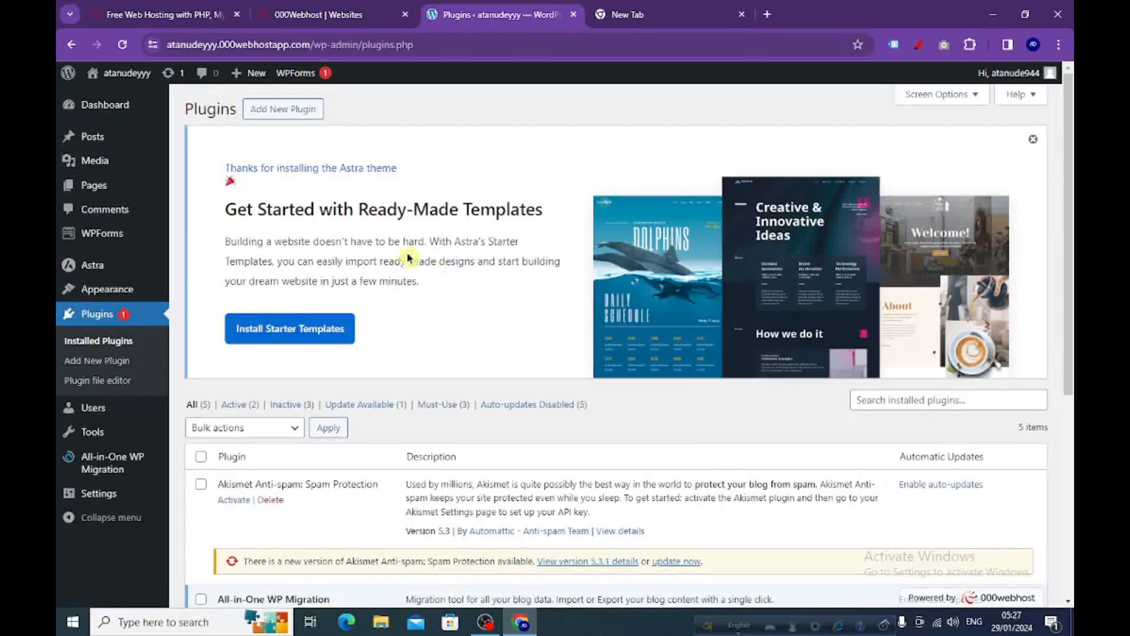
{"action": "scroll", "coordinate": [416, 348], "scroll_direction": "down", "scroll_amount": 5}
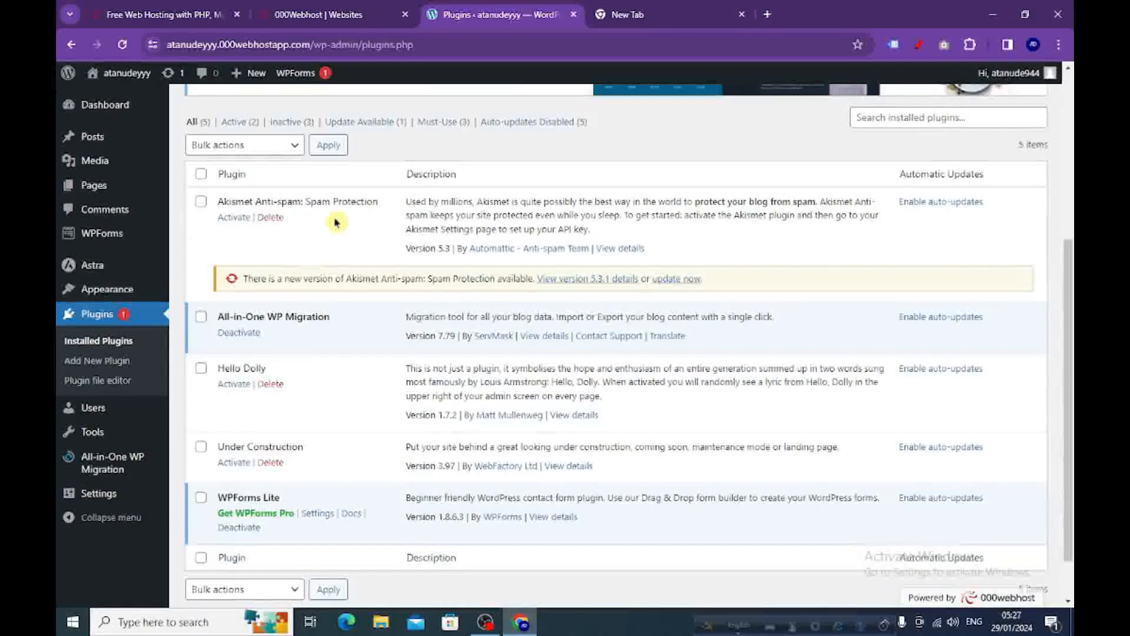
{"action": "scroll", "coordinate": [441, 386], "scroll_direction": "up", "scroll_amount": 3}
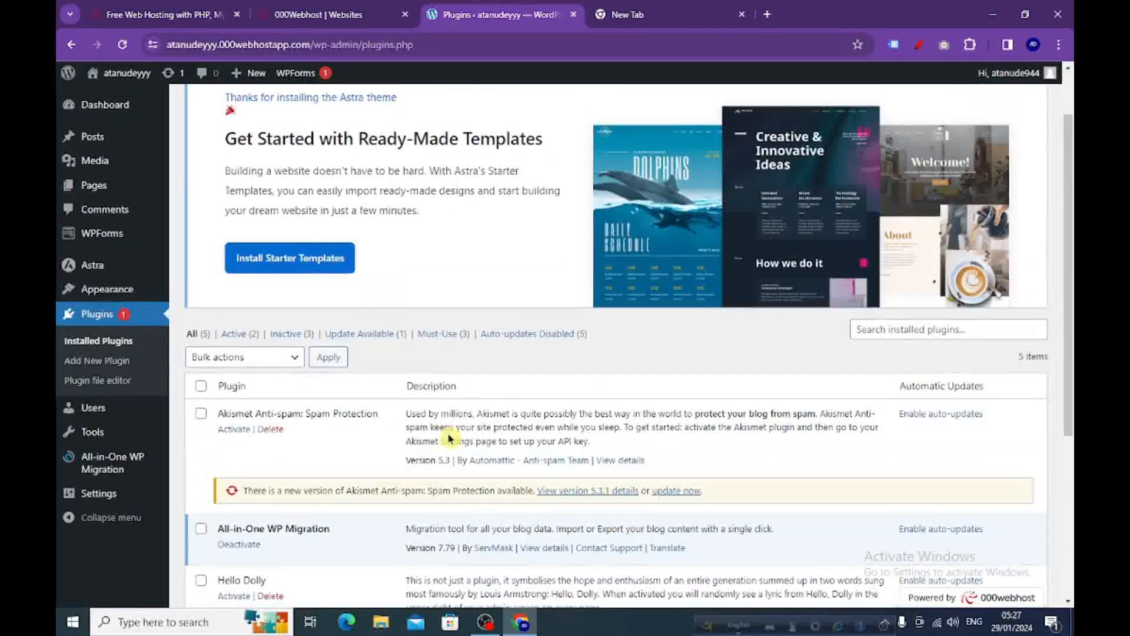
{"action": "scroll", "coordinate": [448, 438], "scroll_direction": "up", "scroll_amount": 1}
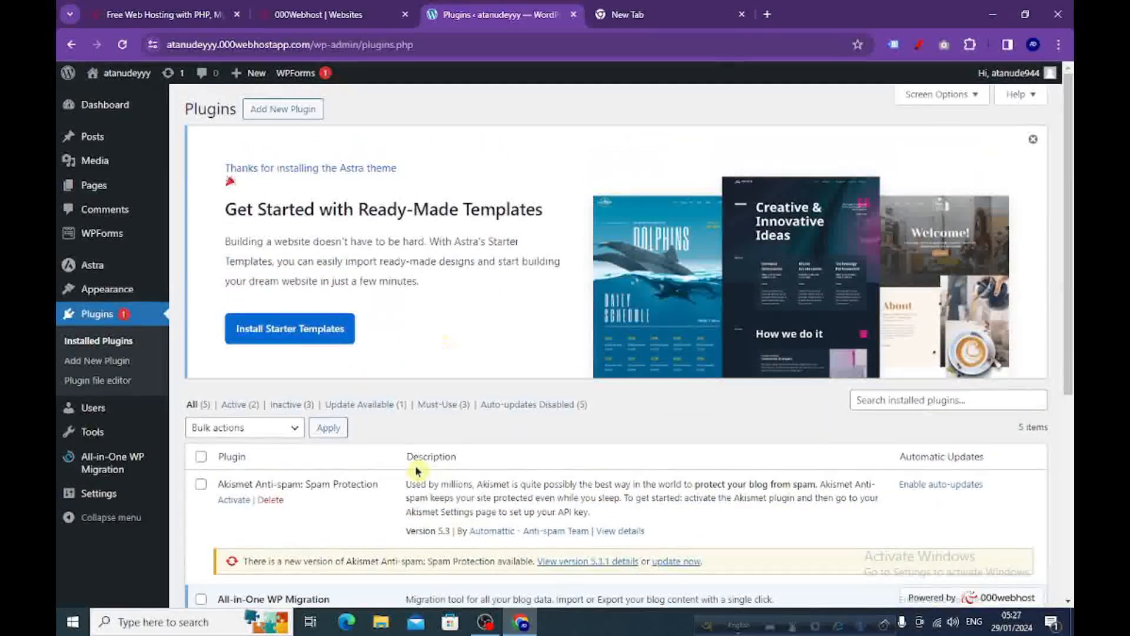
{"action": "left_click", "coordinate": [1033, 139]}
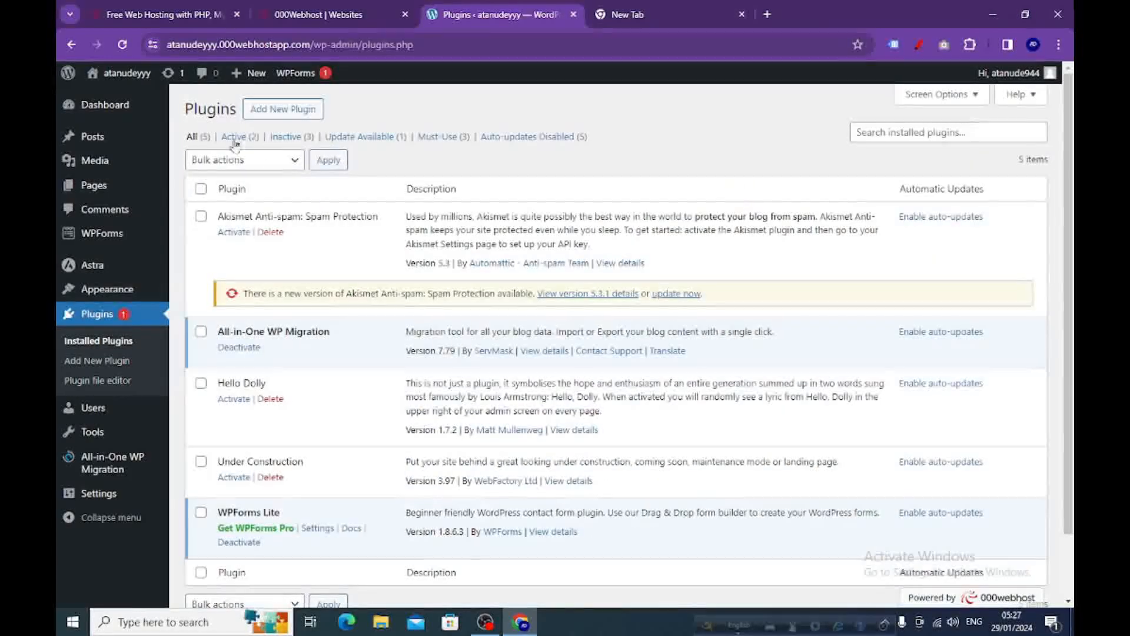
Add a new plugin by searching for "elementor", then install and activate Elementor Website Builder.
{"action": "left_click", "coordinate": [269, 113]}
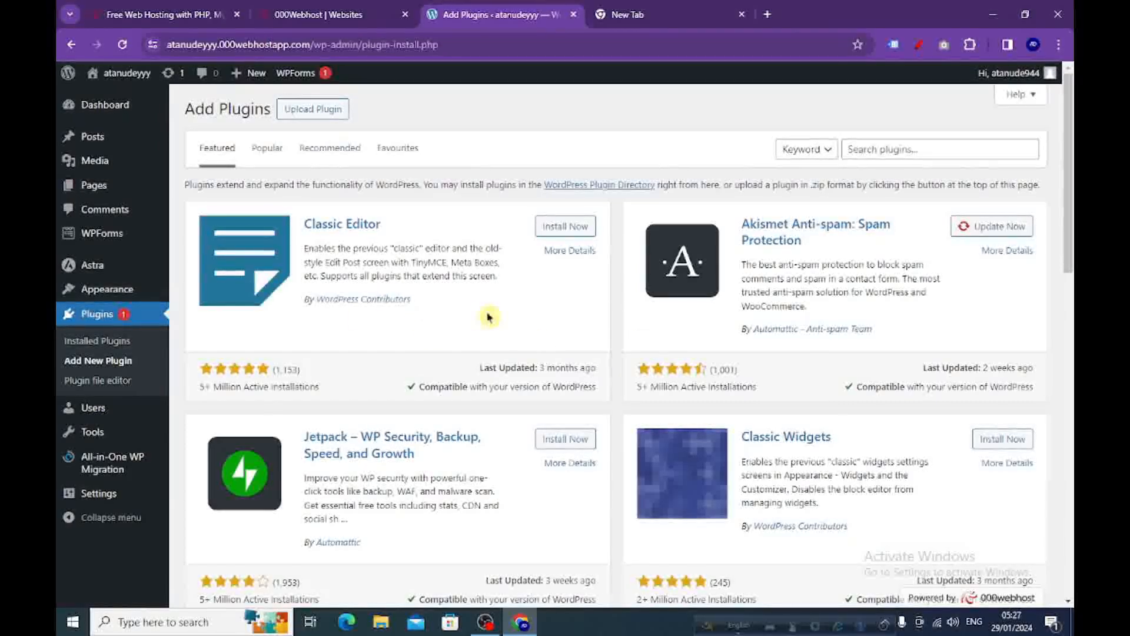
{"action": "scroll", "coordinate": [492, 308], "scroll_direction": "down", "scroll_amount": 3}
{"action": "scroll", "coordinate": [354, 328], "scroll_direction": "up", "scroll_amount": 3}
{"action": "left_click", "coordinate": [895, 149]}
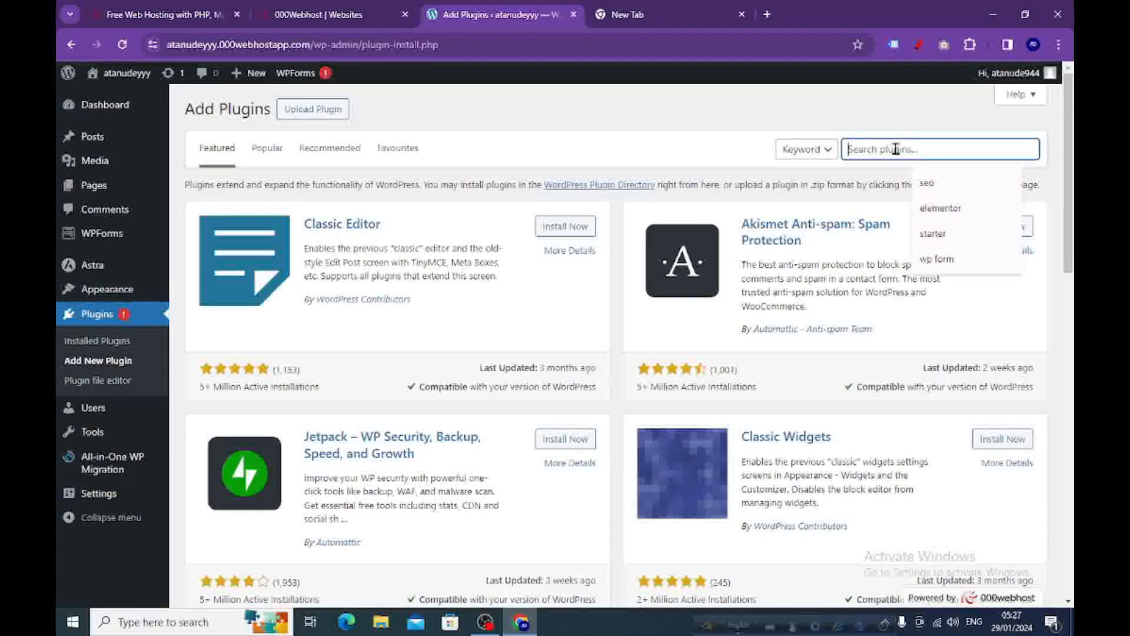
{"action": "type", "text": "elementor"}
{"action": "left_click", "coordinate": [936, 210]}
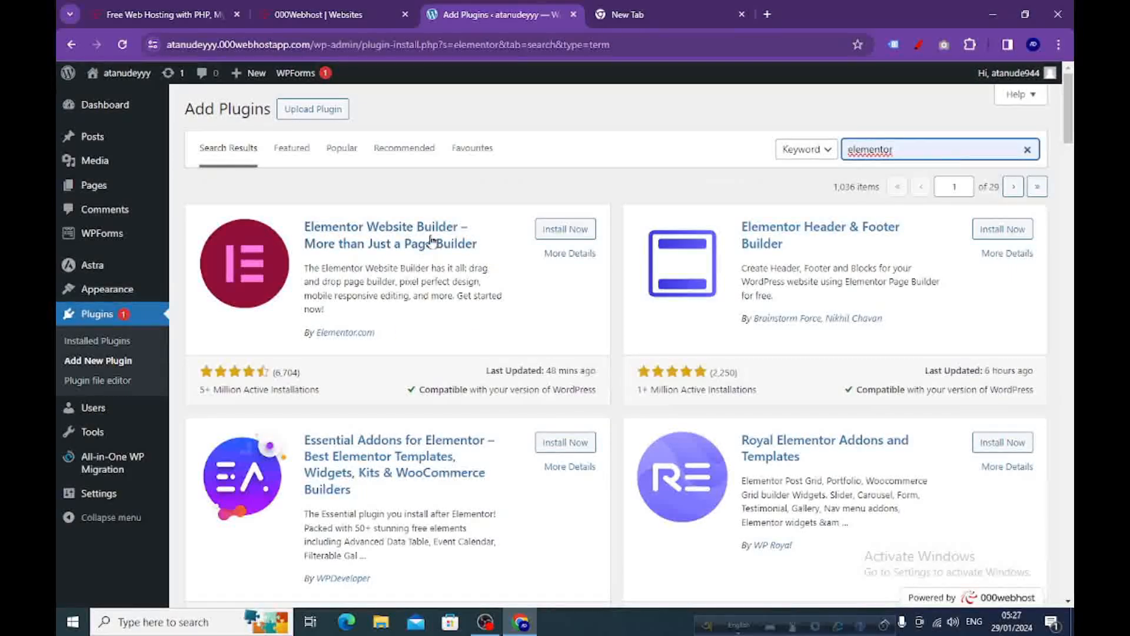
{"action": "left_click", "coordinate": [556, 231]}
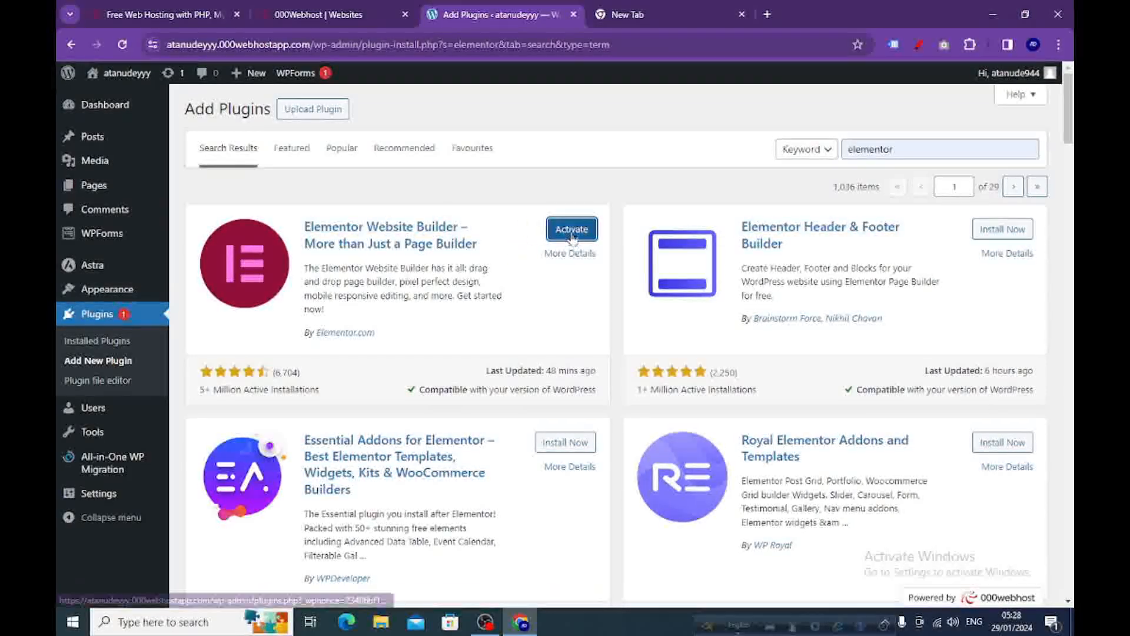
{"action": "left_click", "coordinate": [571, 230]}
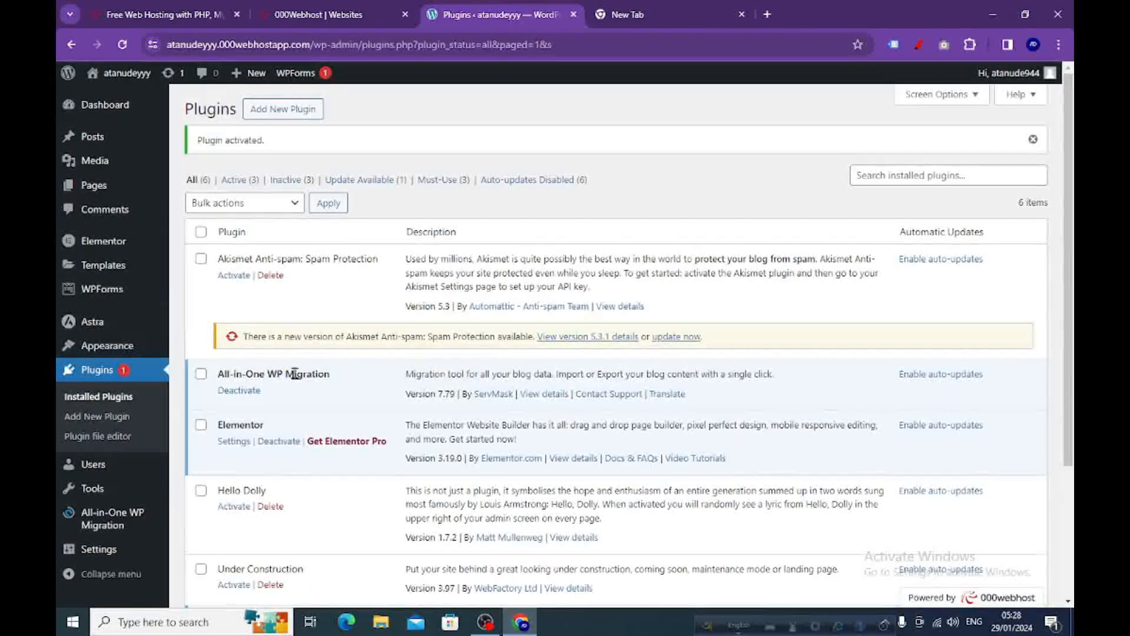
Try to open the dashboard, go back to the plugins list, and open the live site in a new browser tab.
{"action": "left_click", "coordinate": [101, 112]}
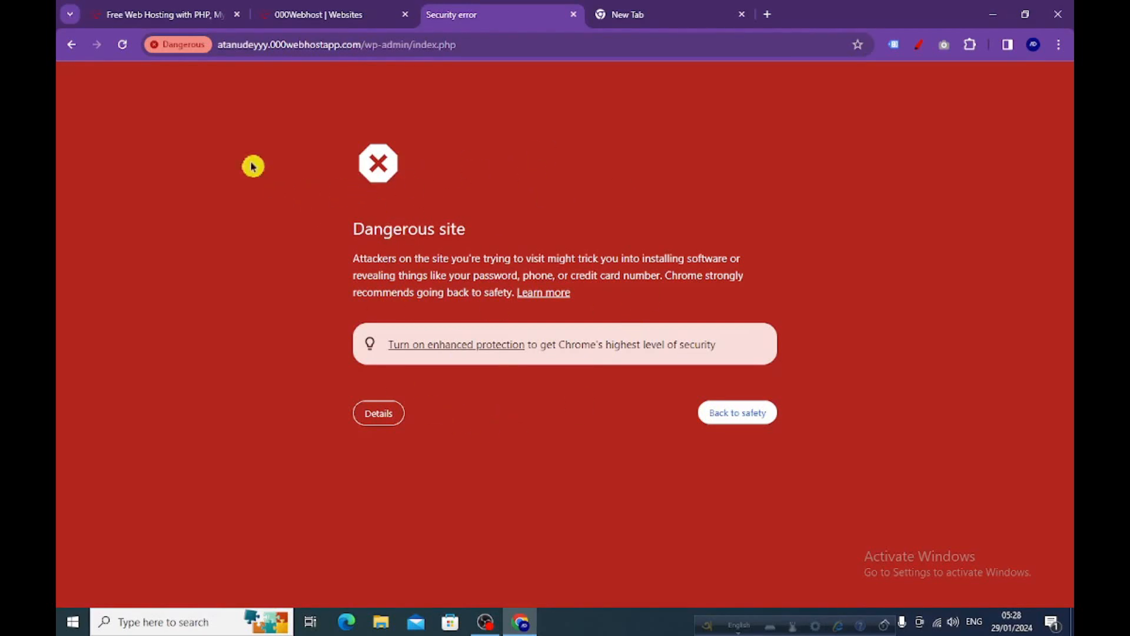
{"action": "left_click", "coordinate": [73, 46]}
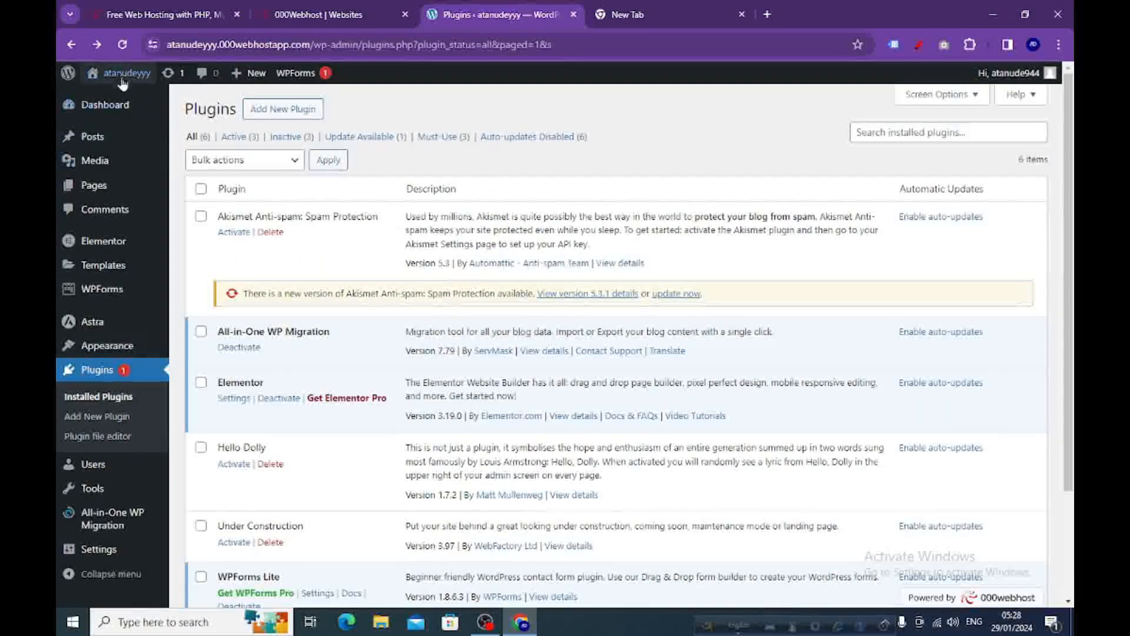
{"action": "mouse_move", "coordinate": [114, 75]}
{"action": "right_click", "coordinate": [107, 101]}
{"action": "left_click", "coordinate": [147, 106]}
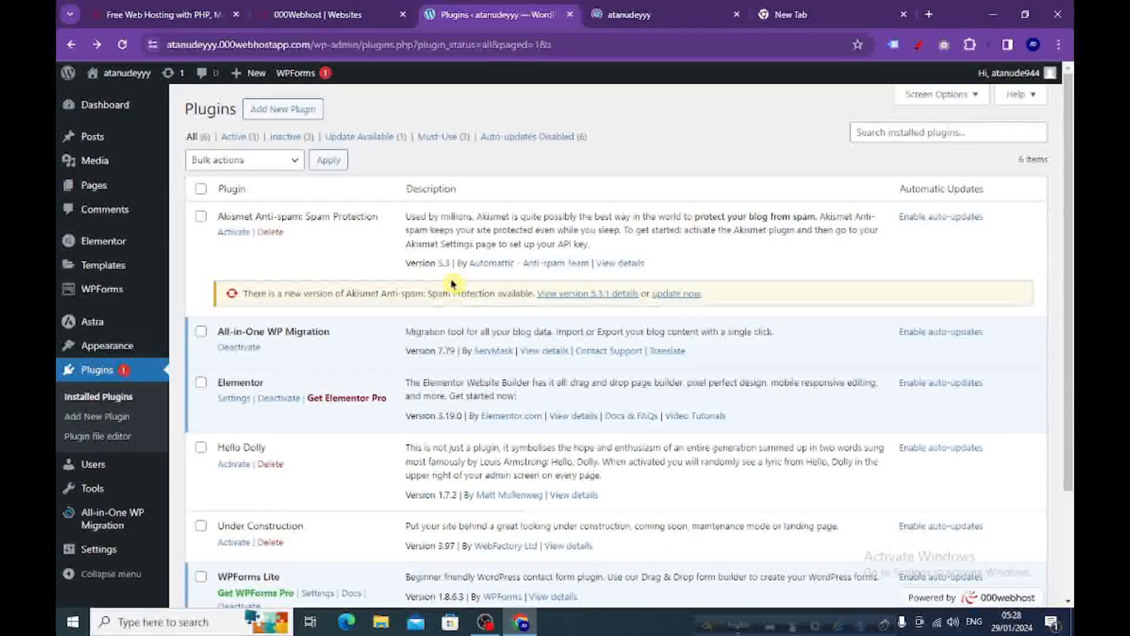
Go from the live site to the WordPress admin area, then create and publish a new page titled "Home".
{"action": "left_click", "coordinate": [637, 22]}
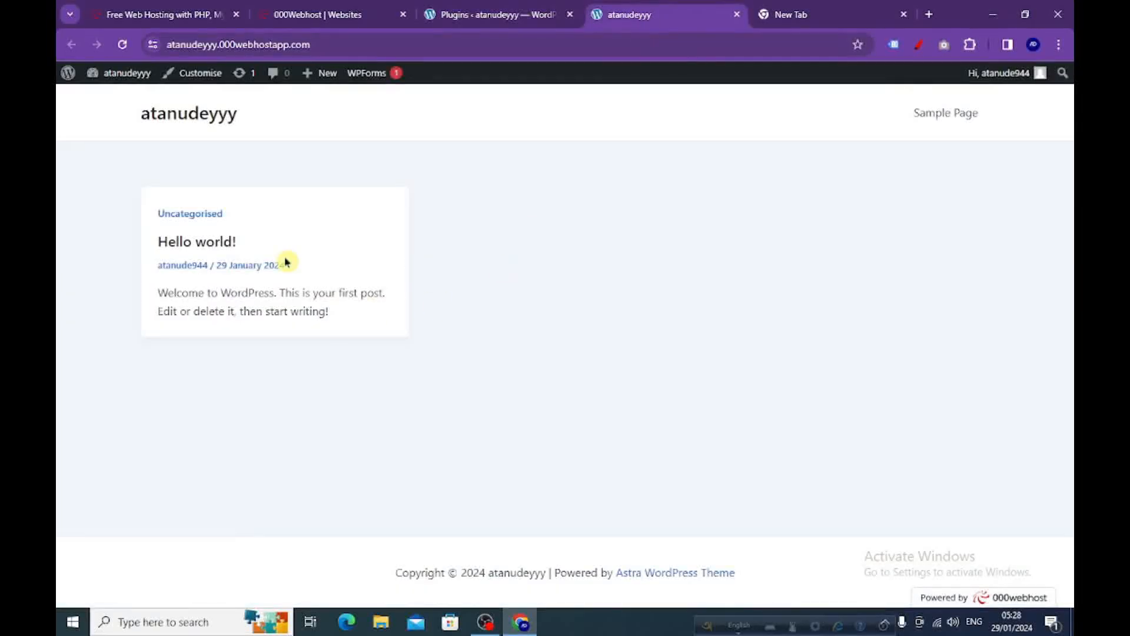
{"action": "left_click", "coordinate": [69, 74]}
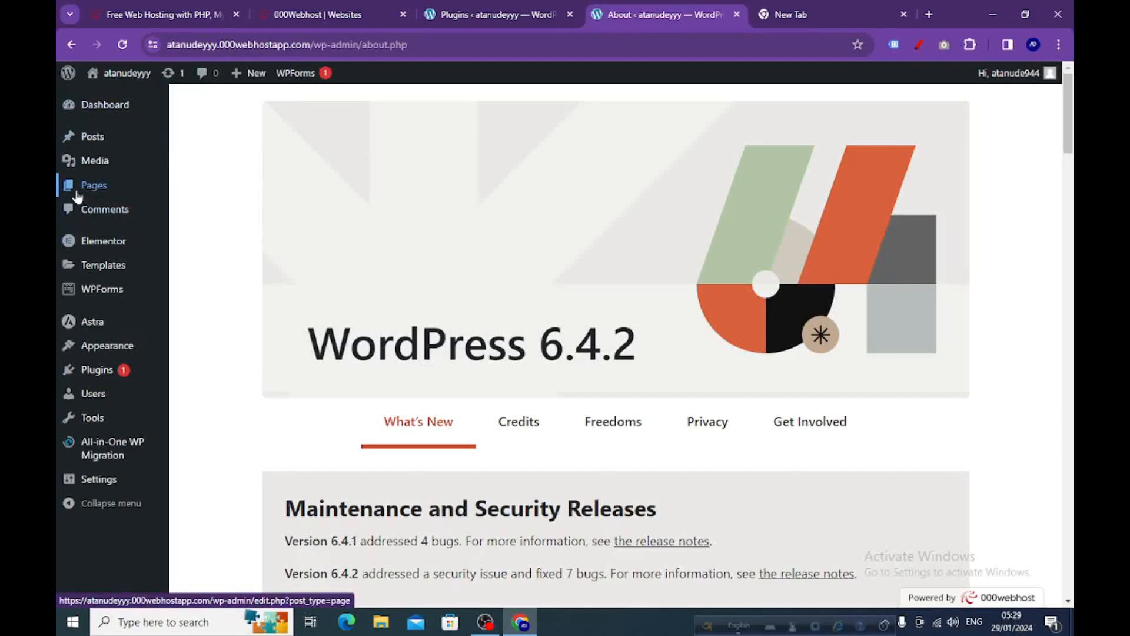
{"action": "mouse_move", "coordinate": [88, 194]}
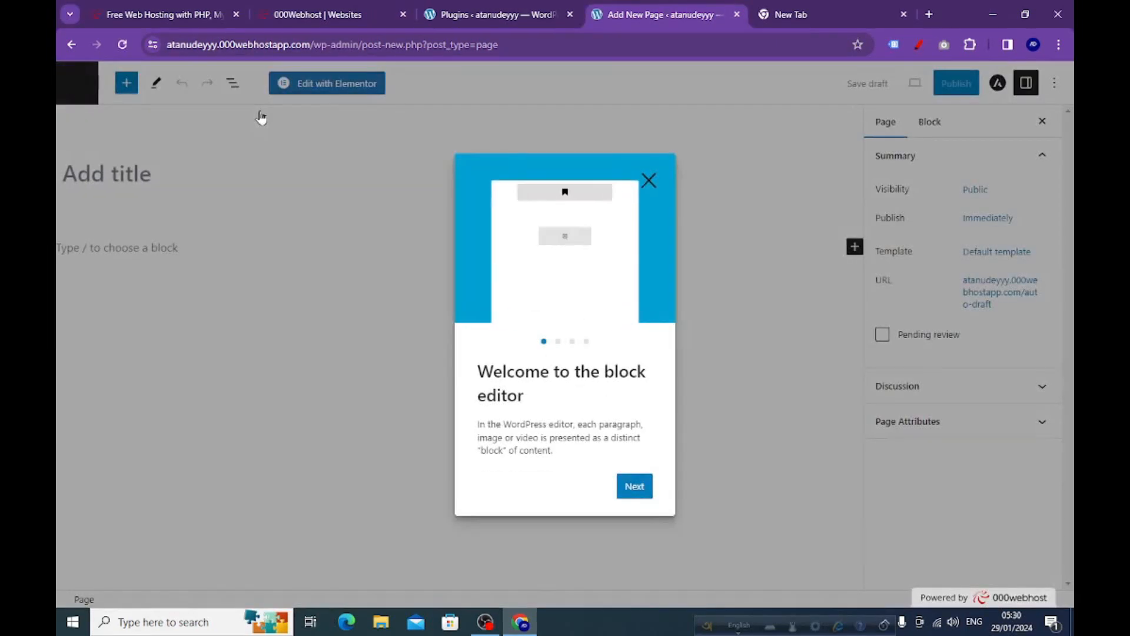
{"action": "left_click", "coordinate": [648, 181]}
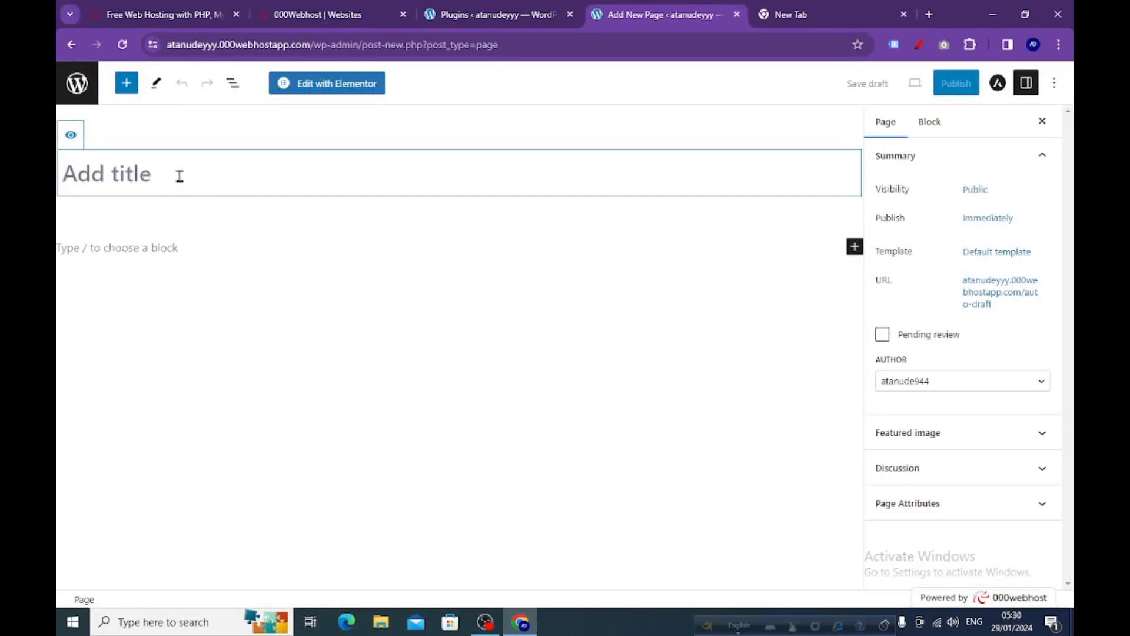
{"action": "type", "text": "Home"}
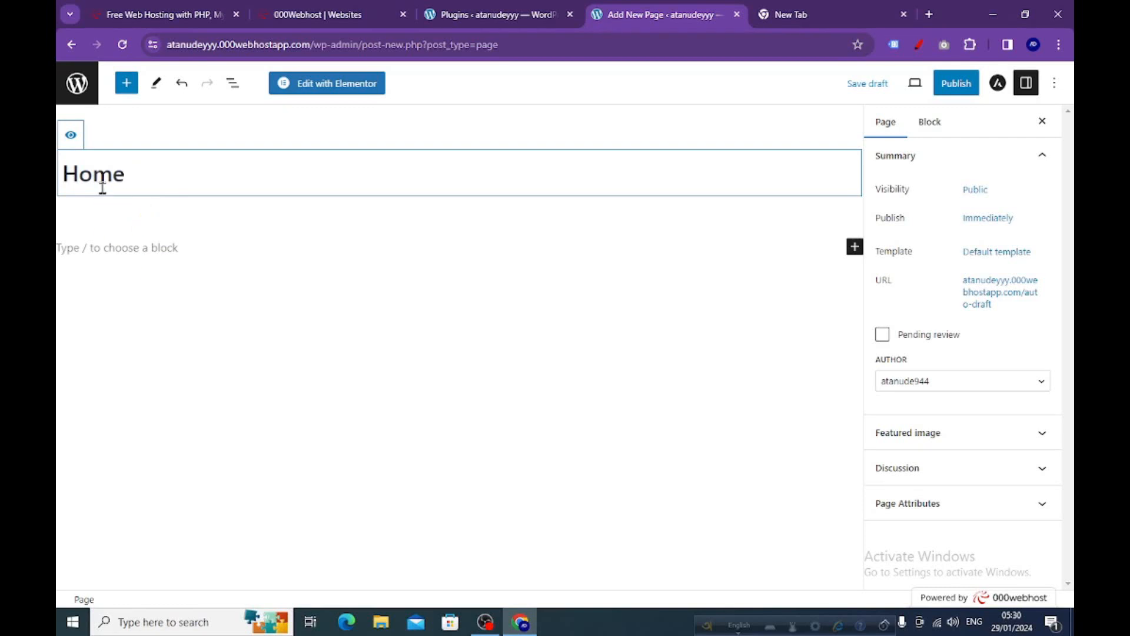
{"action": "left_click", "coordinate": [953, 83]}
{"action": "left_click", "coordinate": [935, 86]}
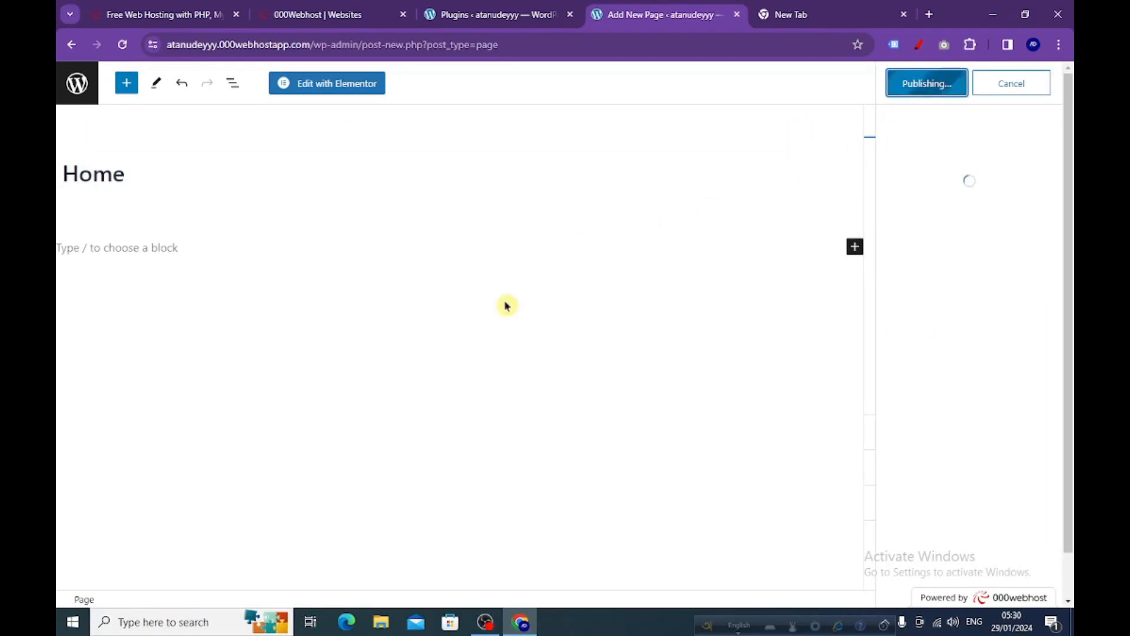
Return to the pages list, then create and publish another new page titled "About Us".
{"action": "left_click", "coordinate": [81, 87]}
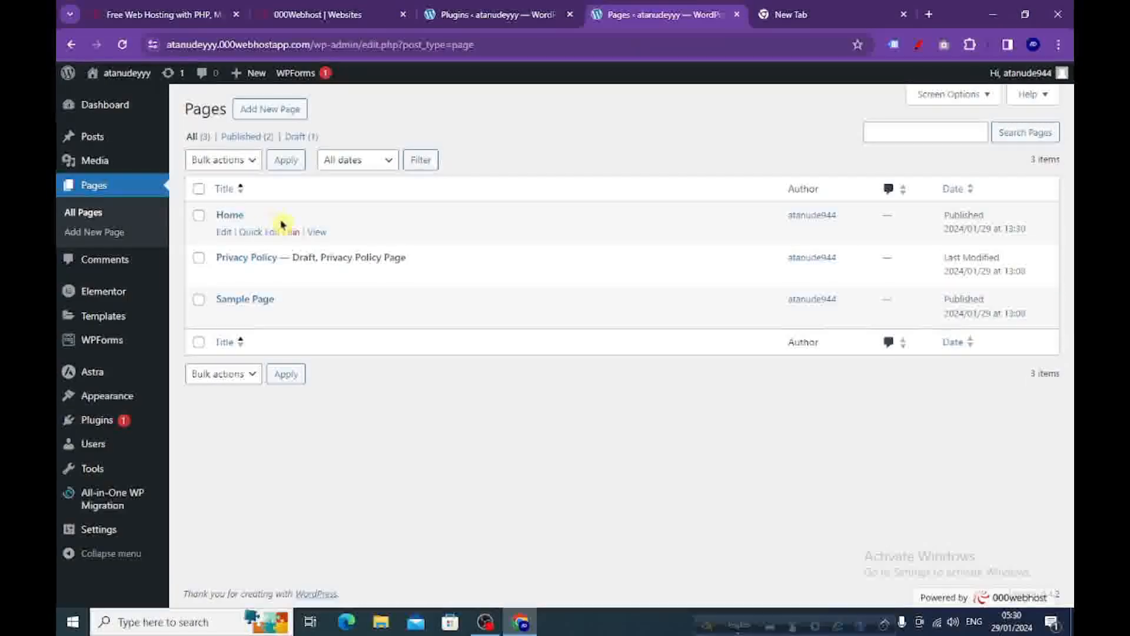
{"action": "left_click", "coordinate": [267, 111]}
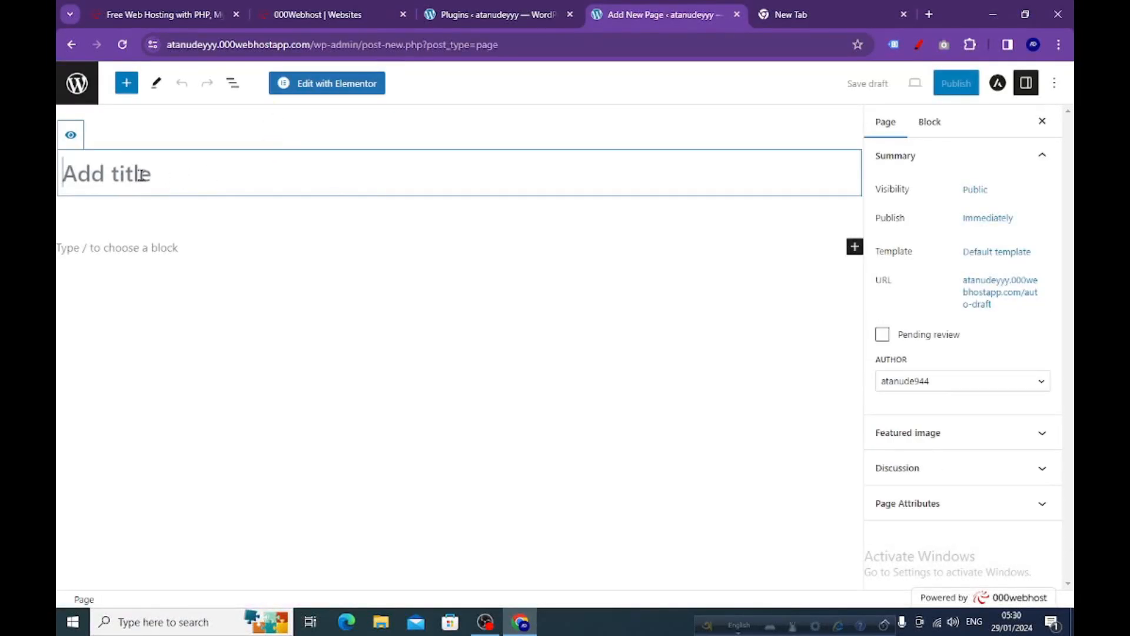
{"action": "type", "text": "About Us"}
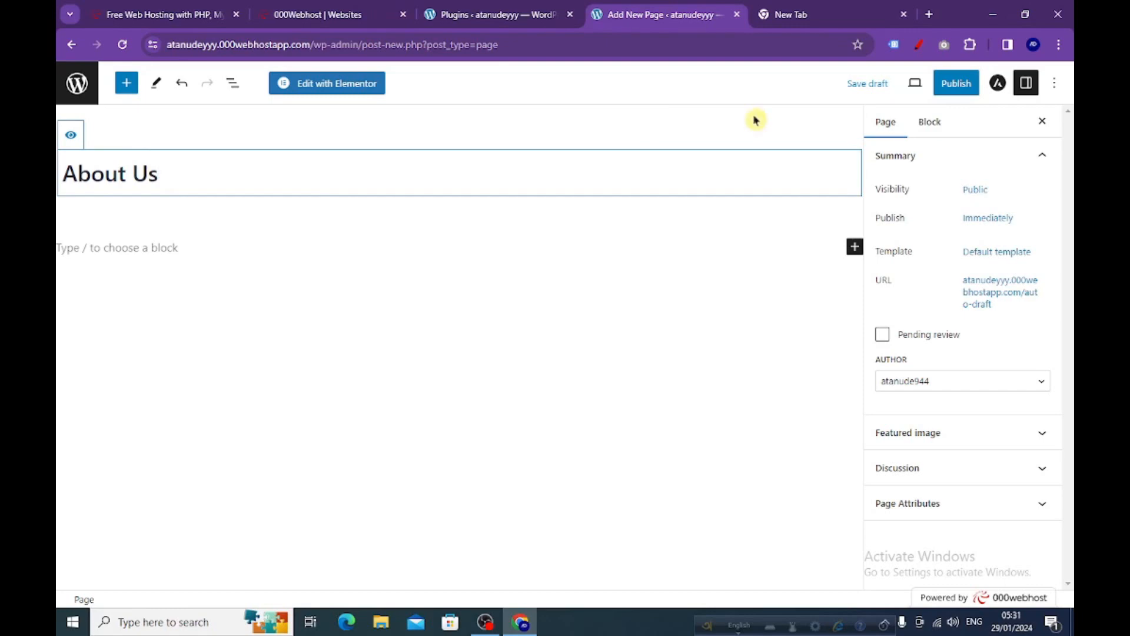
{"action": "left_click", "coordinate": [953, 85]}
{"action": "left_click", "coordinate": [918, 84]}
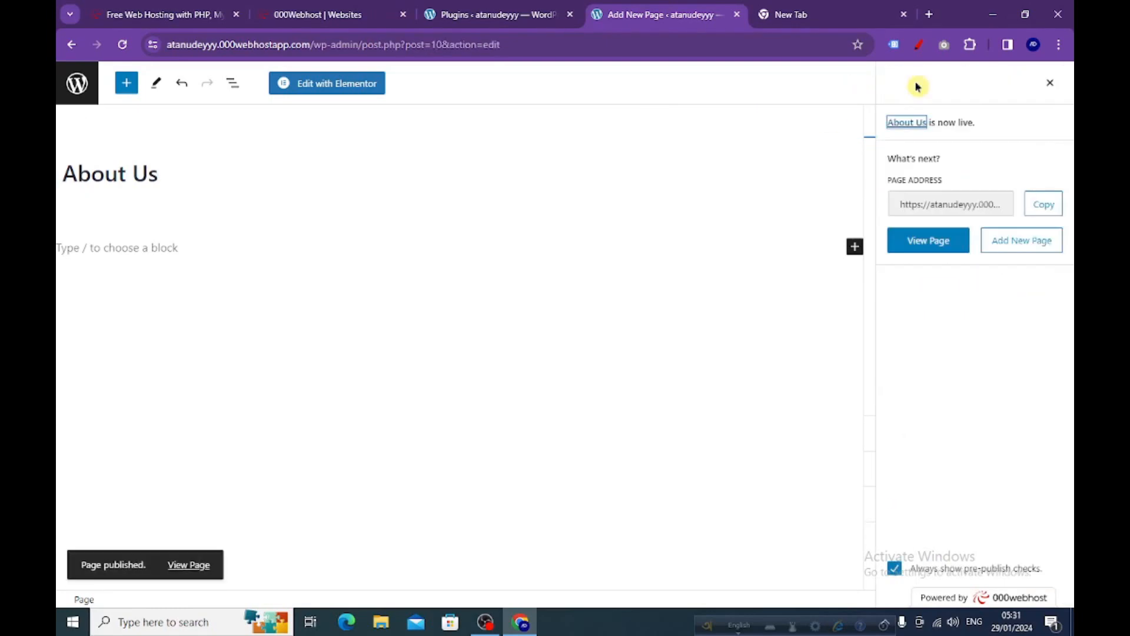
Return to the pages list and visit the live site to check its navigation menu for the new pages.
{"action": "left_click", "coordinate": [504, 15]}
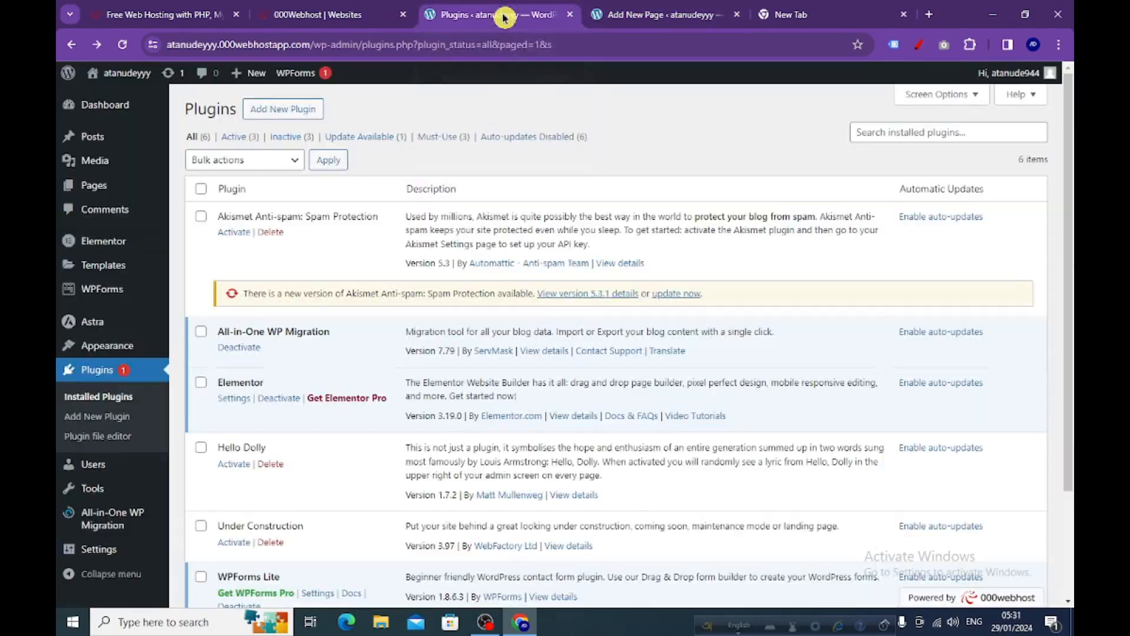
{"action": "left_click", "coordinate": [658, 15]}
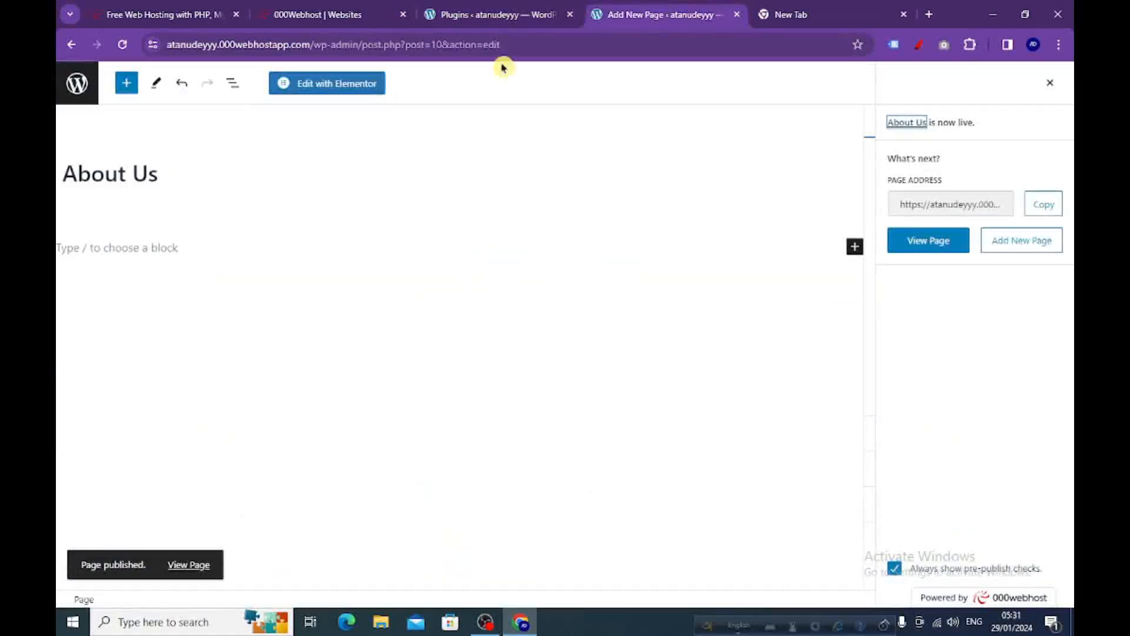
{"action": "left_click", "coordinate": [76, 83]}
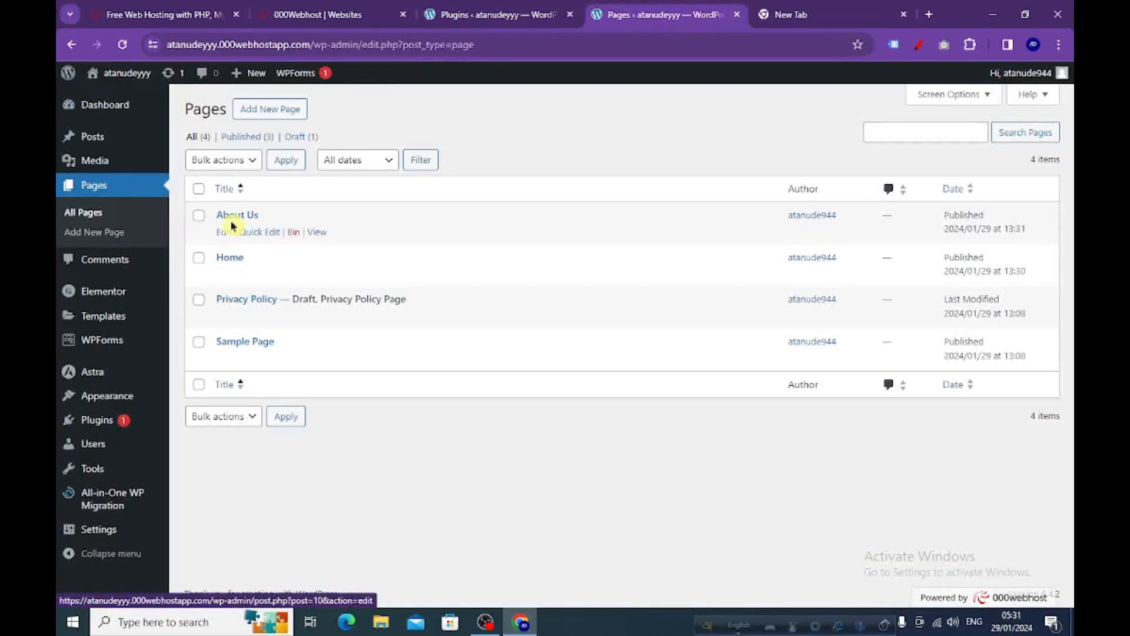
{"action": "mouse_move", "coordinate": [125, 77]}
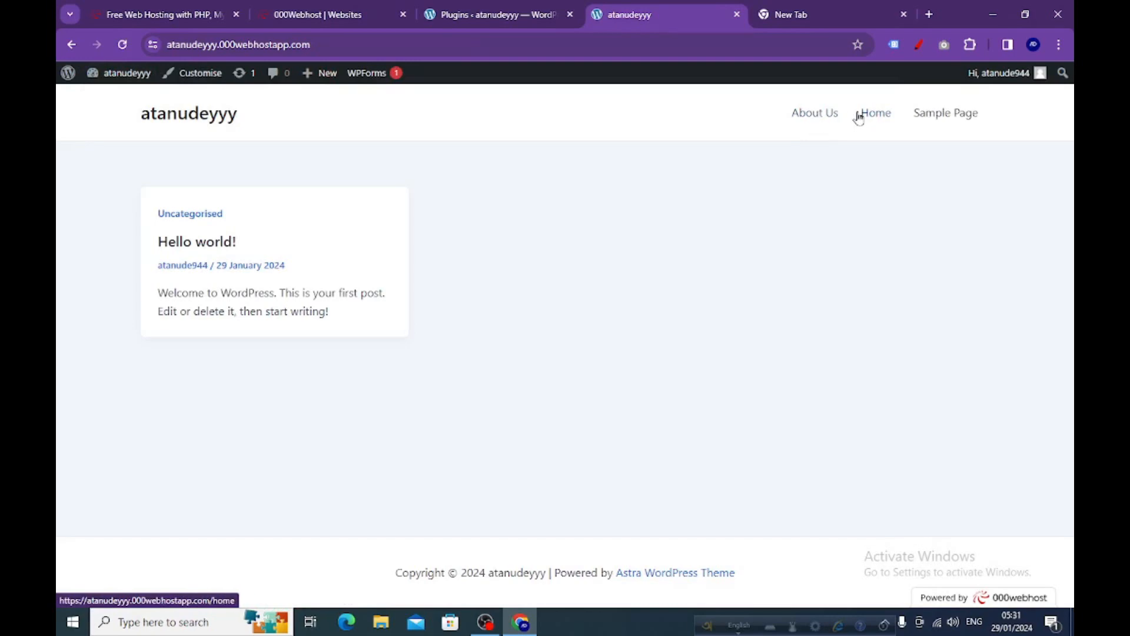
Go back to the pages list in the admin area, open the Home page in the Elementor editor, and dismiss the Elementor AI notification.
{"action": "mouse_move", "coordinate": [68, 79]}
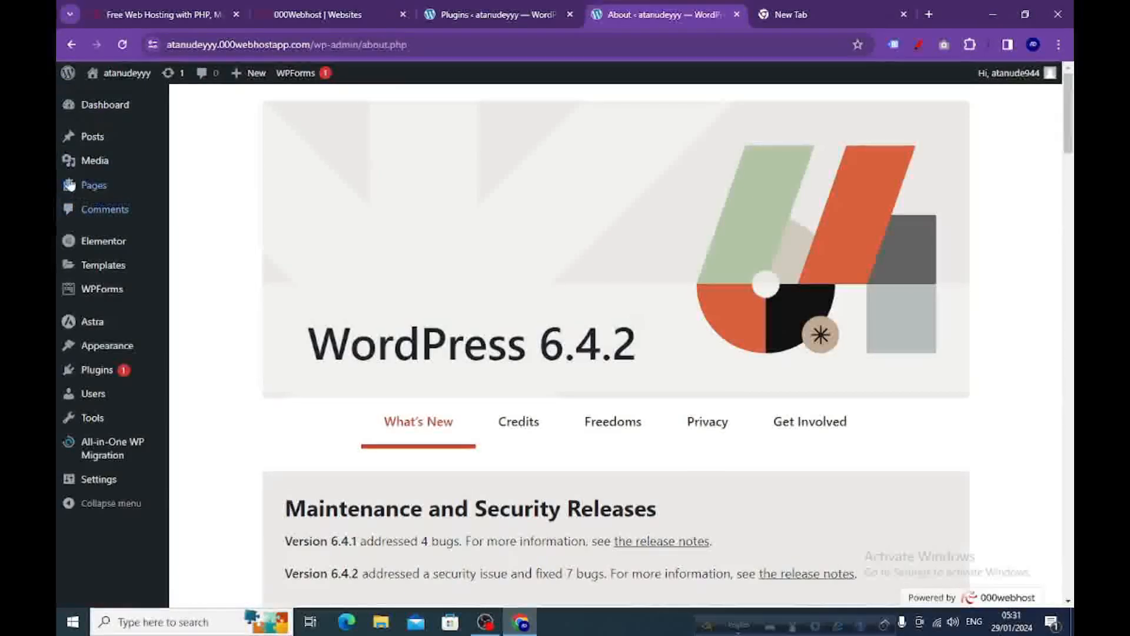
{"action": "mouse_move", "coordinate": [82, 191]}
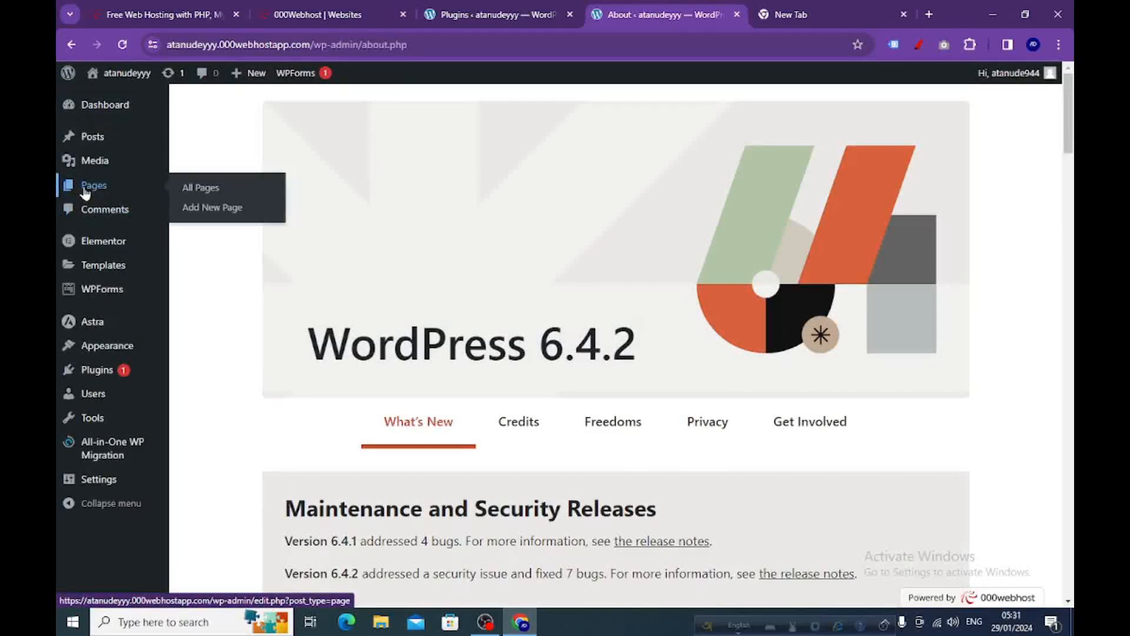
{"action": "left_click", "coordinate": [199, 189]}
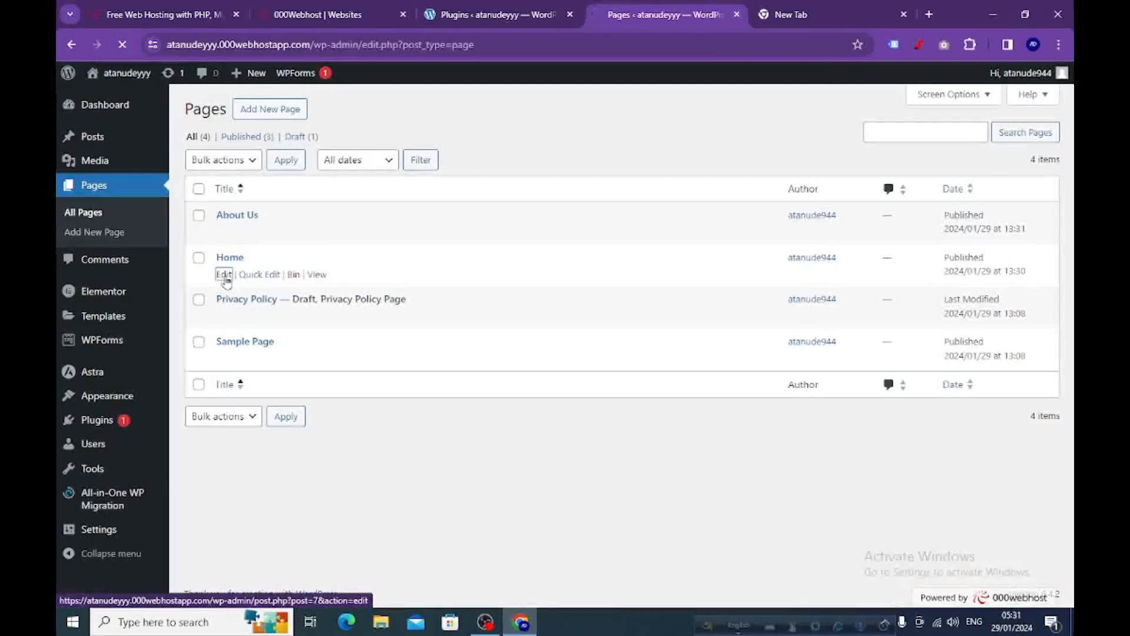
{"action": "left_click", "coordinate": [224, 274]}
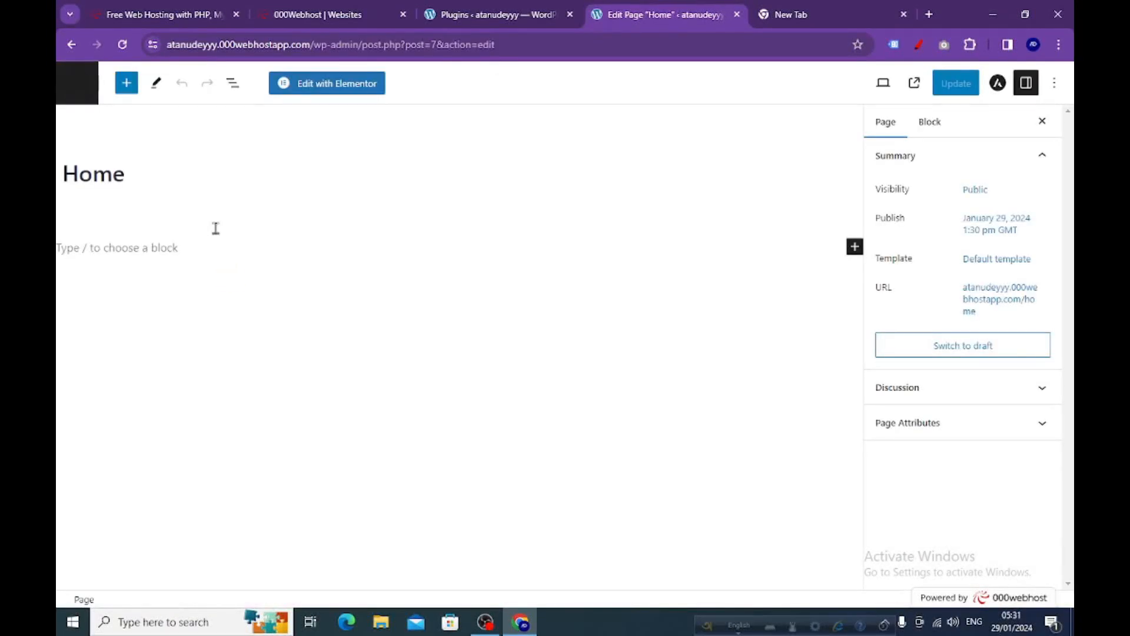
{"action": "left_click", "coordinate": [327, 89]}
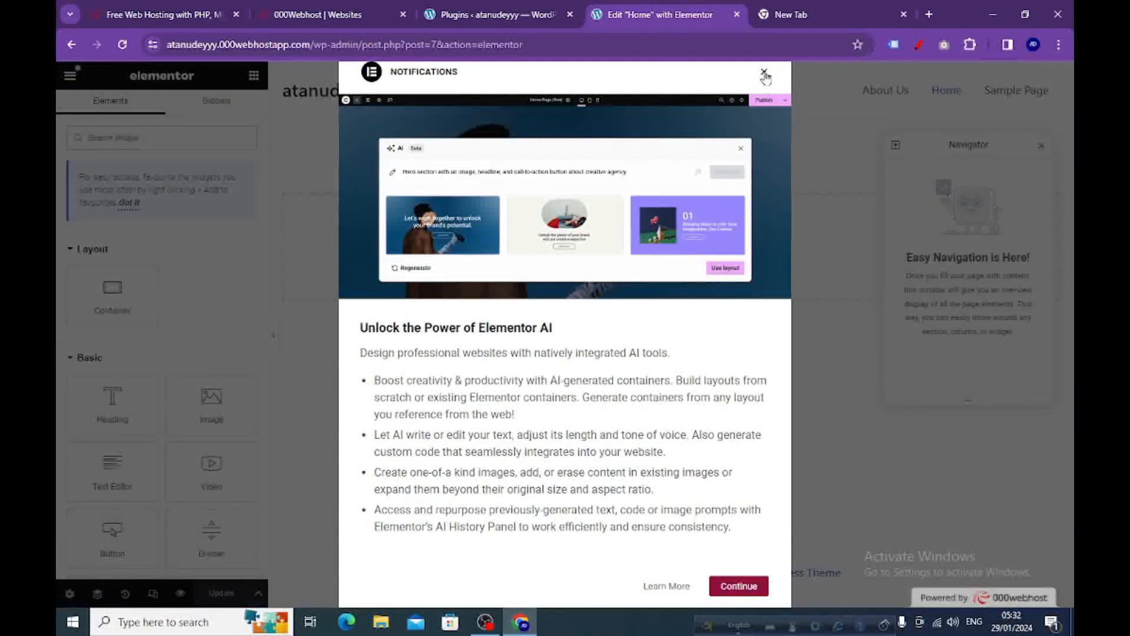
{"action": "left_click", "coordinate": [764, 73]}
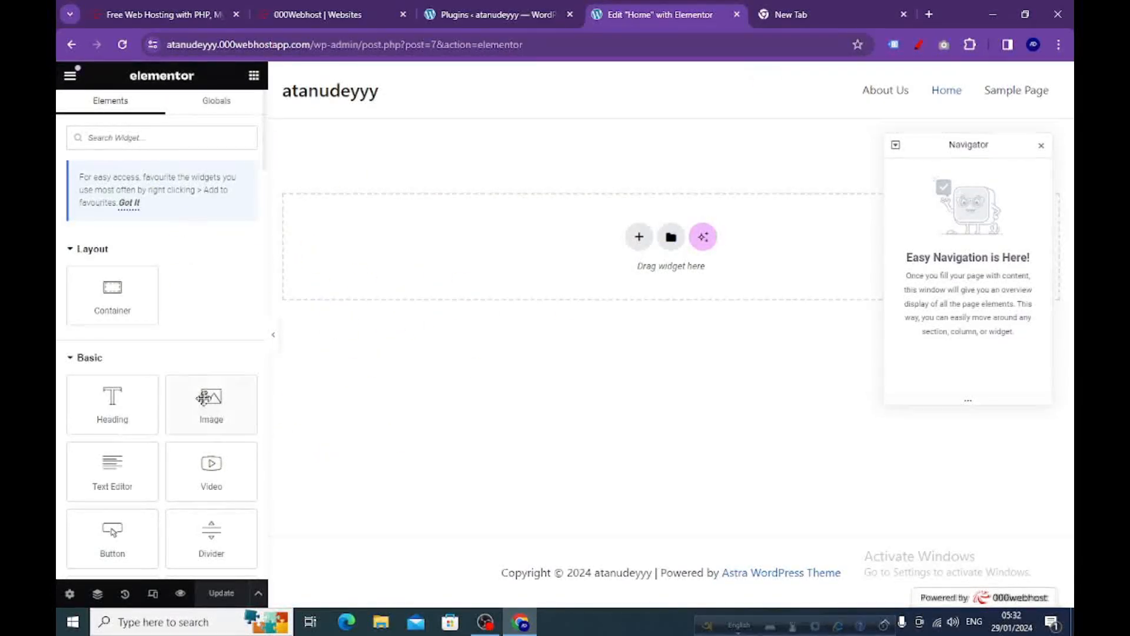
Look through the available Elementor widgets in the Layout, Basic, Pro and General groups.
{"action": "scroll", "coordinate": [180, 323], "scroll_direction": "down", "scroll_amount": 3}
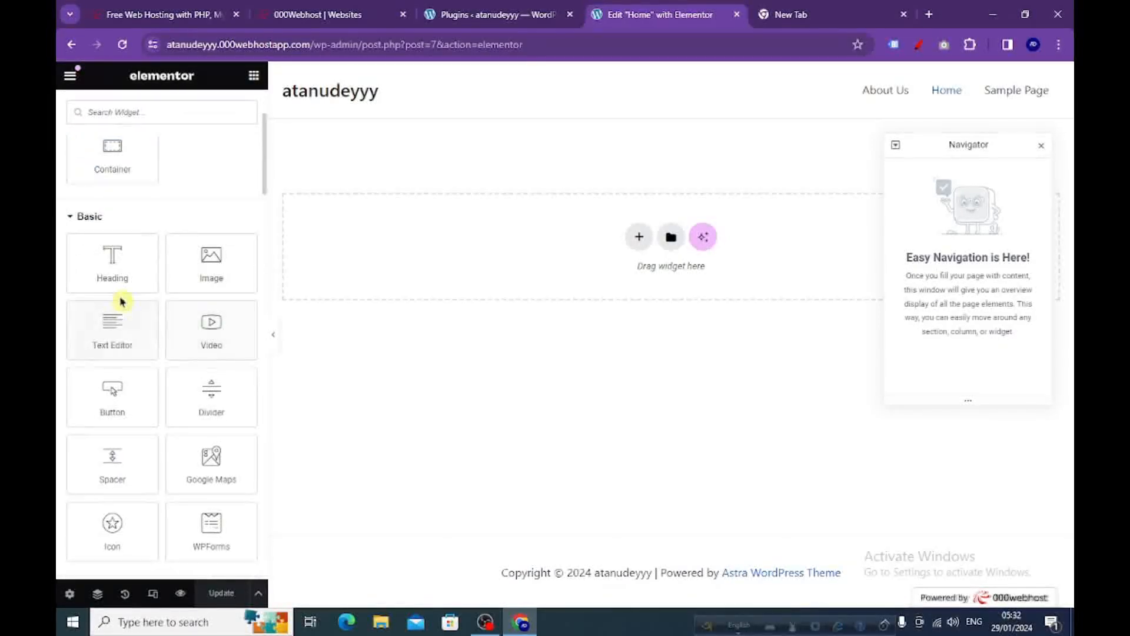
{"action": "scroll", "coordinate": [182, 333], "scroll_direction": "up", "scroll_amount": 3}
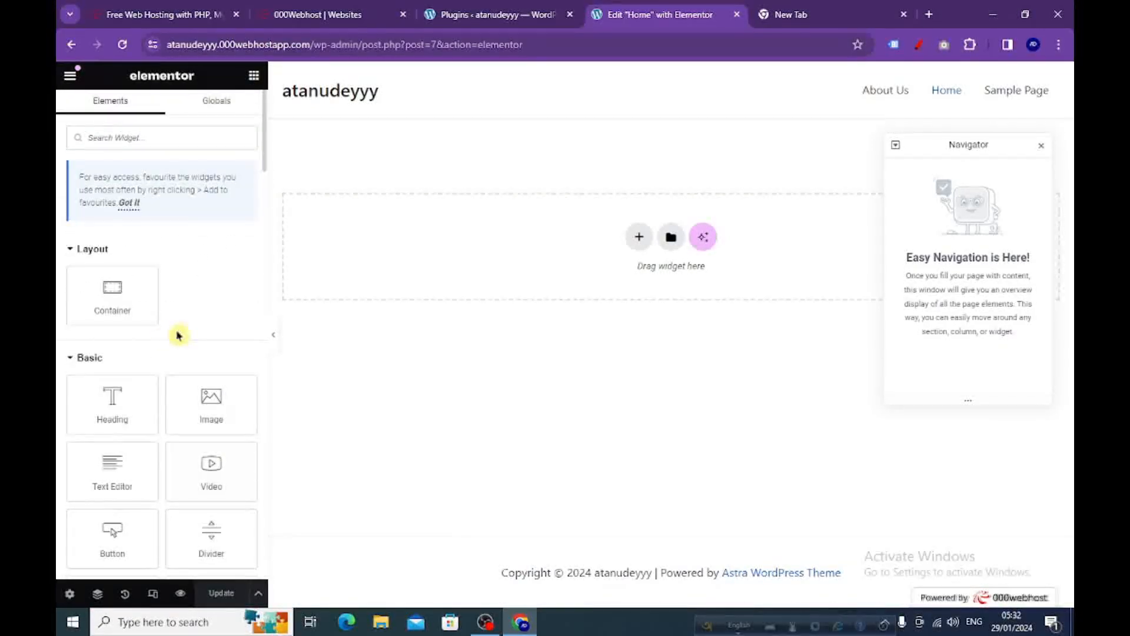
{"action": "scroll", "coordinate": [182, 337], "scroll_direction": "down", "scroll_amount": 3}
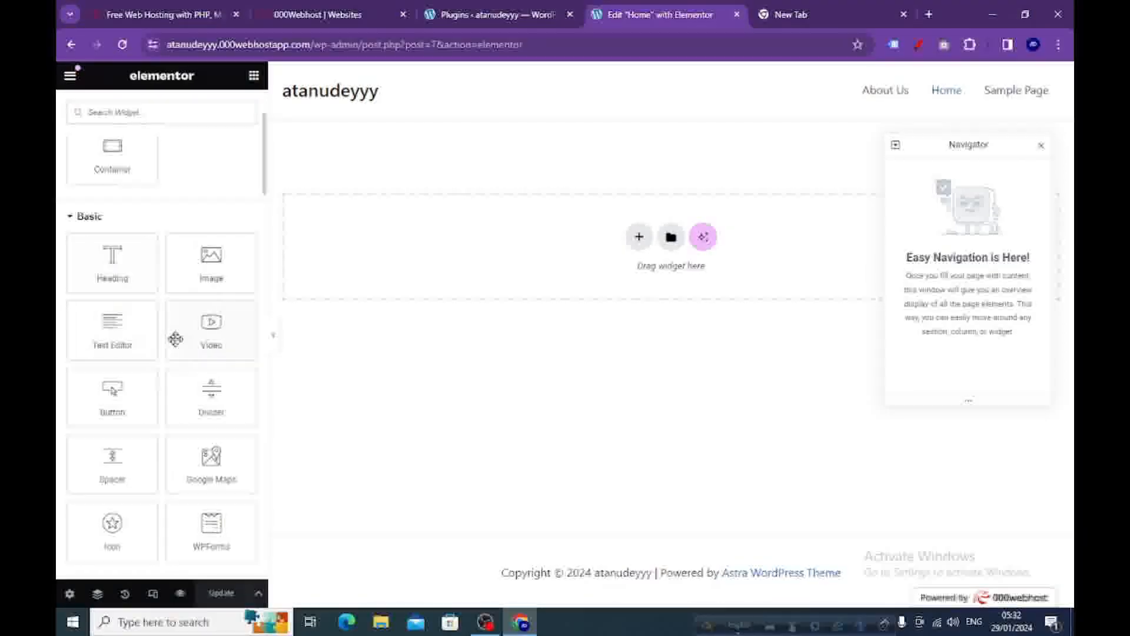
{"action": "scroll", "coordinate": [158, 294], "scroll_direction": "down", "scroll_amount": 3}
{"action": "scroll", "coordinate": [158, 288], "scroll_direction": "down", "scroll_amount": 2}
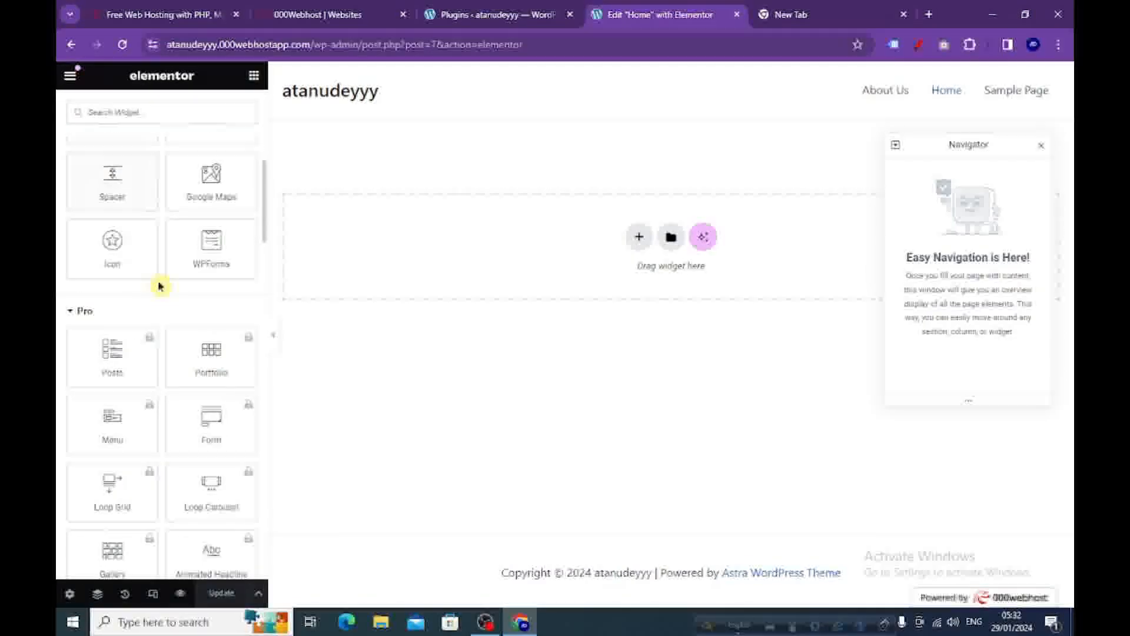
{"action": "scroll", "coordinate": [144, 287], "scroll_direction": "down", "scroll_amount": 1}
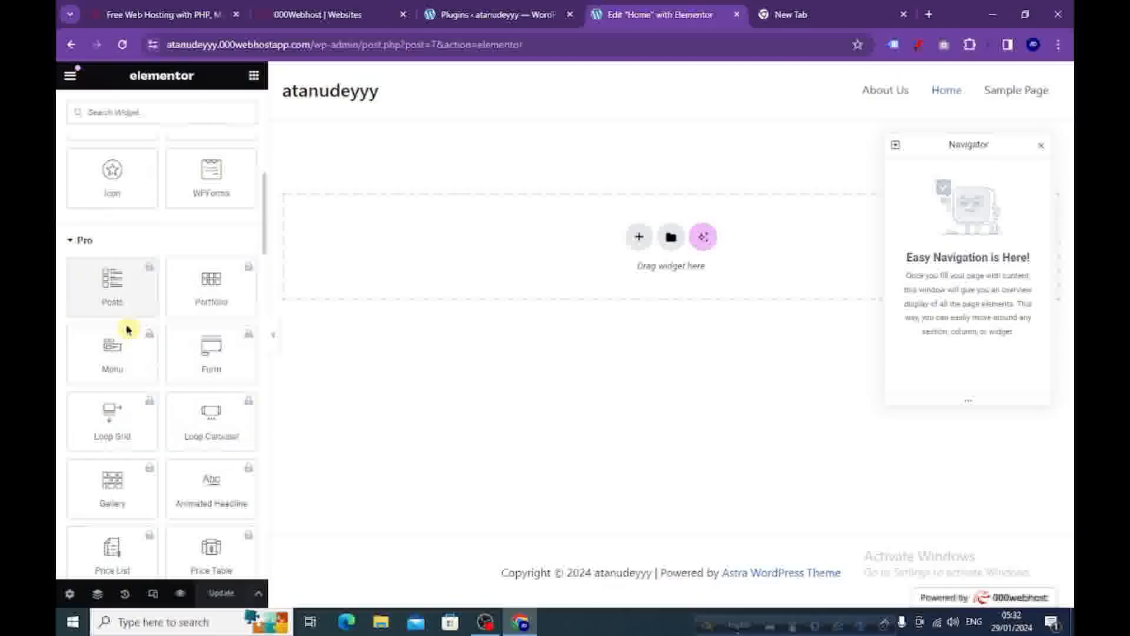
{"action": "scroll", "coordinate": [157, 308], "scroll_direction": "down", "scroll_amount": 4}
{"action": "scroll", "coordinate": [158, 307], "scroll_direction": "down", "scroll_amount": 18}
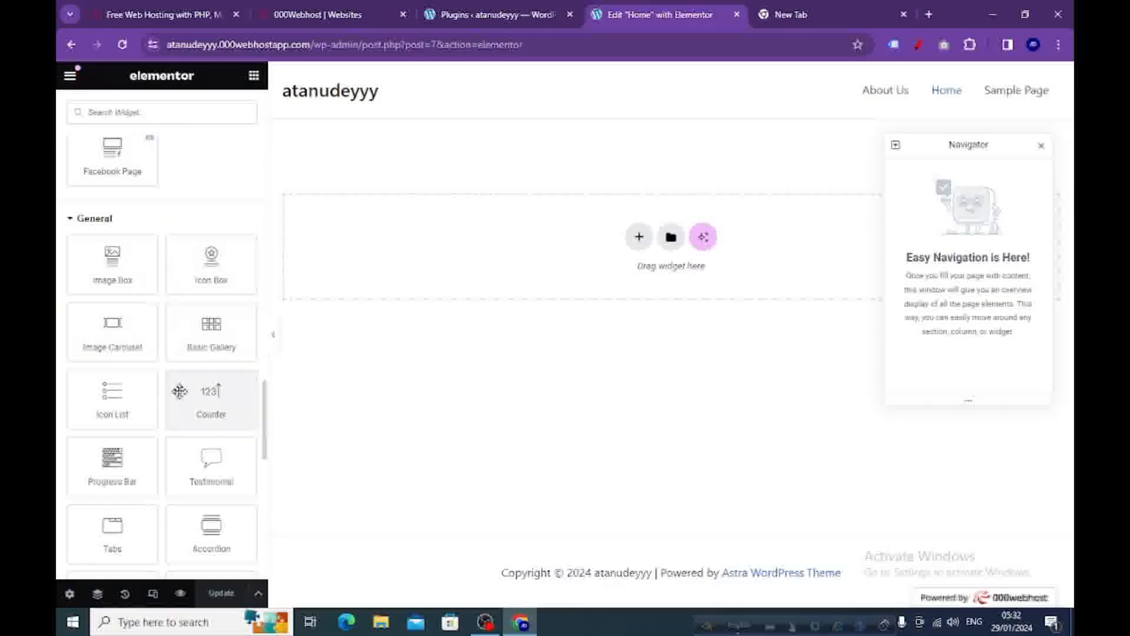
{"action": "scroll", "coordinate": [171, 353], "scroll_direction": "up", "scroll_amount": 3}
{"action": "scroll", "coordinate": [176, 369], "scroll_direction": "up", "scroll_amount": 15}
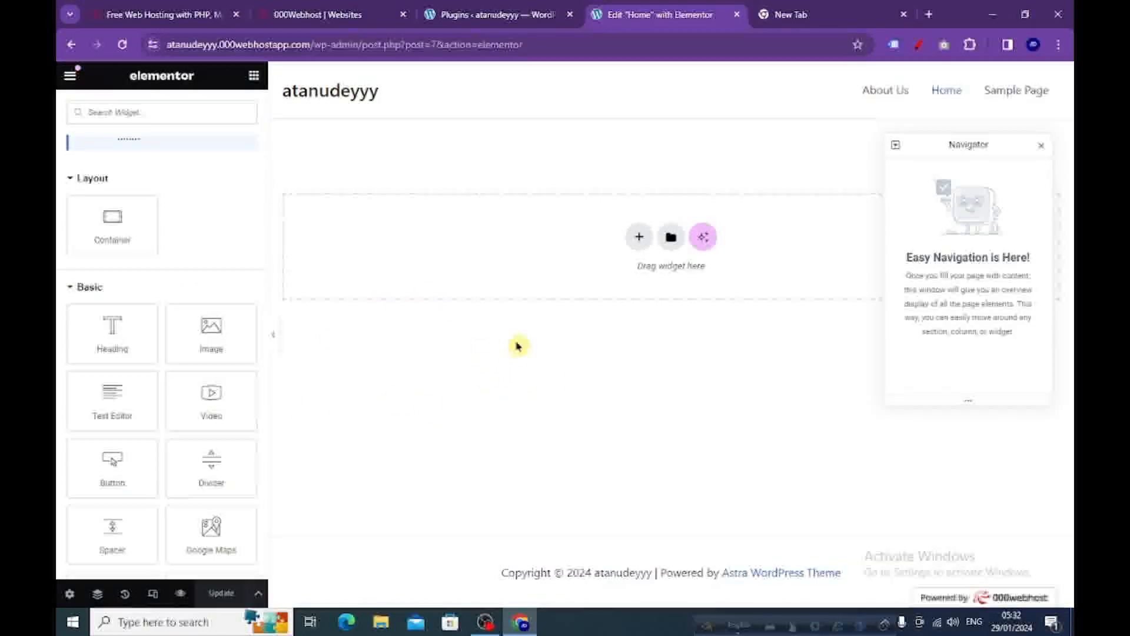
Add a container with two equal columns to the Home page and close the Navigator.
{"action": "left_click", "coordinate": [639, 240]}
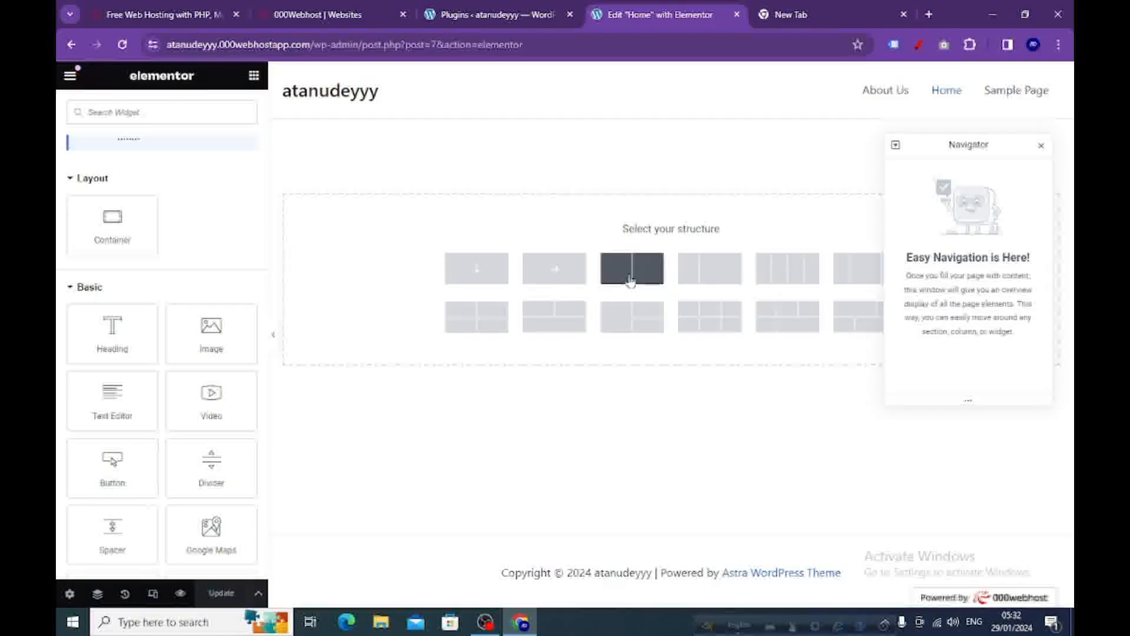
{"action": "left_click", "coordinate": [630, 280]}
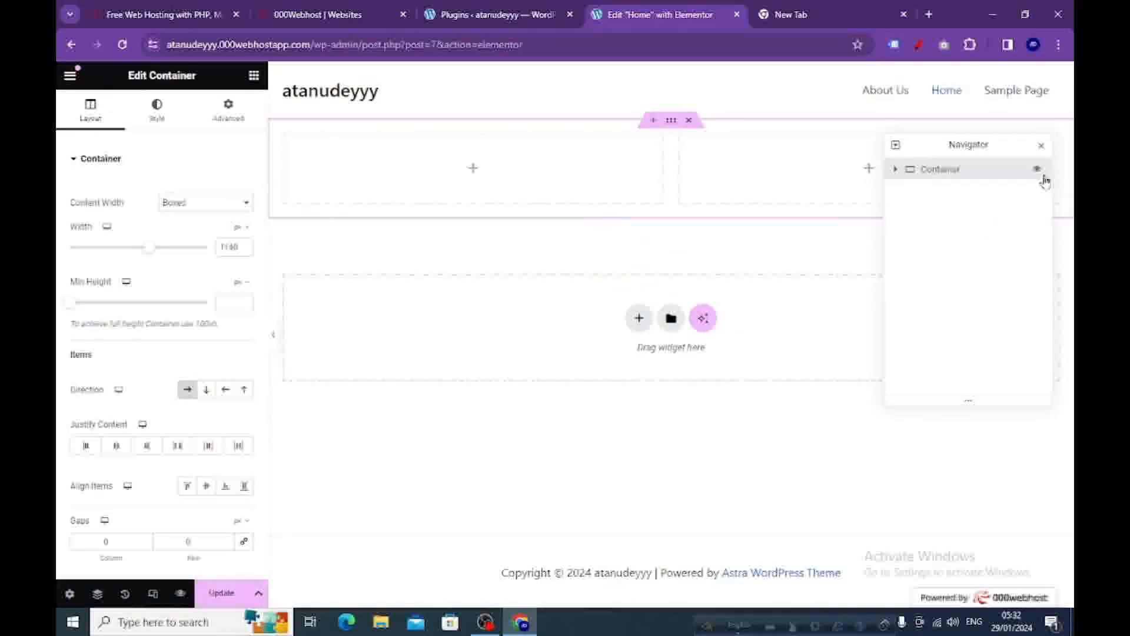
{"action": "left_click", "coordinate": [1040, 148]}
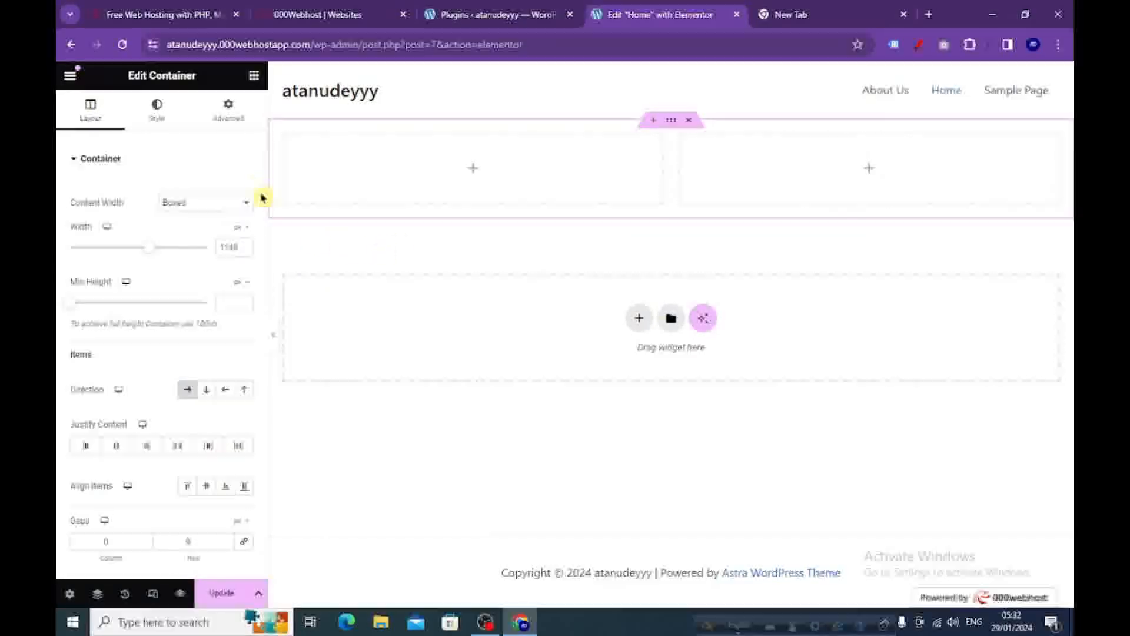
Add an Image widget to the container's first column and fill it with organic-products-hero (1), uploaded from the Downloads folder.
{"action": "left_click", "coordinate": [253, 79]}
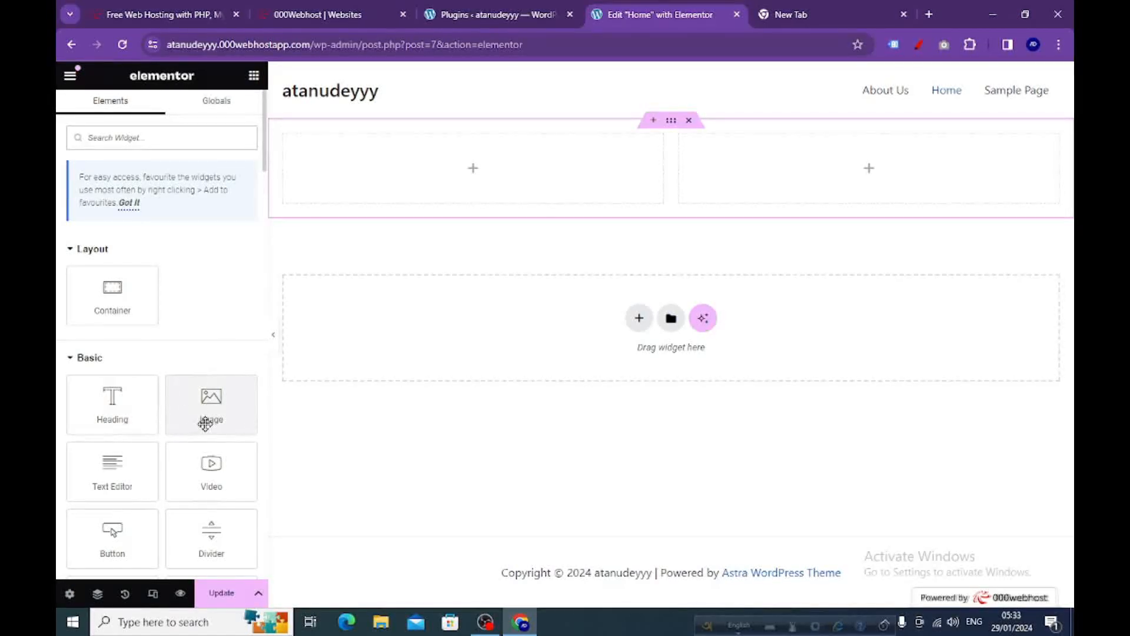
{"action": "left_click_drag", "start_coordinate": [210, 415], "coordinate": [454, 177]}
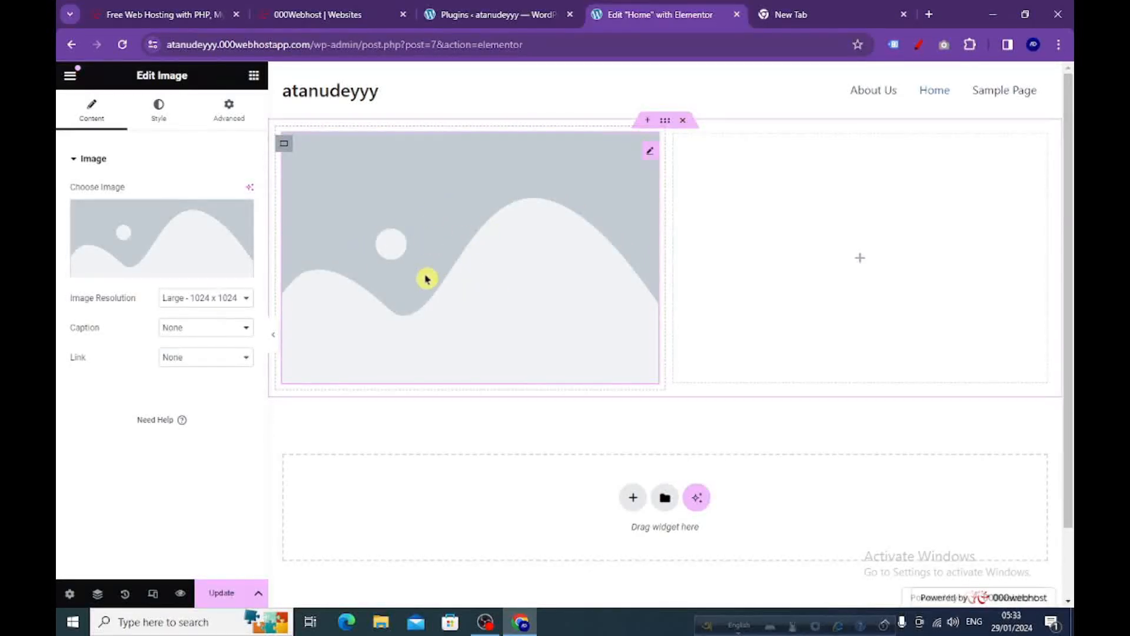
{"action": "mouse_move", "coordinate": [165, 223]}
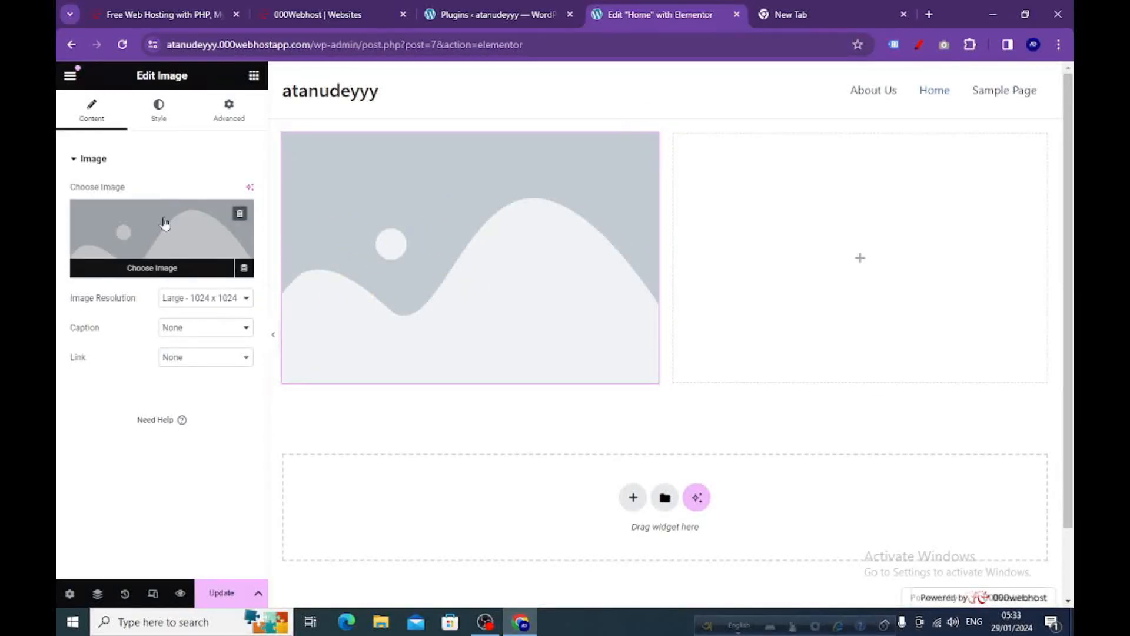
{"action": "left_click", "coordinate": [143, 272]}
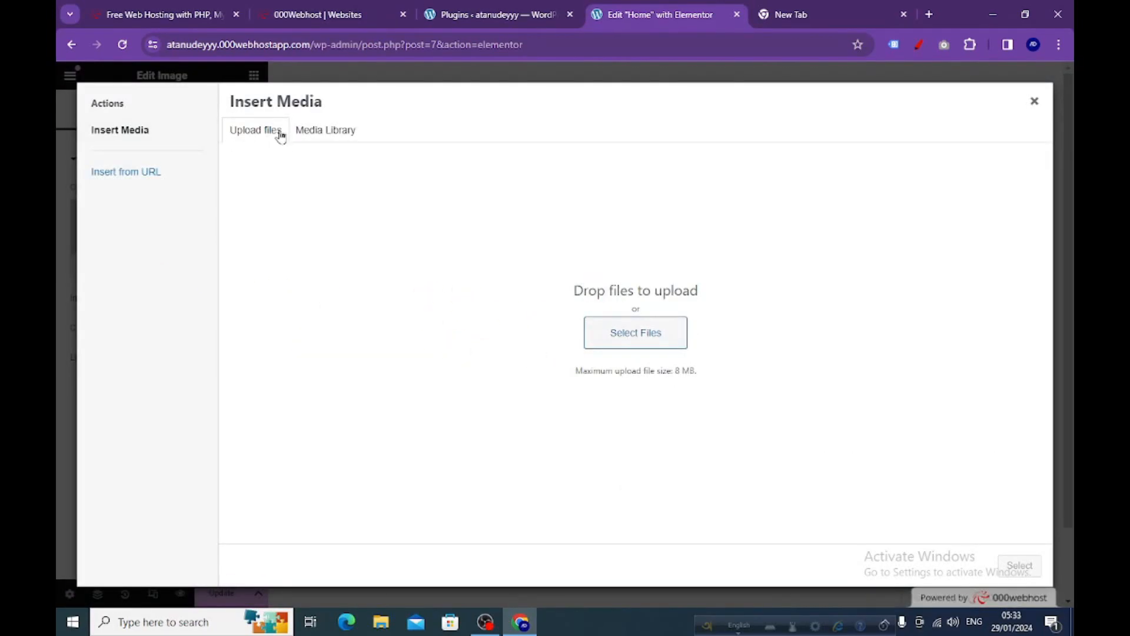
{"action": "left_click", "coordinate": [627, 334]}
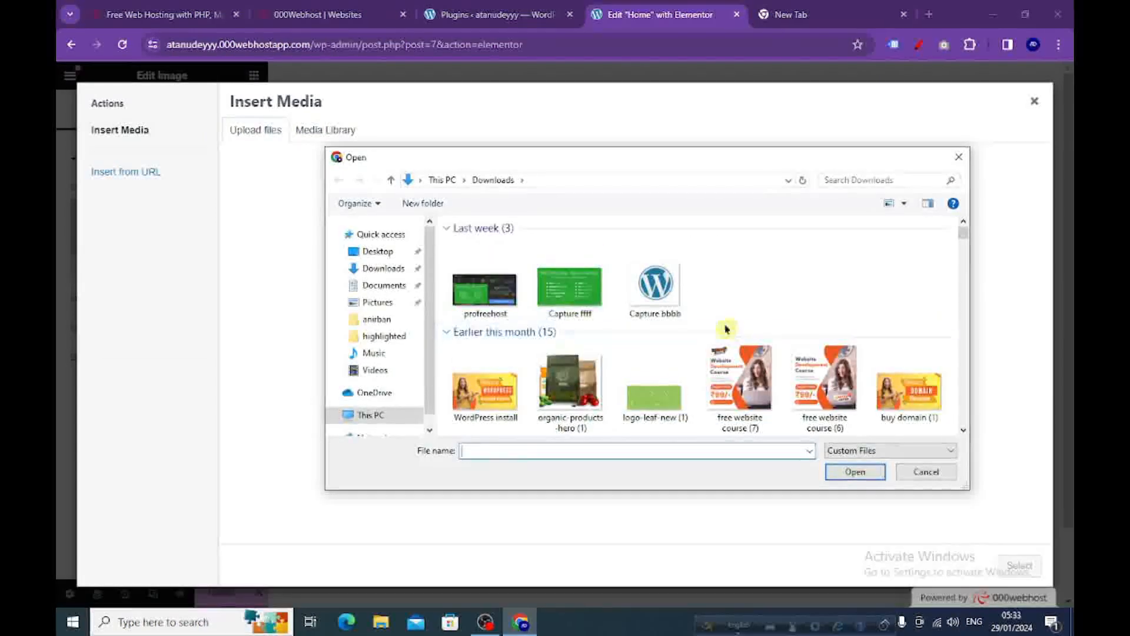
{"action": "left_click", "coordinate": [574, 391]}
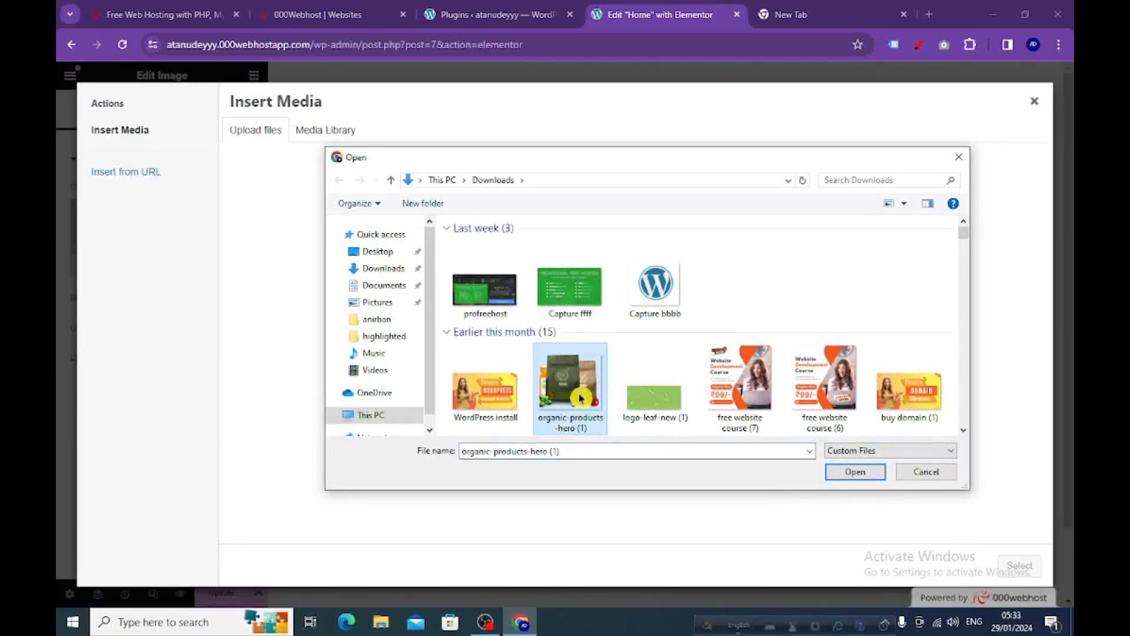
{"action": "left_click", "coordinate": [854, 471]}
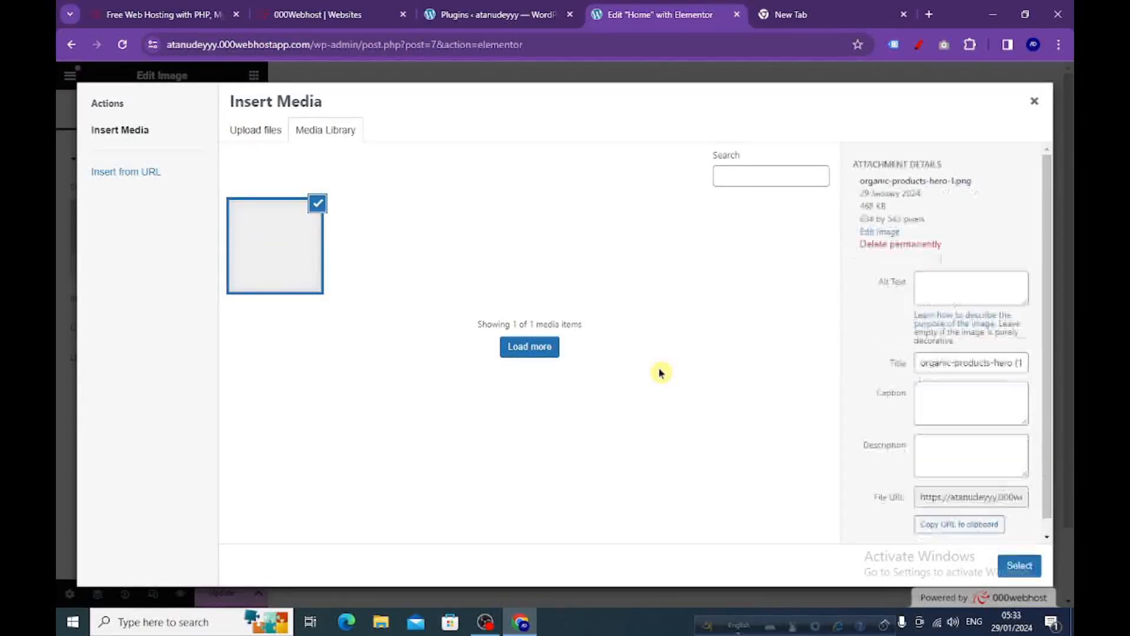
{"action": "left_click", "coordinate": [1018, 567]}
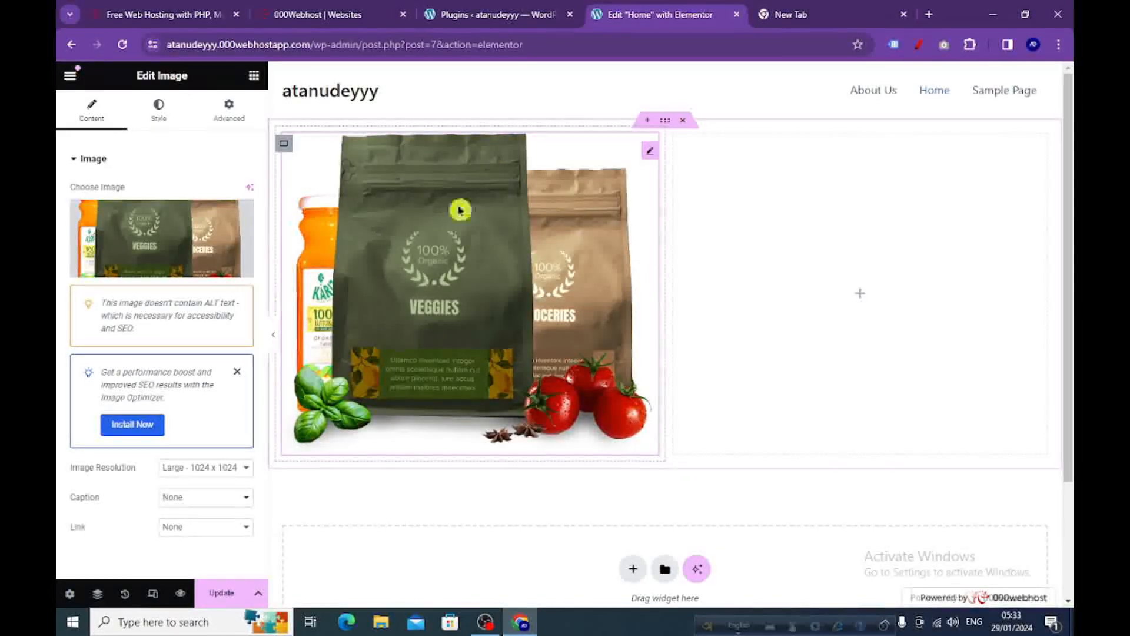
Add a Heading widget to the second column and replace its title with the site owner's first name.
{"action": "left_click", "coordinate": [254, 77]}
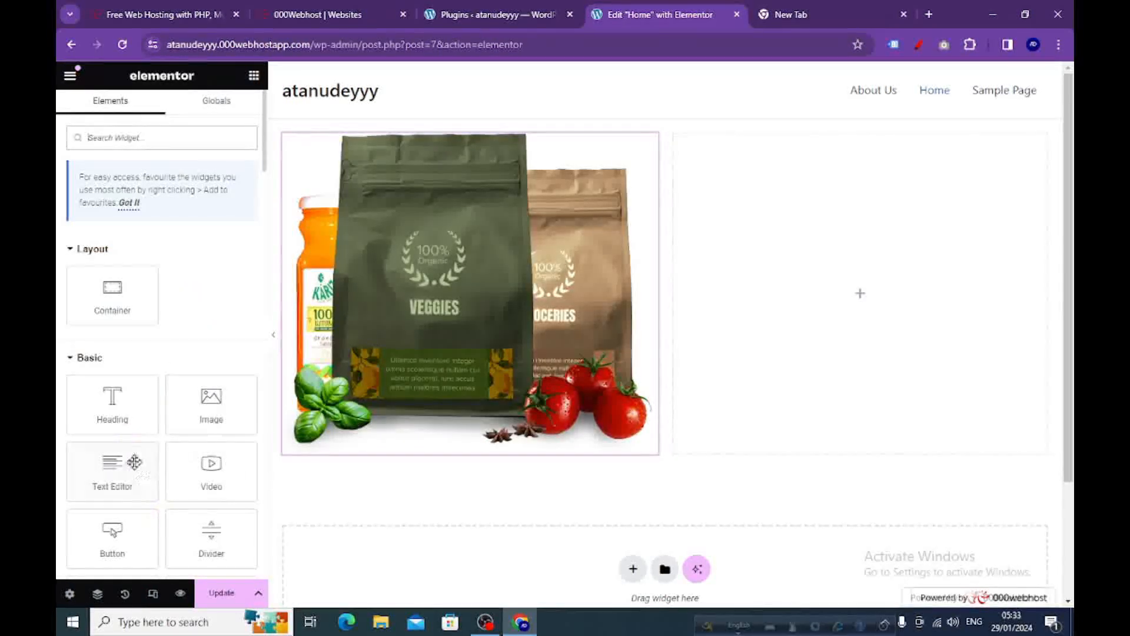
{"action": "left_click_drag", "start_coordinate": [109, 415], "coordinate": [842, 308]}
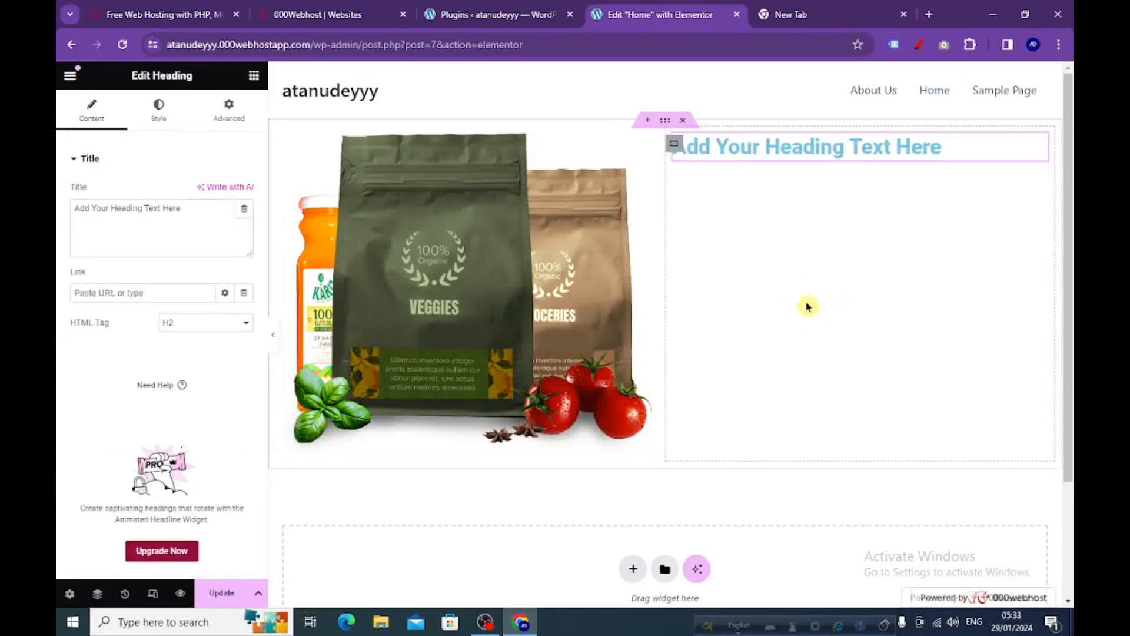
{"action": "left_click_drag", "start_coordinate": [189, 212], "coordinate": [70, 207]}
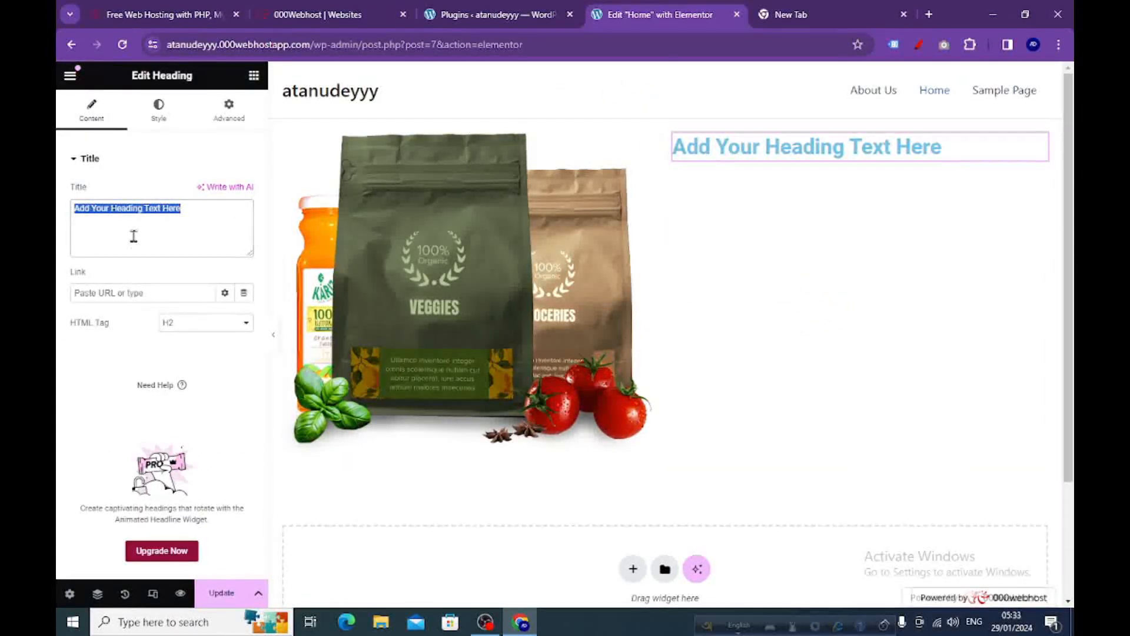
{"action": "type", "text": "A"}
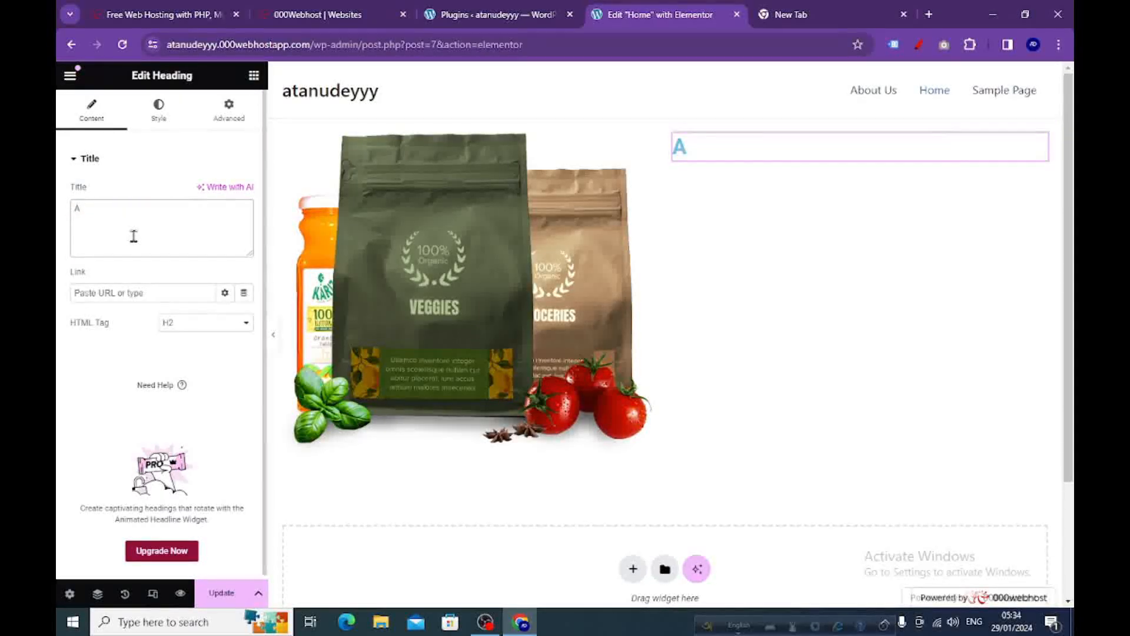
{"action": "type", "text": "tanu"}
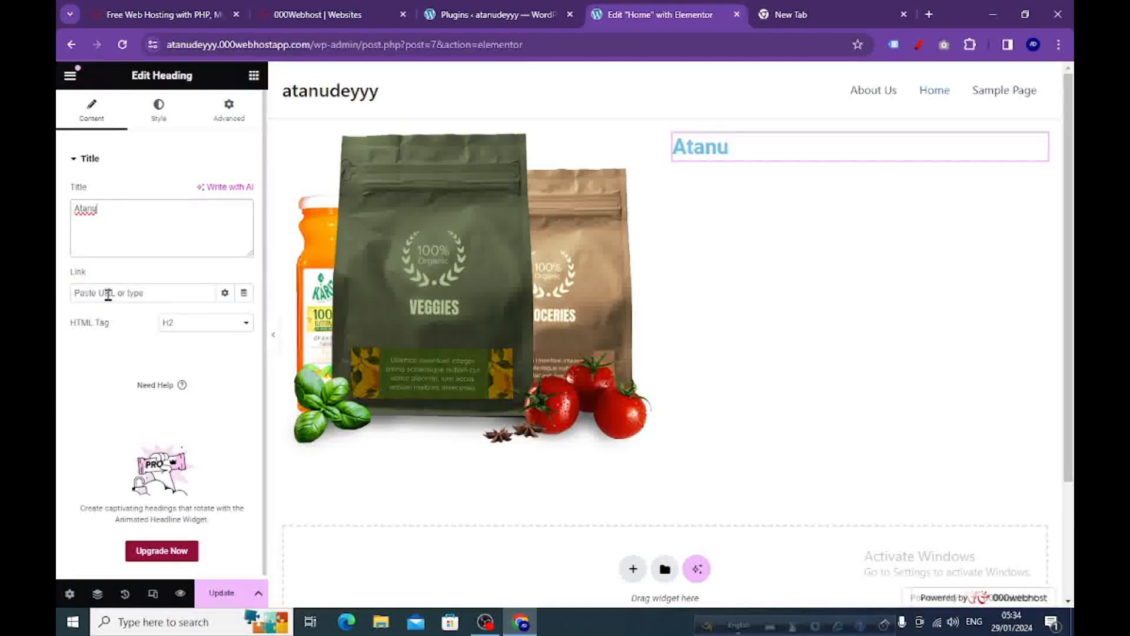
Change the heading's text colour to the magenta #D500F7 after trying a few other hues.
{"action": "left_click", "coordinate": [158, 112]}
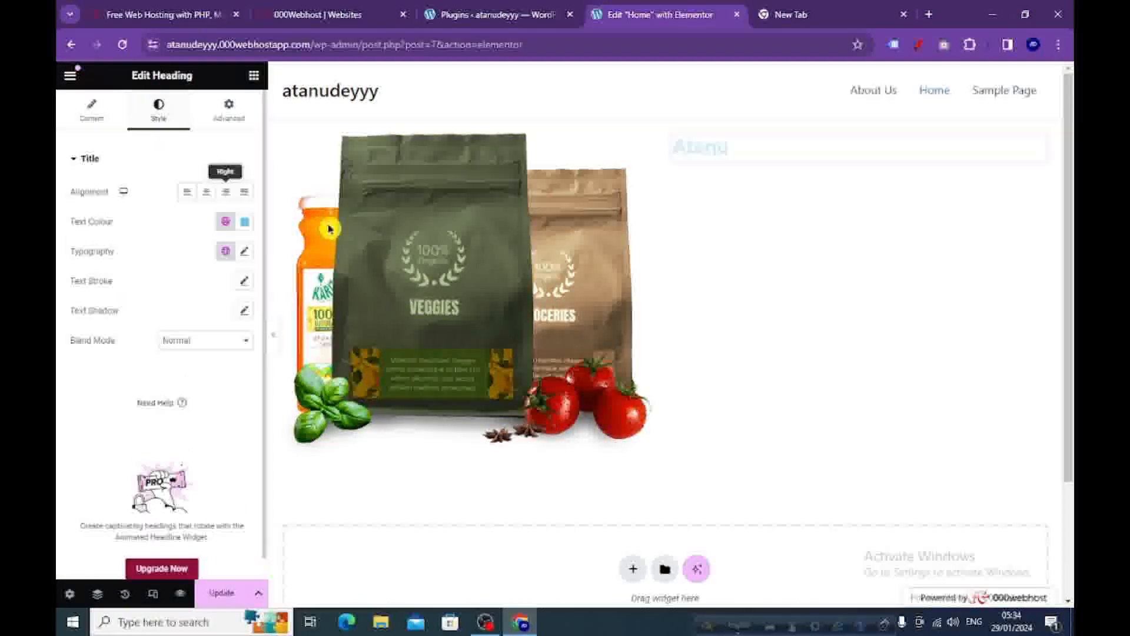
{"action": "left_click", "coordinate": [243, 222]}
{"action": "left_click_drag", "start_coordinate": [247, 295], "coordinate": [260, 327]}
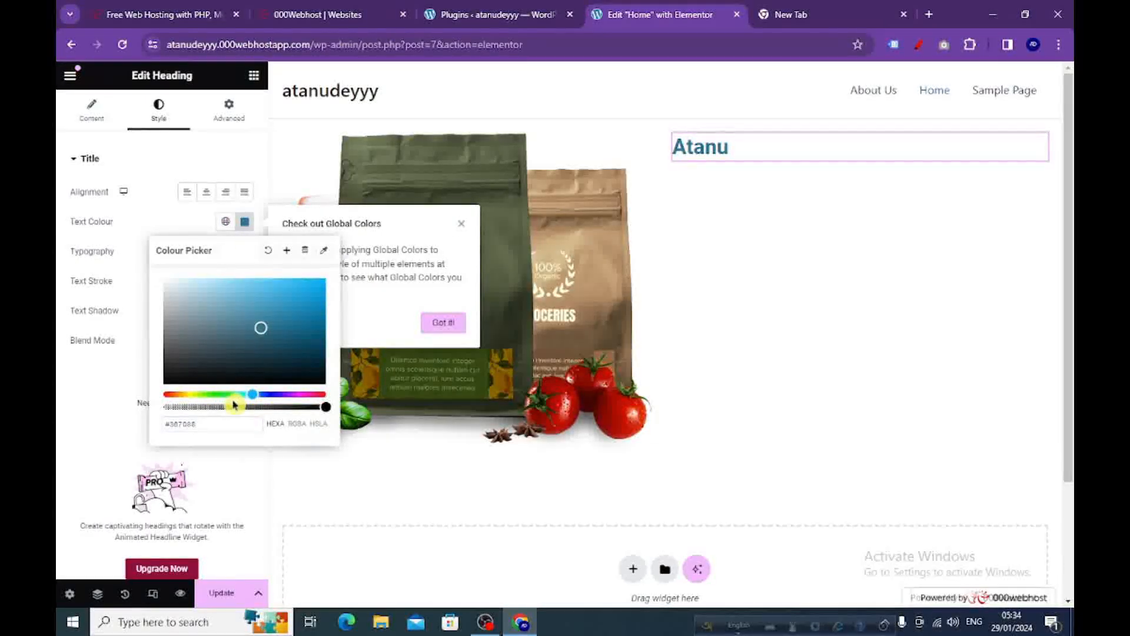
{"action": "left_click_drag", "start_coordinate": [254, 394], "coordinate": [201, 394]}
{"action": "left_click_drag", "start_coordinate": [300, 319], "coordinate": [339, 287]}
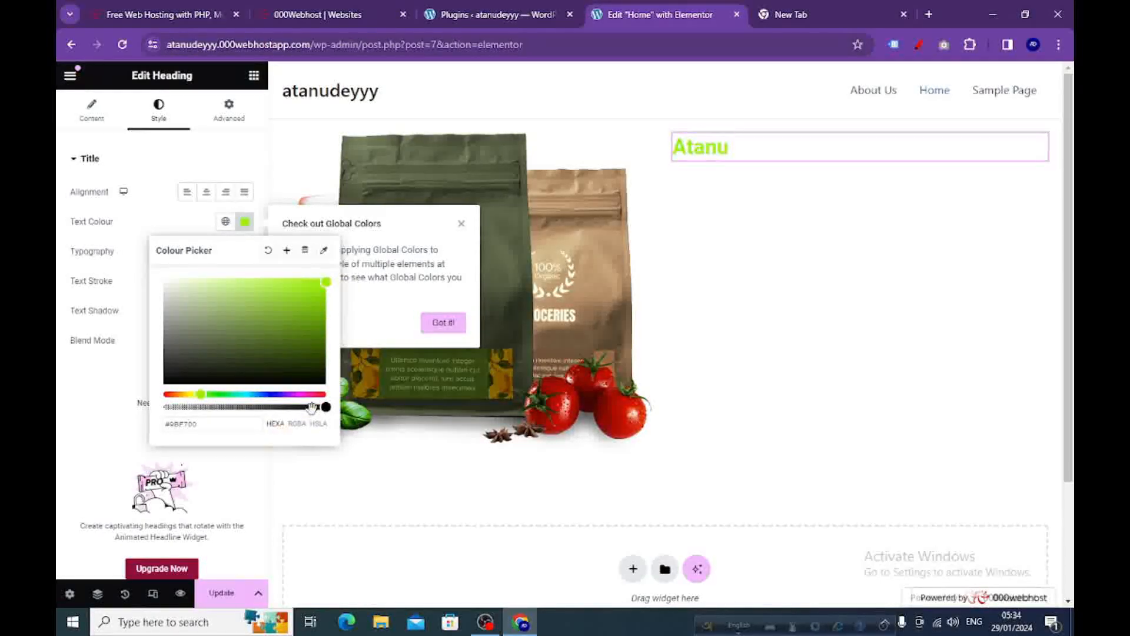
{"action": "left_click_drag", "start_coordinate": [201, 394], "coordinate": [294, 394]}
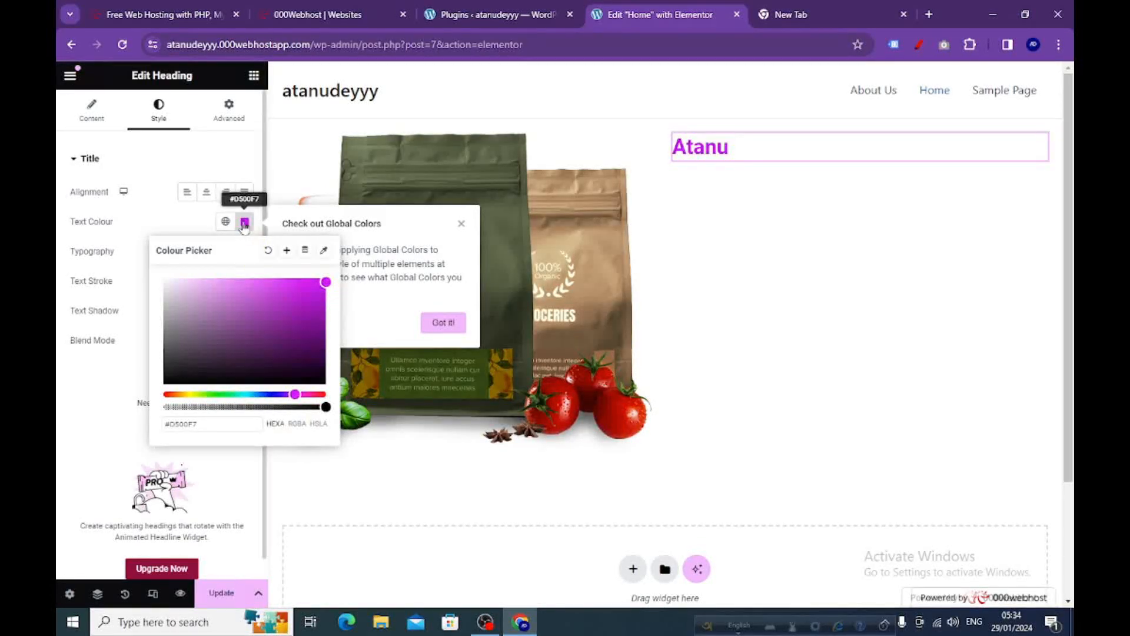
{"action": "left_click", "coordinate": [244, 223]}
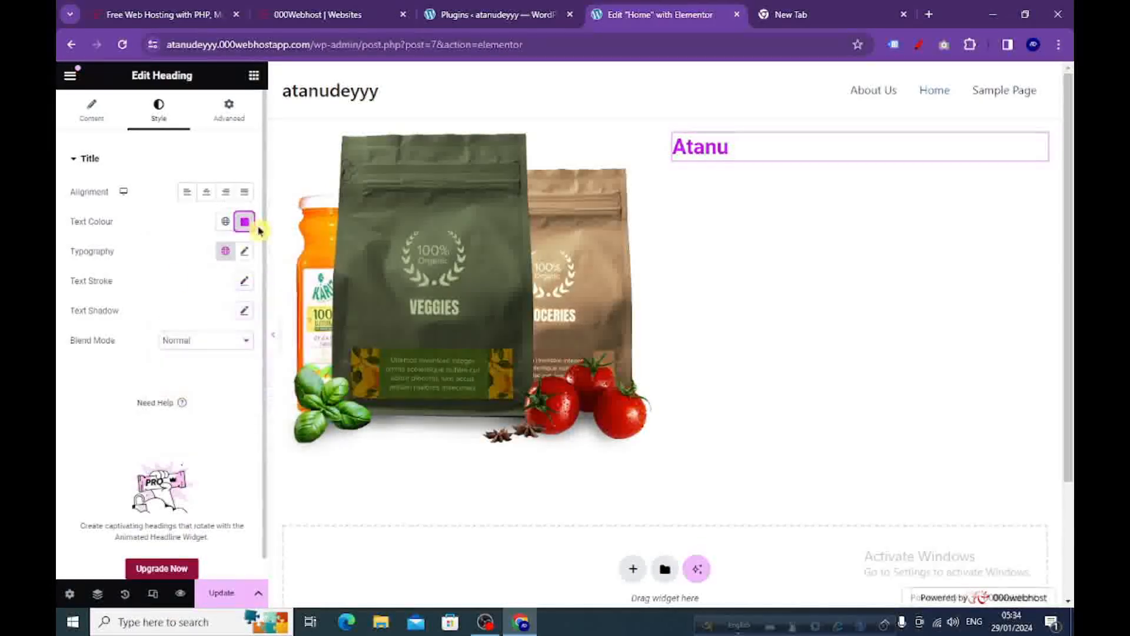
Add a Button widget below the heading and set its text to Book Now.
{"action": "left_click", "coordinate": [254, 76]}
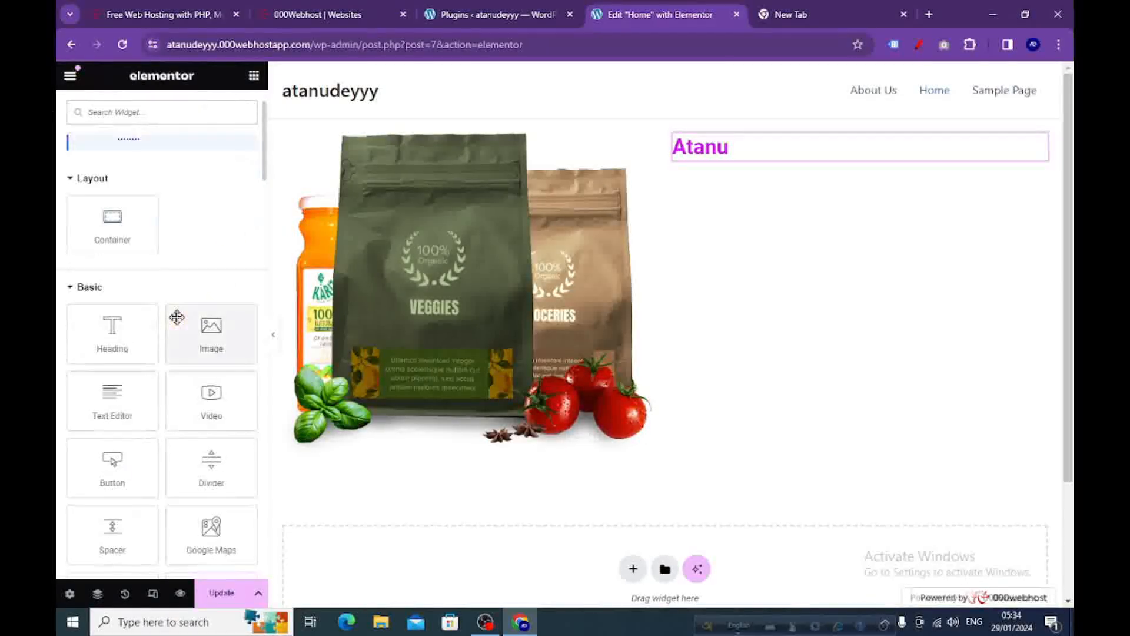
{"action": "left_click_drag", "start_coordinate": [106, 478], "coordinate": [712, 207]}
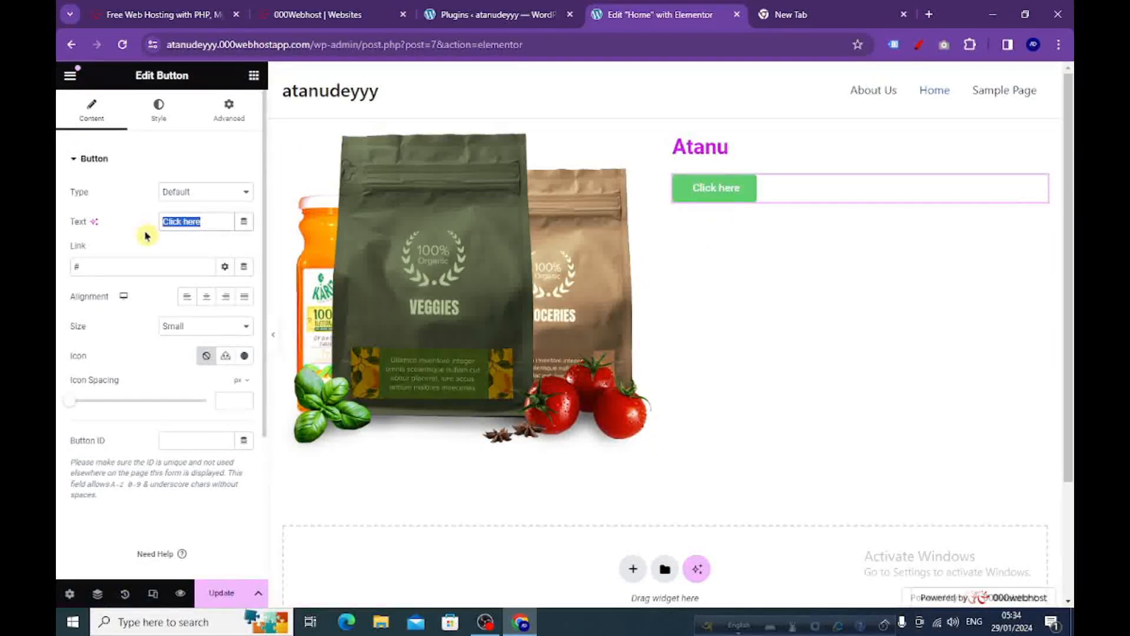
{"action": "type", "text": "B"}
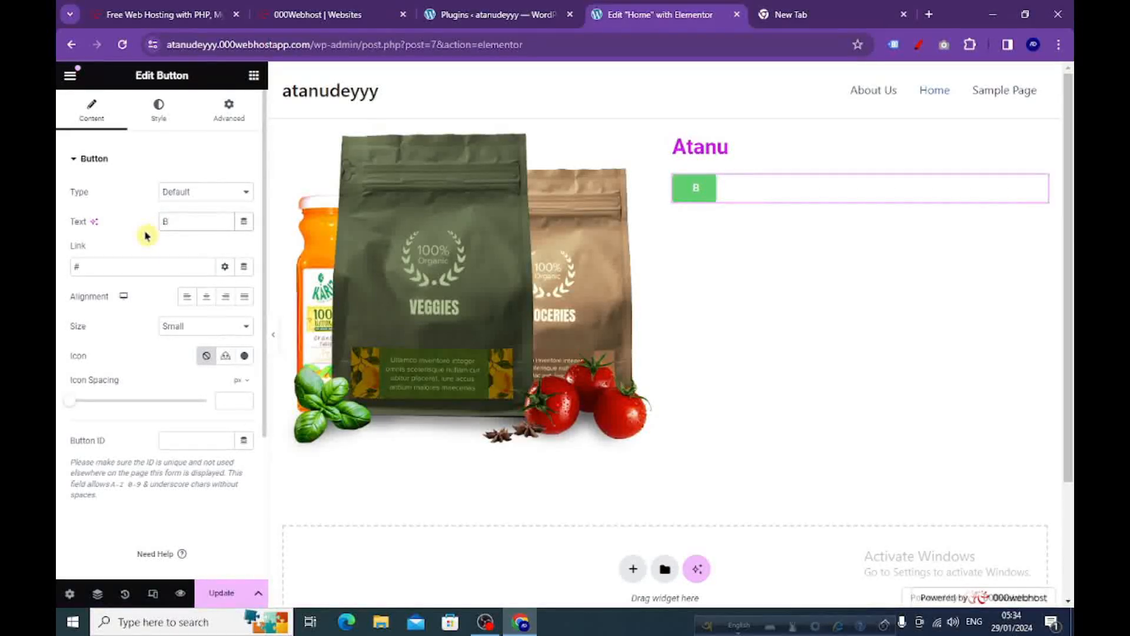
{"action": "type", "text": "ook Now"}
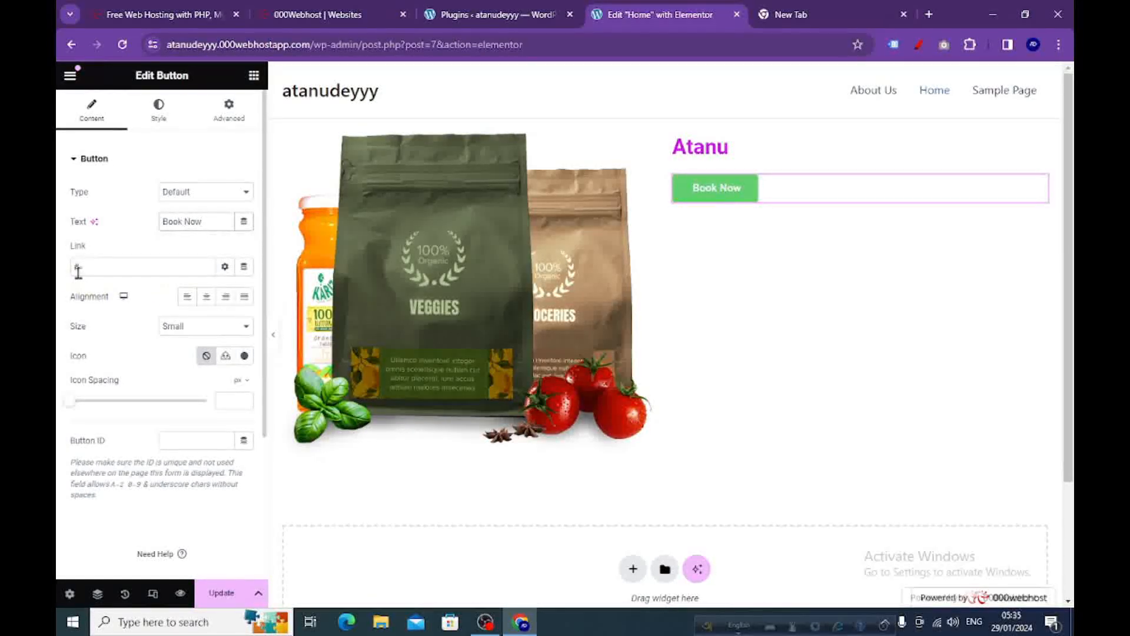
Centre the Book Now button in its column and set its size to Medium.
{"action": "left_click", "coordinate": [186, 301]}
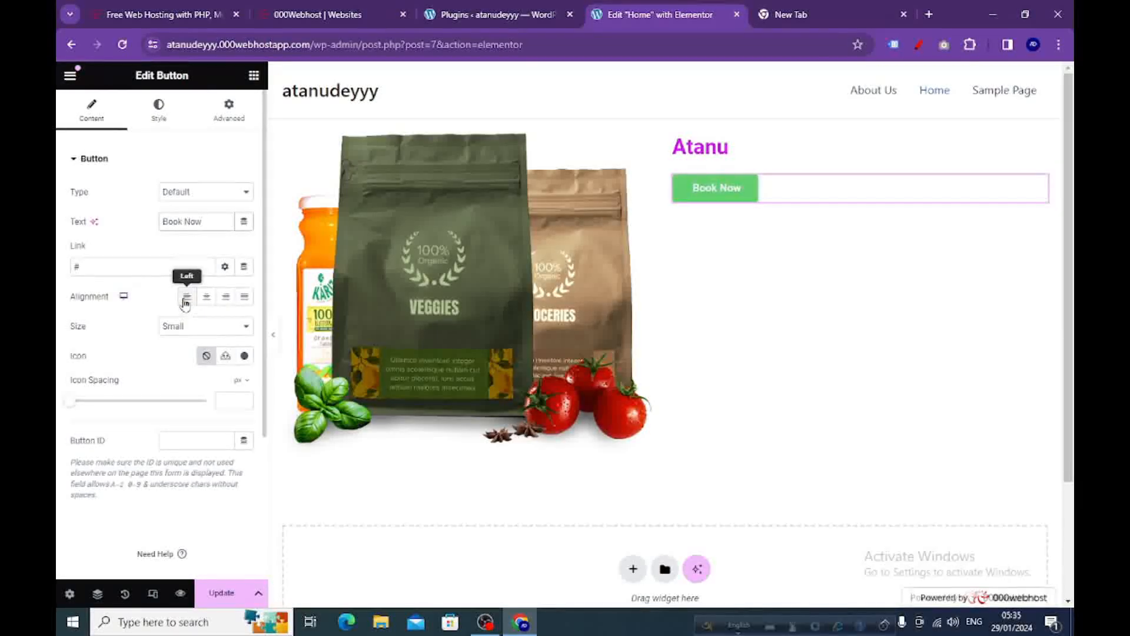
{"action": "left_click", "coordinate": [230, 302]}
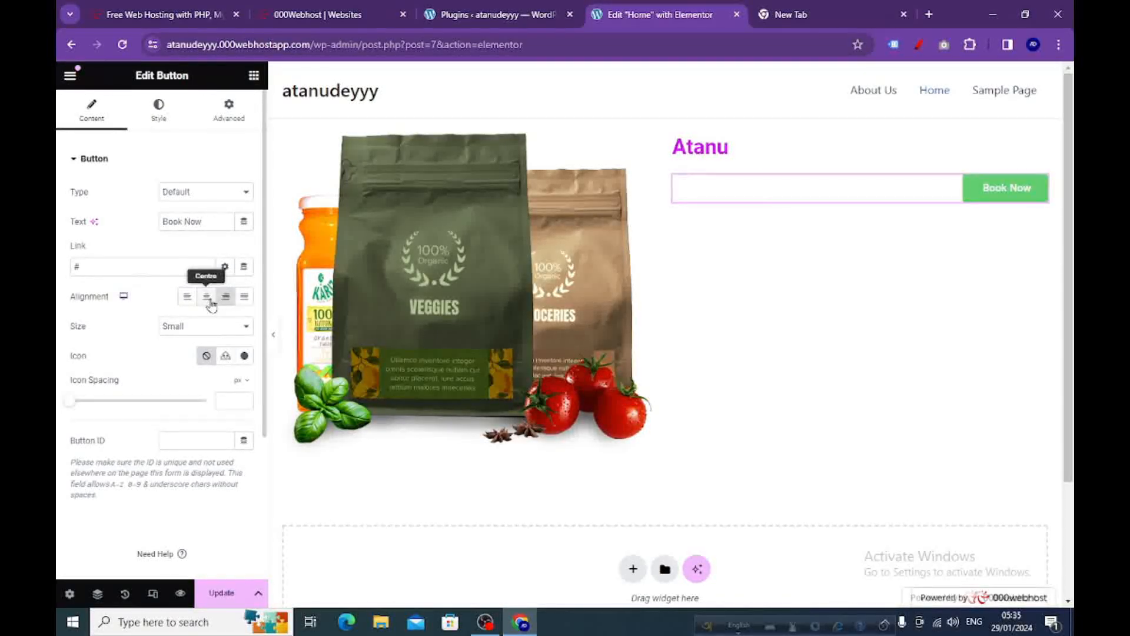
{"action": "left_click", "coordinate": [208, 300]}
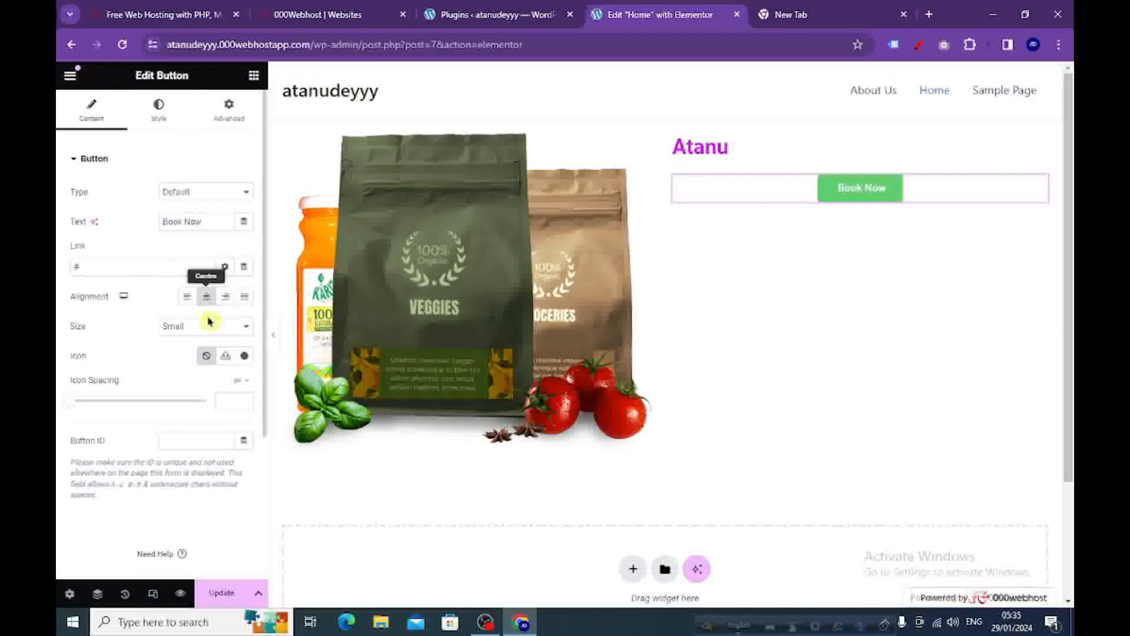
{"action": "left_click", "coordinate": [247, 331]}
{"action": "left_click", "coordinate": [195, 364]}
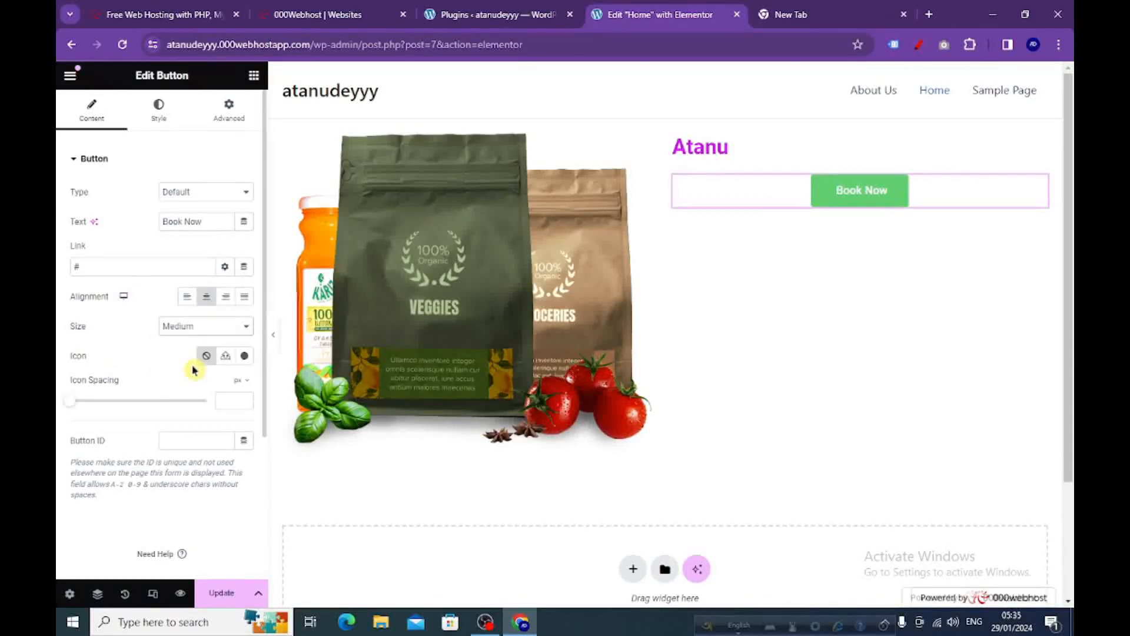
Change the Book Now button's background colour to a bright red.
{"action": "left_click", "coordinate": [159, 117]}
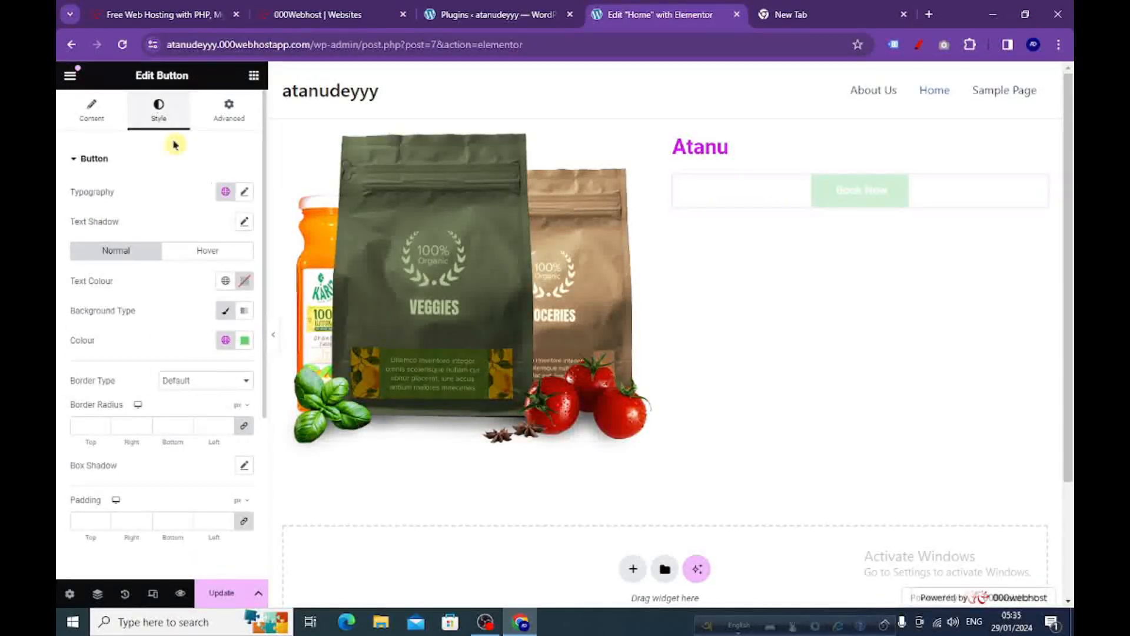
{"action": "left_click", "coordinate": [246, 341]}
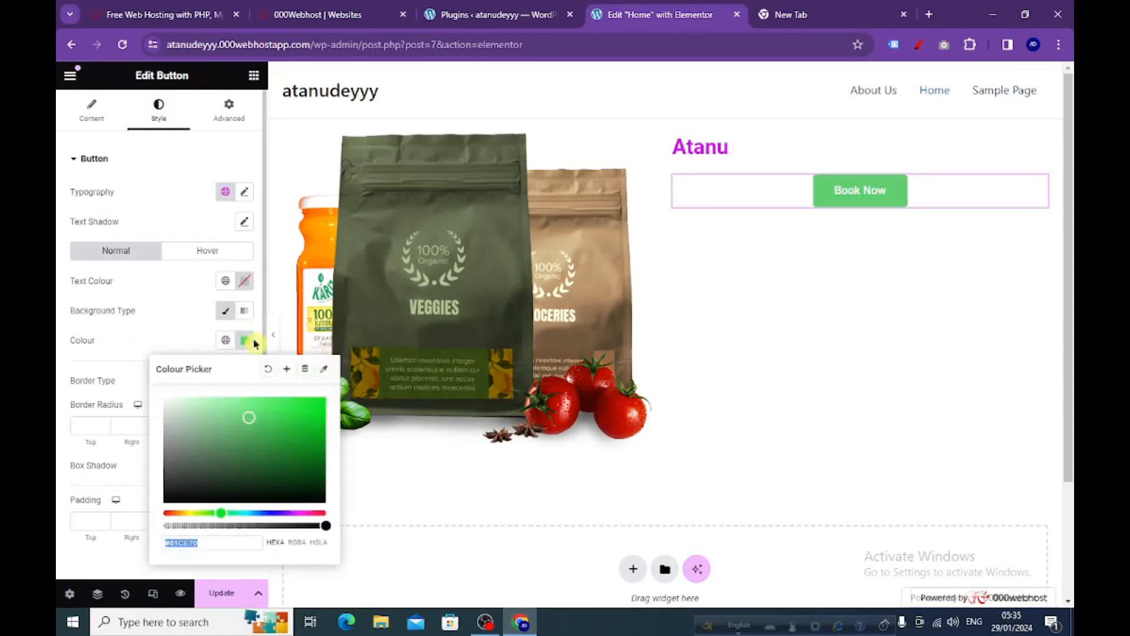
{"action": "left_click_drag", "start_coordinate": [222, 515], "coordinate": [169, 517]}
{"action": "left_click_drag", "start_coordinate": [250, 419], "coordinate": [322, 405]}
{"action": "left_click", "coordinate": [244, 341]}
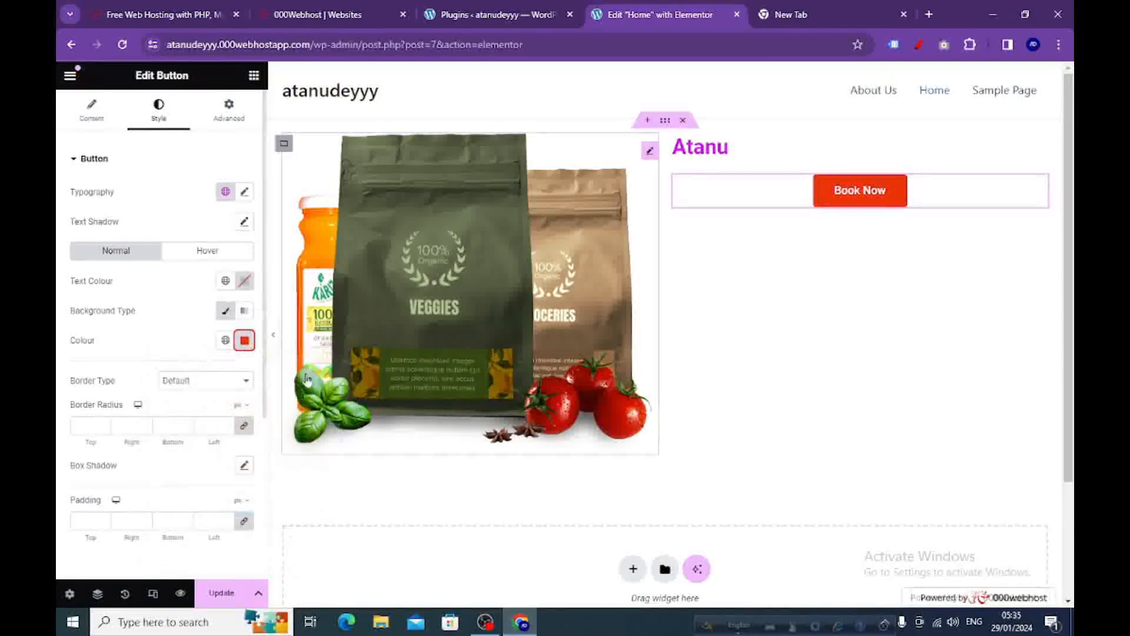
Add a Video widget below the Book Now button, keep its placeholder YouTube link, and return to the widget list.
{"action": "left_click", "coordinate": [255, 80]}
{"action": "scroll", "coordinate": [153, 383], "scroll_direction": "down", "scroll_amount": 2}
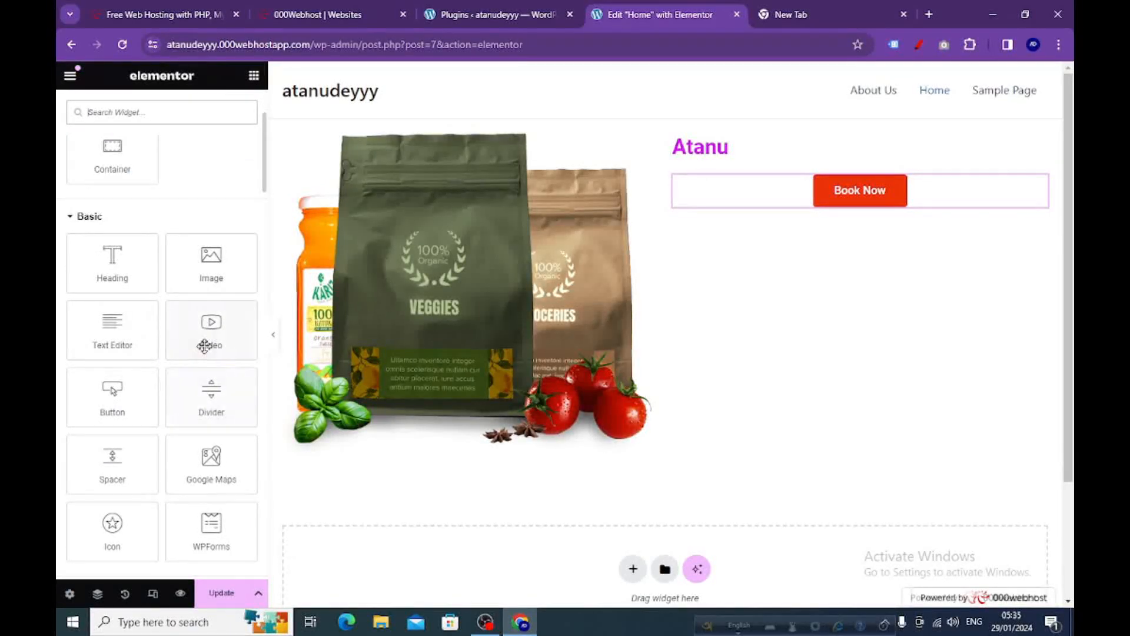
{"action": "left_click_drag", "start_coordinate": [205, 340], "coordinate": [771, 212]}
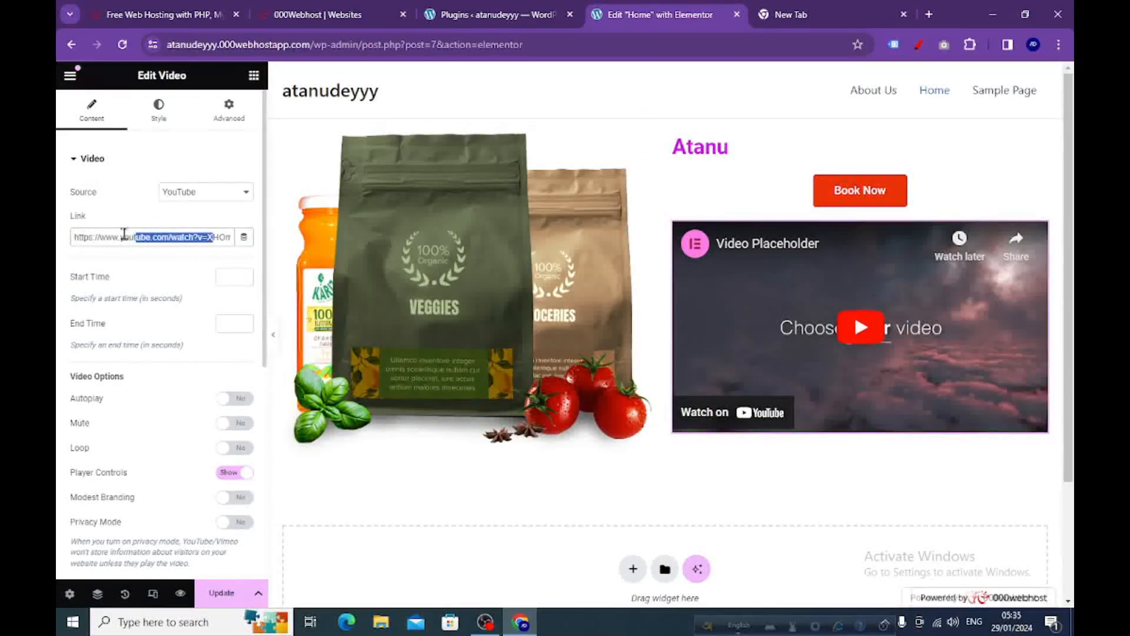
{"action": "left_click_drag", "start_coordinate": [125, 234], "coordinate": [65, 238]}
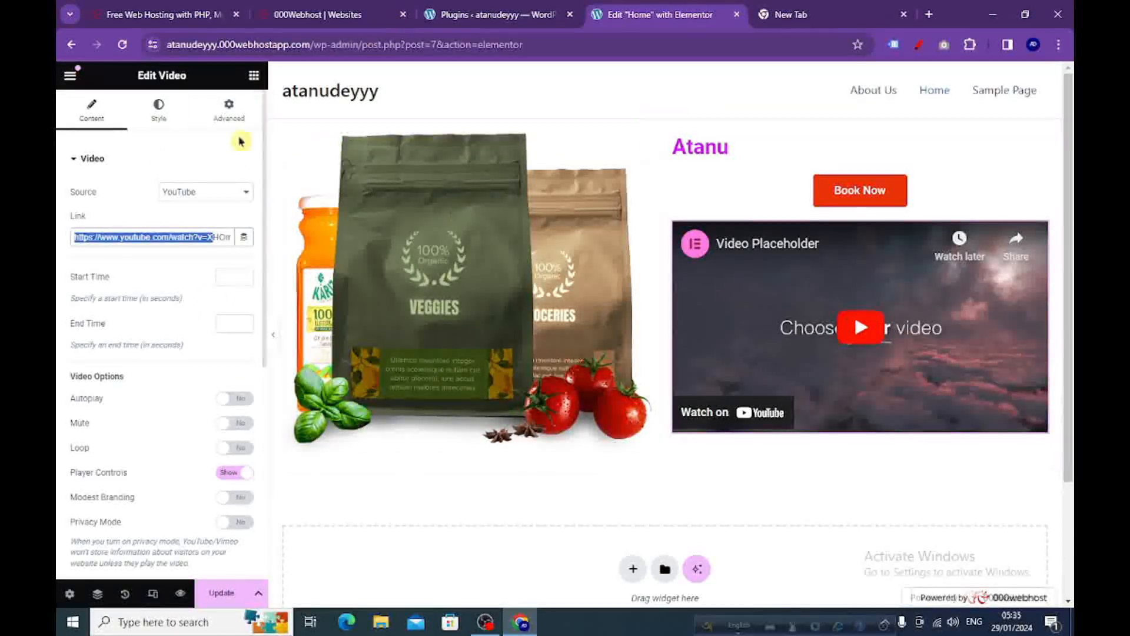
{"action": "left_click", "coordinate": [253, 75]}
{"action": "scroll", "coordinate": [206, 312], "scroll_direction": "down", "scroll_amount": 3}
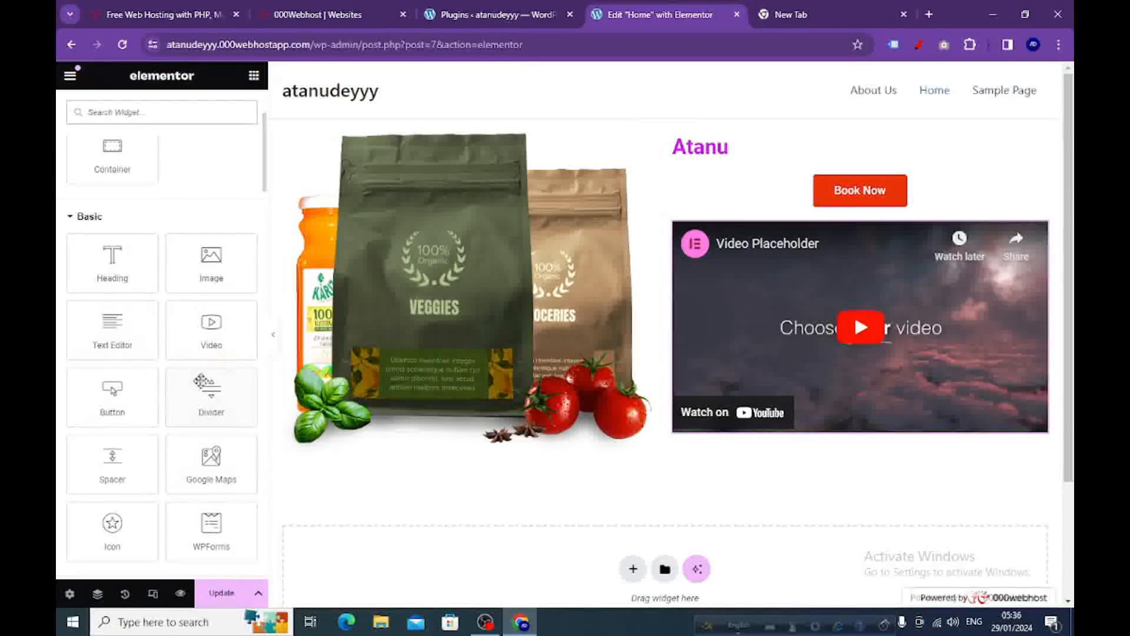
Load the existing organic products WordPress site in the empty browser tab as a design reference.
{"action": "left_click", "coordinate": [795, 16]}
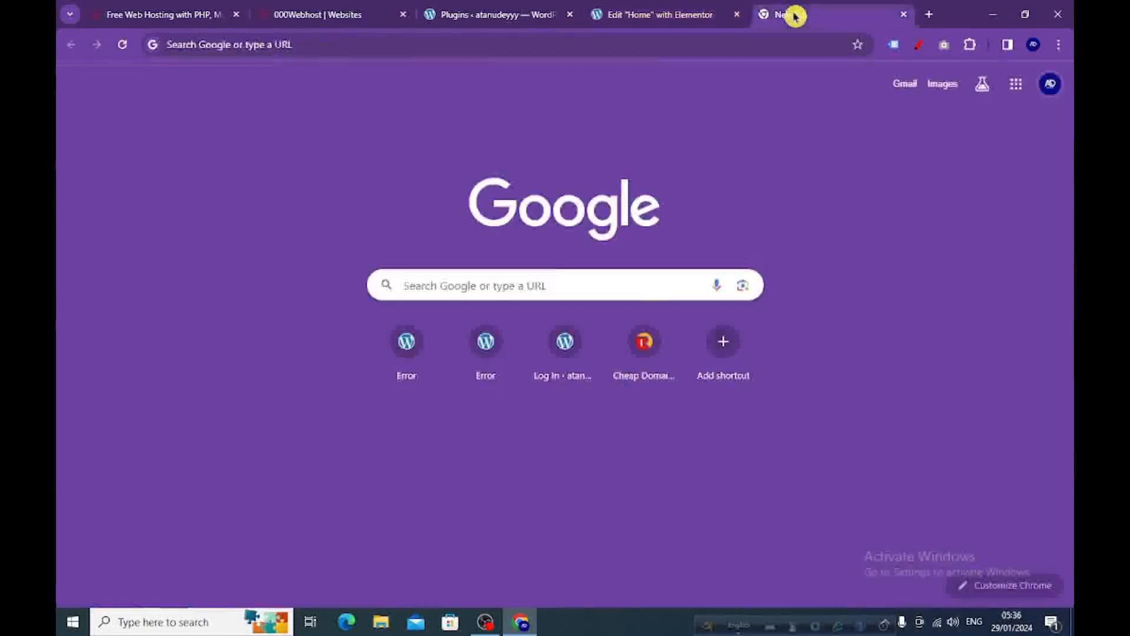
{"action": "left_click", "coordinate": [495, 44]}
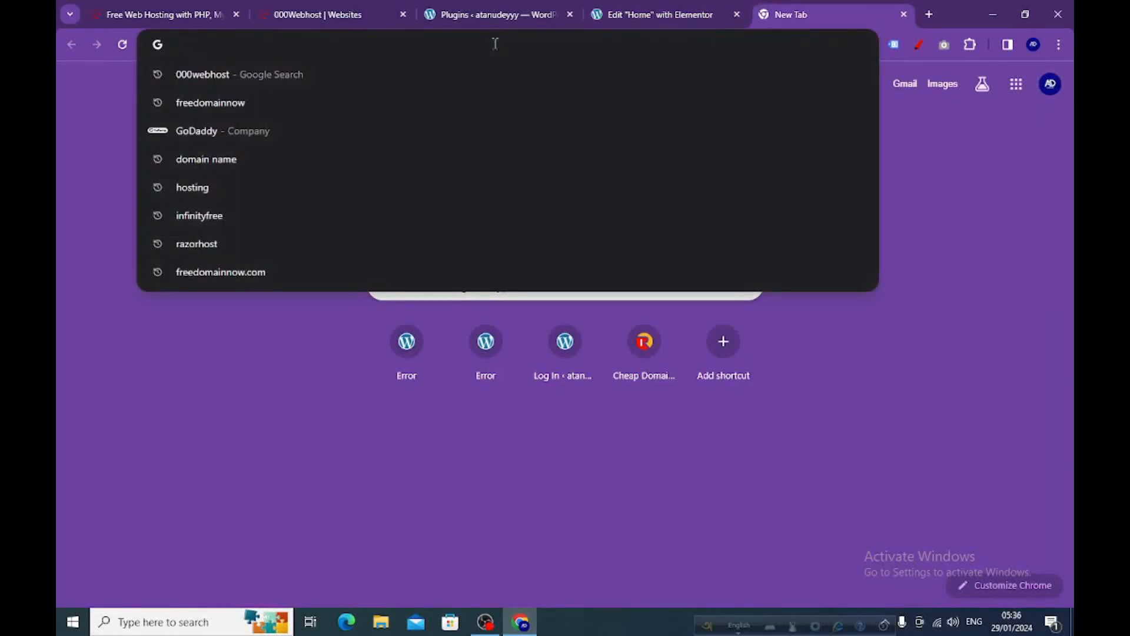
{"action": "type", "text": "a"}
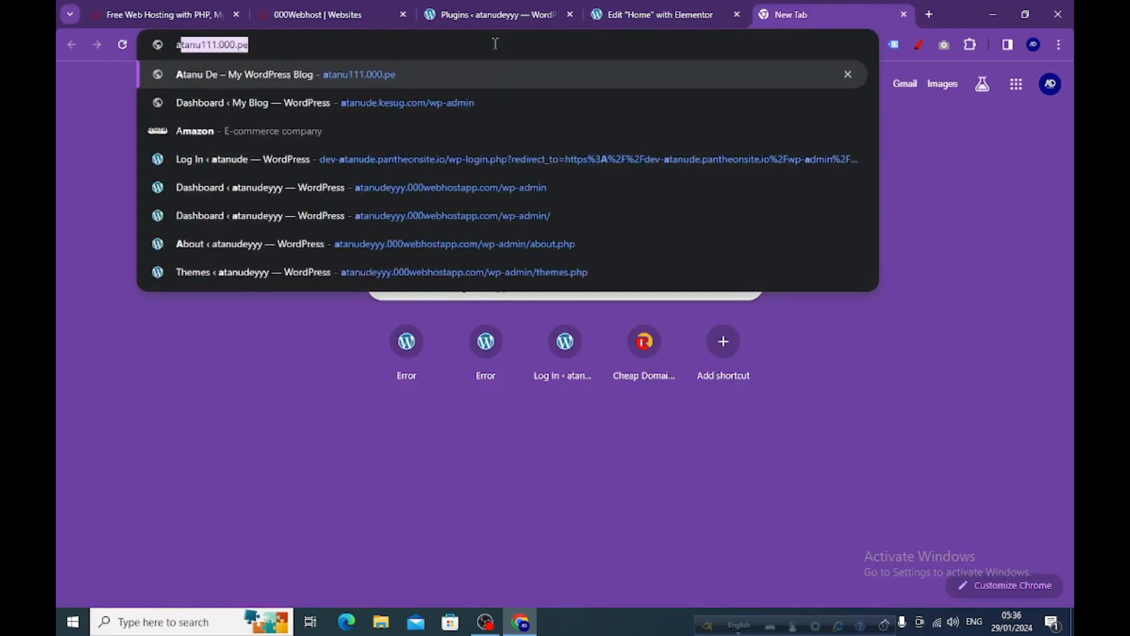
{"action": "key", "text": "Return"}
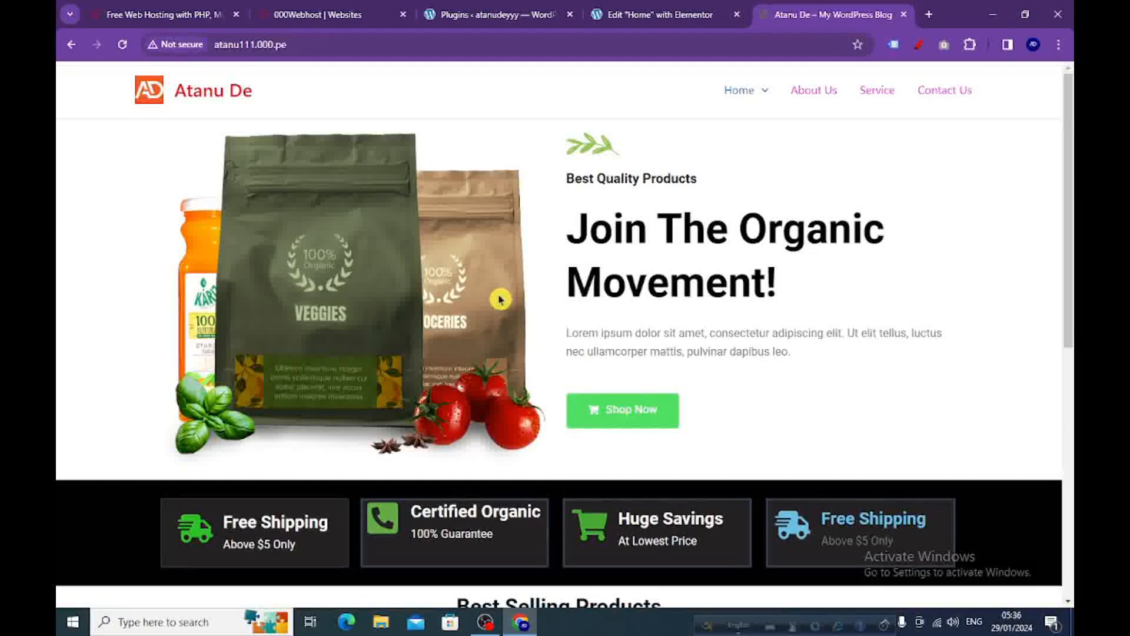
Delete the Home page's existing container in the Elementor editor and add a new container with two equal columns.
{"action": "left_click", "coordinate": [636, 15]}
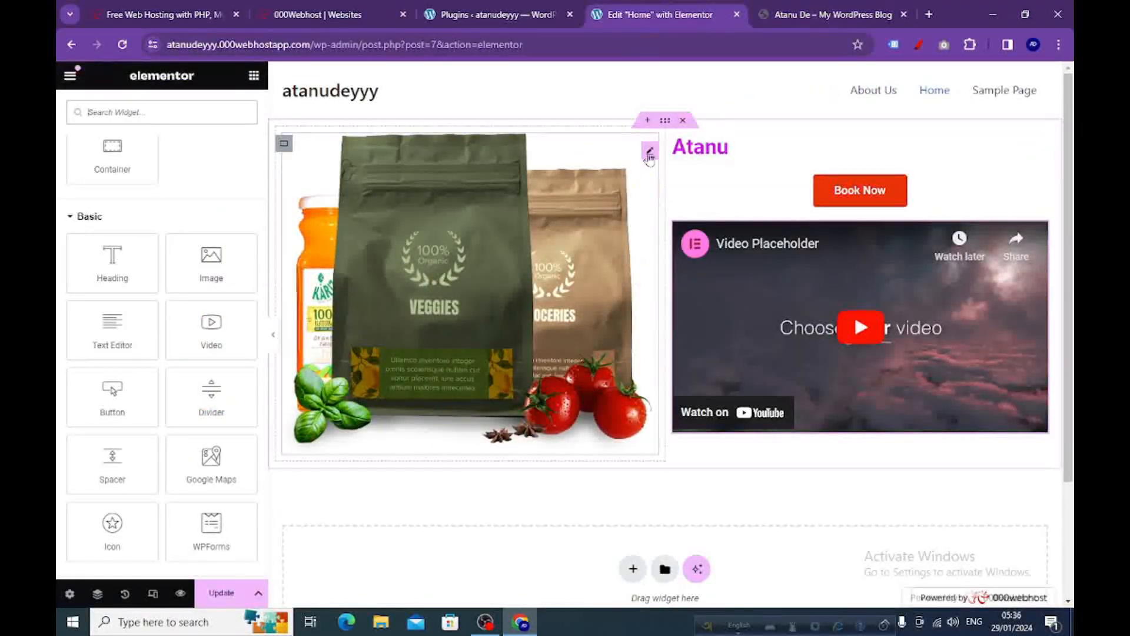
{"action": "left_click", "coordinate": [683, 120]}
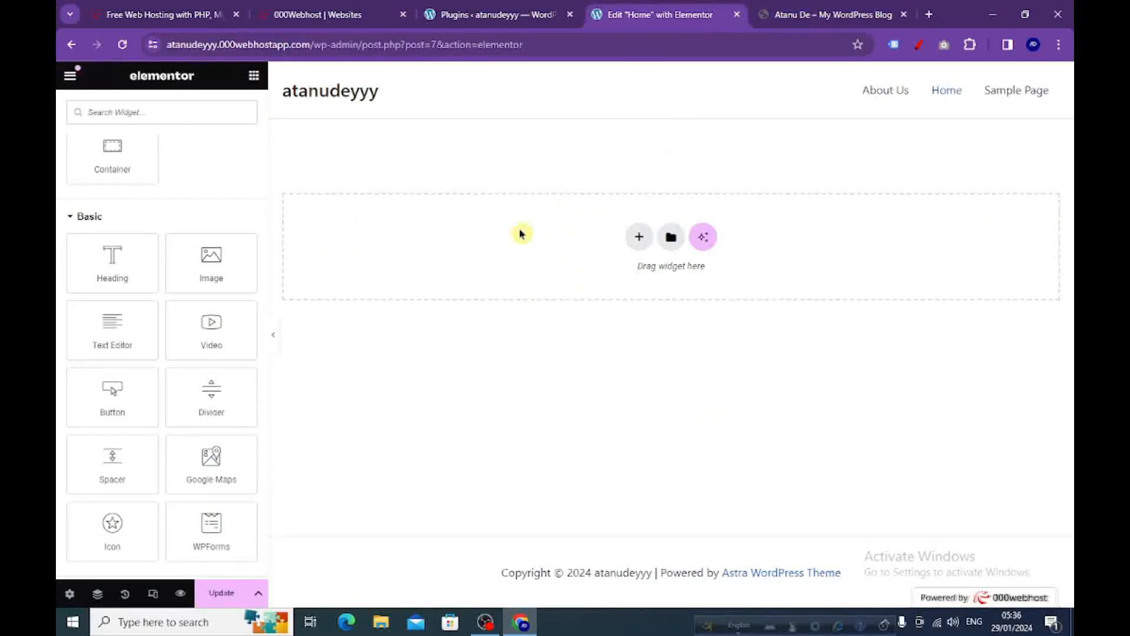
{"action": "left_click", "coordinate": [638, 238]}
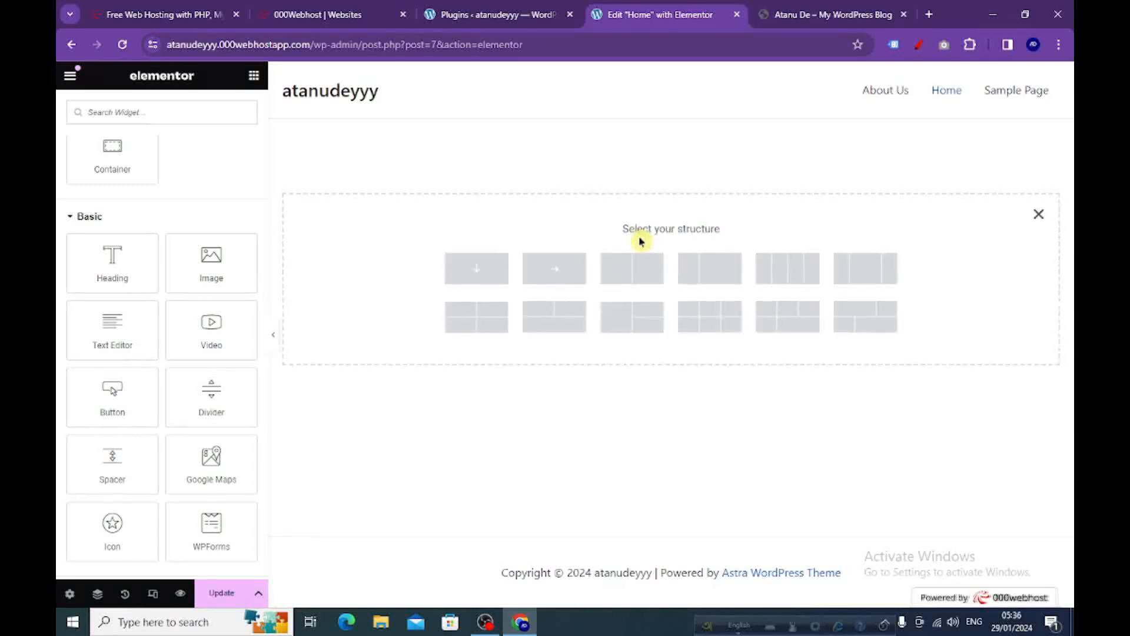
{"action": "left_click", "coordinate": [630, 279]}
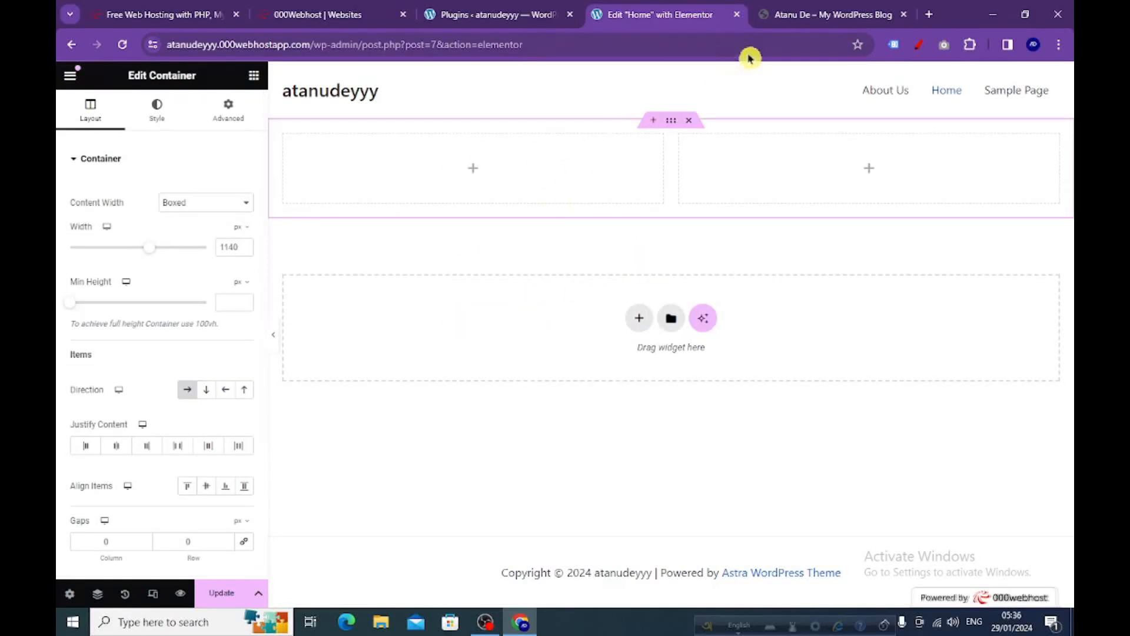
Add an Image widget to the first column and fill it with organic-products-hero-1.png from the media library, following the reference site.
{"action": "left_click", "coordinate": [795, 13]}
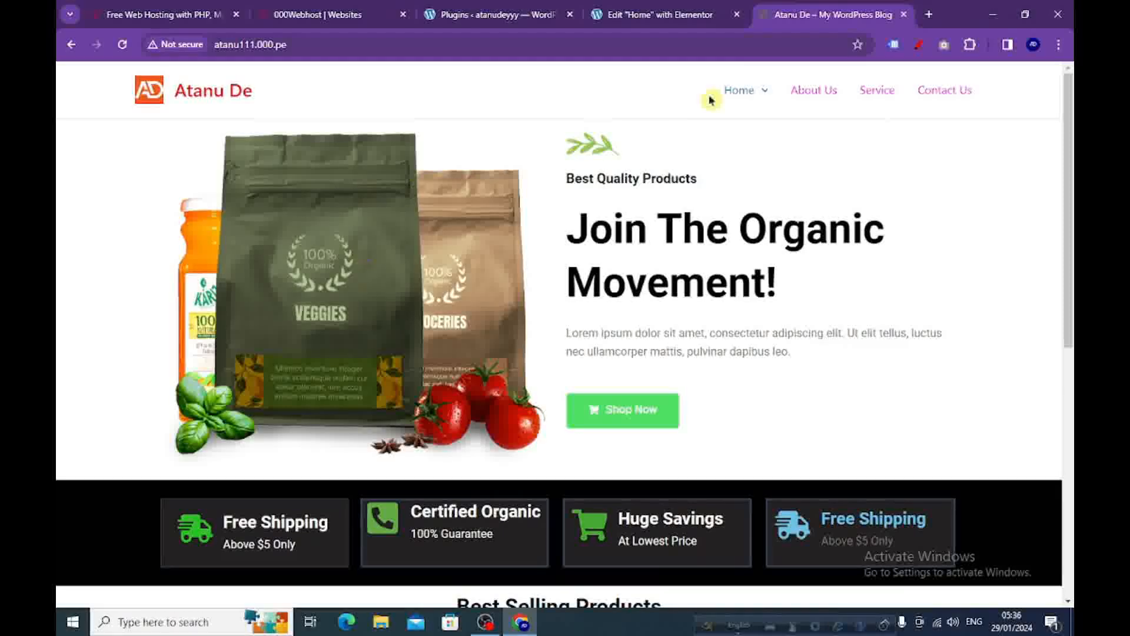
{"action": "left_click", "coordinate": [674, 18]}
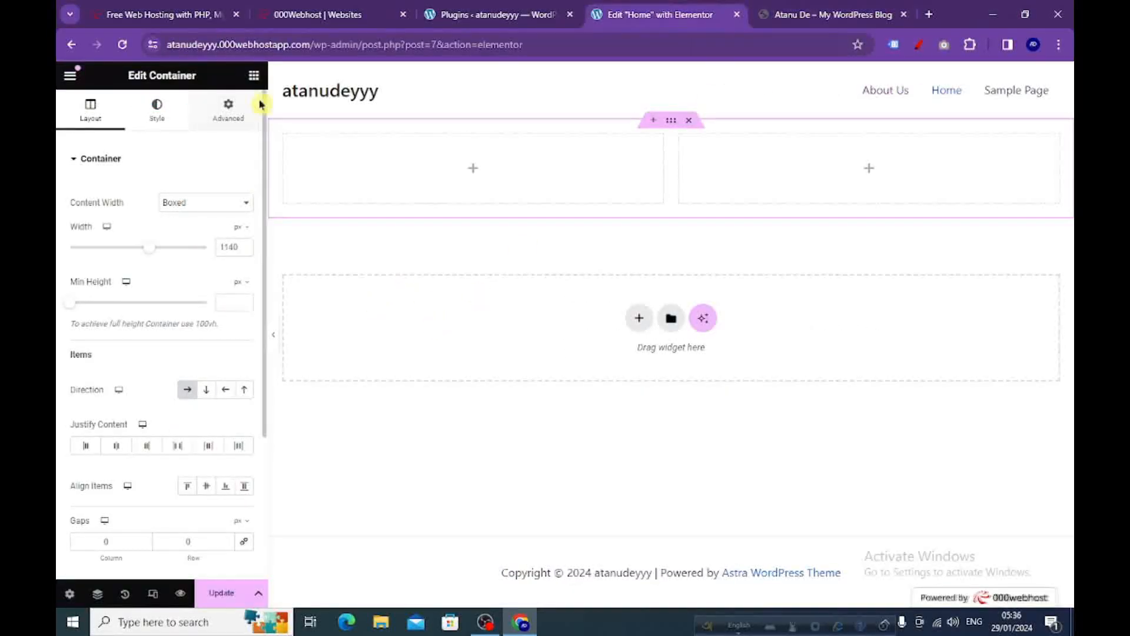
{"action": "left_click", "coordinate": [253, 77]}
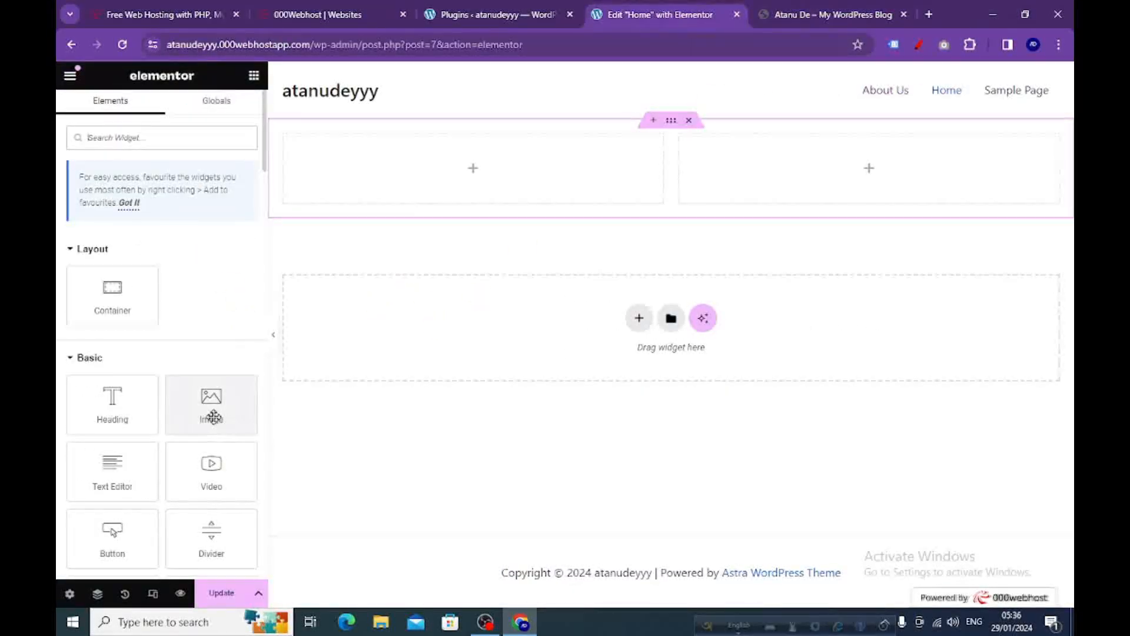
{"action": "left_click_drag", "start_coordinate": [216, 415], "coordinate": [466, 184]}
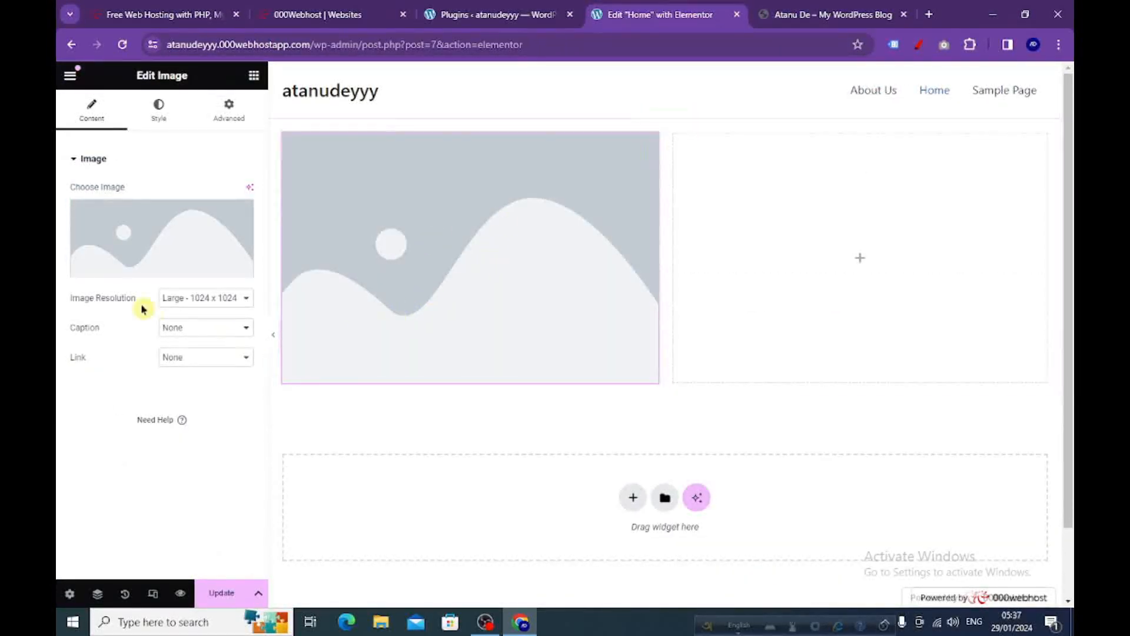
{"action": "left_click", "coordinate": [158, 269]}
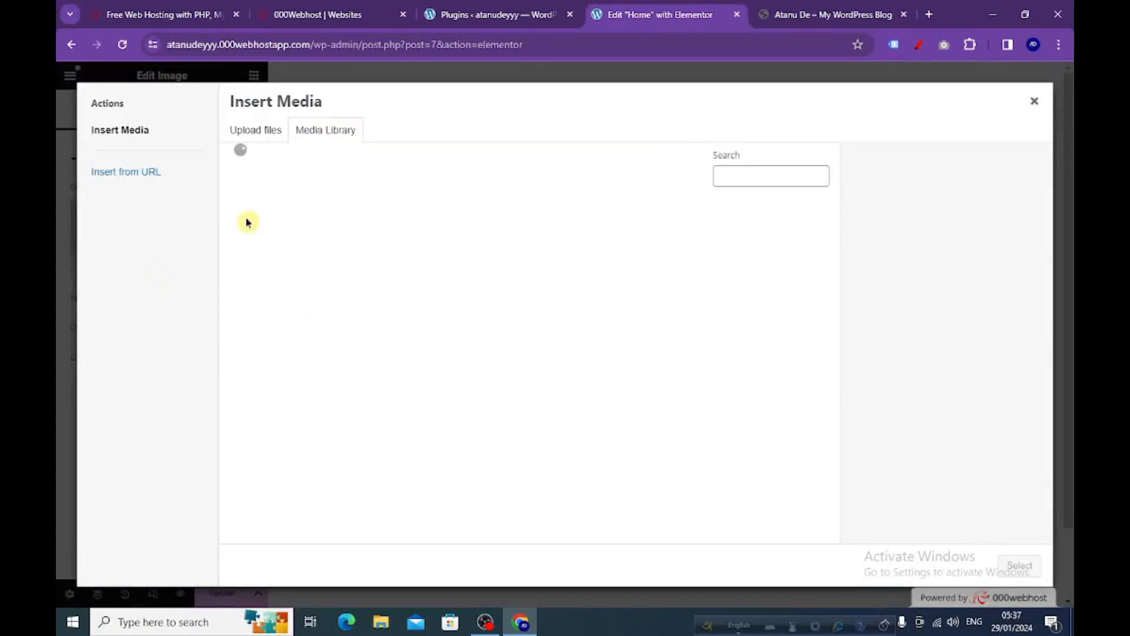
{"action": "left_click", "coordinate": [287, 257]}
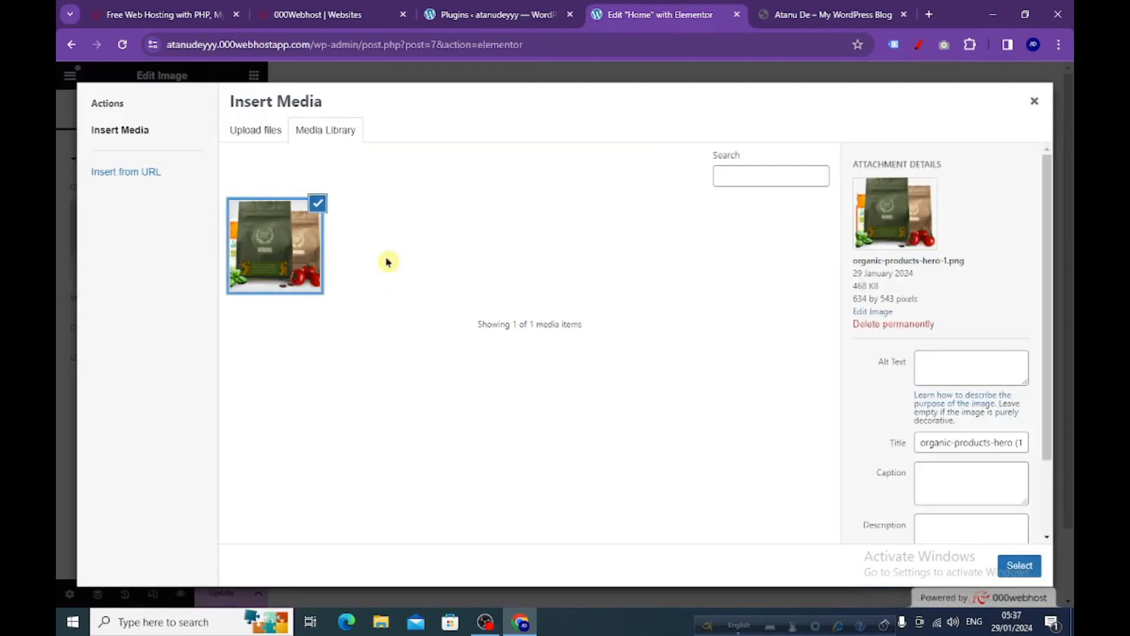
{"action": "left_click", "coordinate": [1018, 566]}
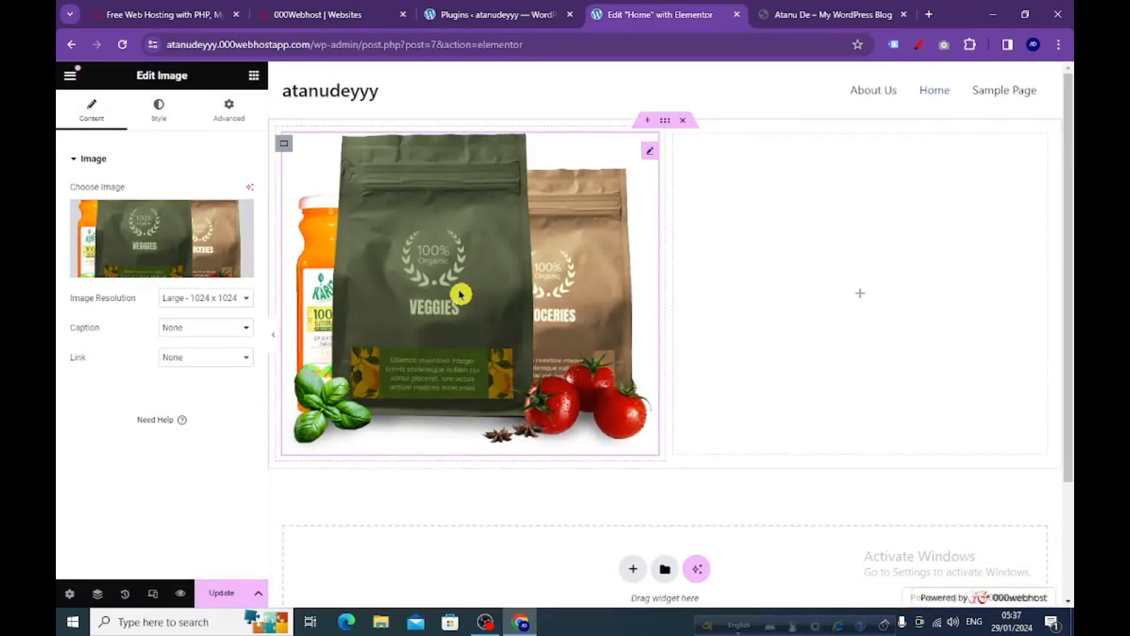
Check the reference site's hero section and add an Image widget to the empty second column.
{"action": "left_click", "coordinate": [788, 15]}
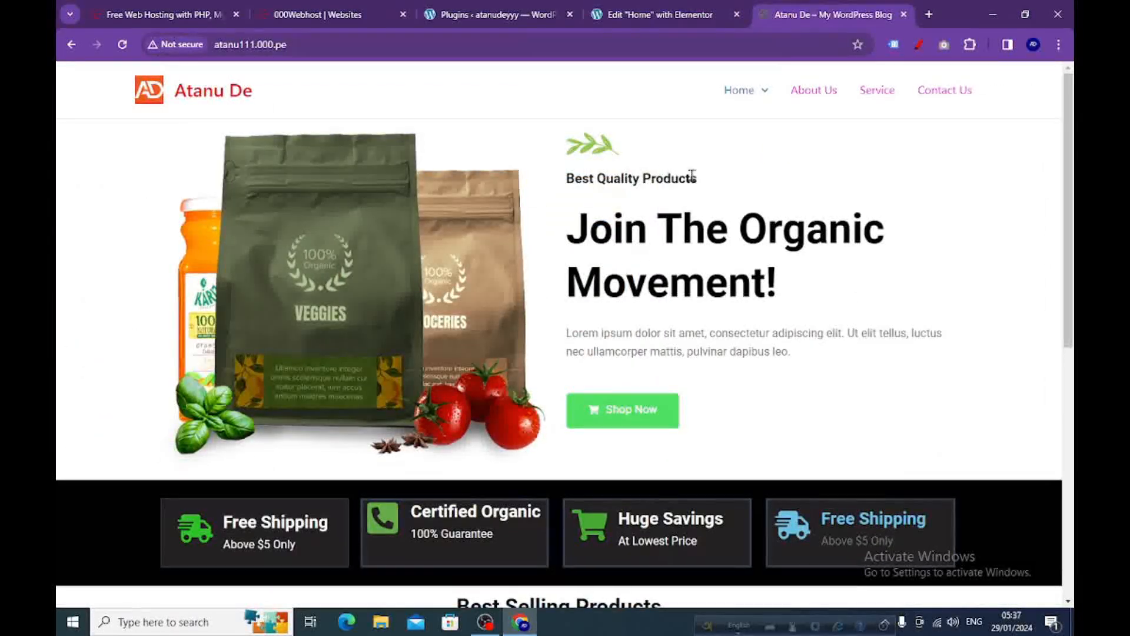
{"action": "left_click", "coordinate": [655, 14]}
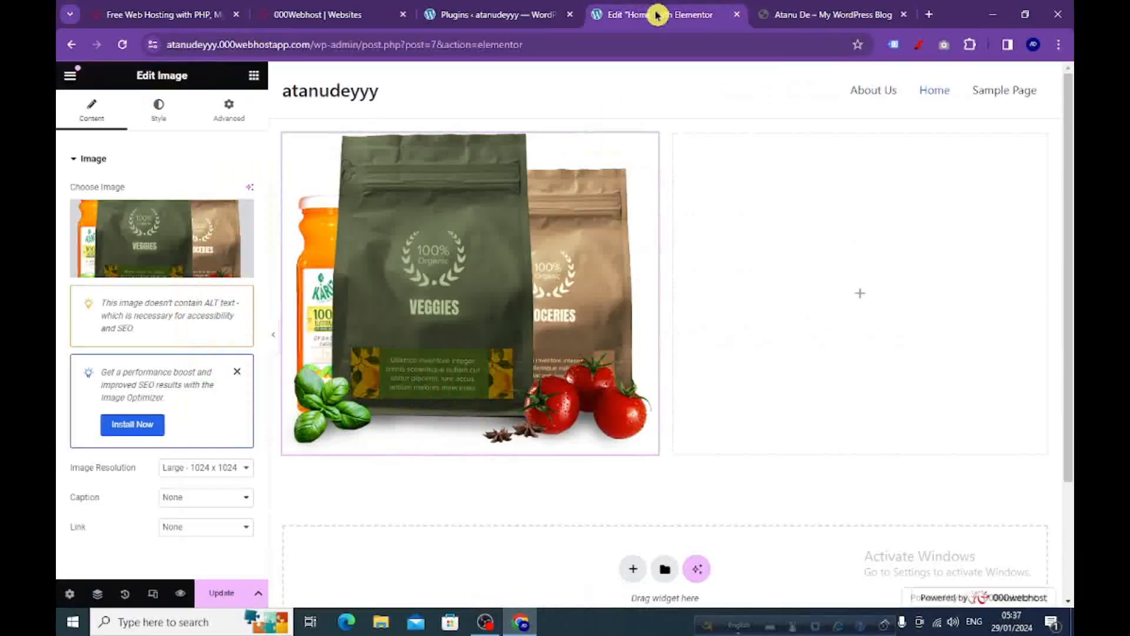
{"action": "left_click", "coordinate": [254, 75]}
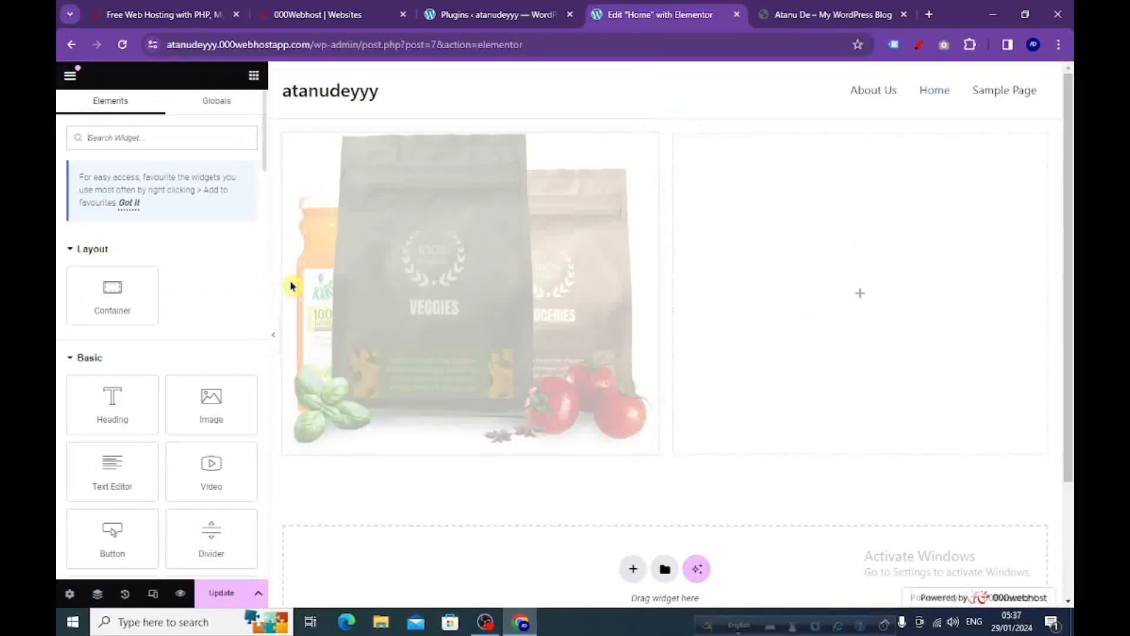
{"action": "left_click_drag", "start_coordinate": [214, 412], "coordinate": [820, 294]}
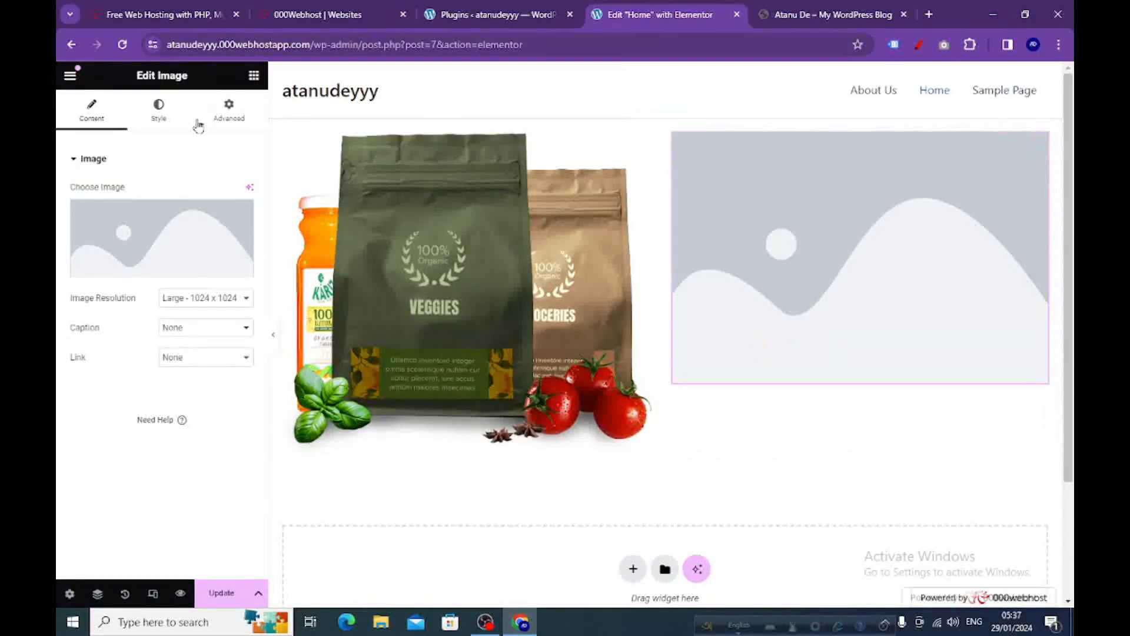
Upload logo-leaf-new (1) from the Downloads folder and insert it as the second column's image.
{"action": "mouse_move", "coordinate": [175, 266]}
{"action": "left_click", "coordinate": [152, 272]}
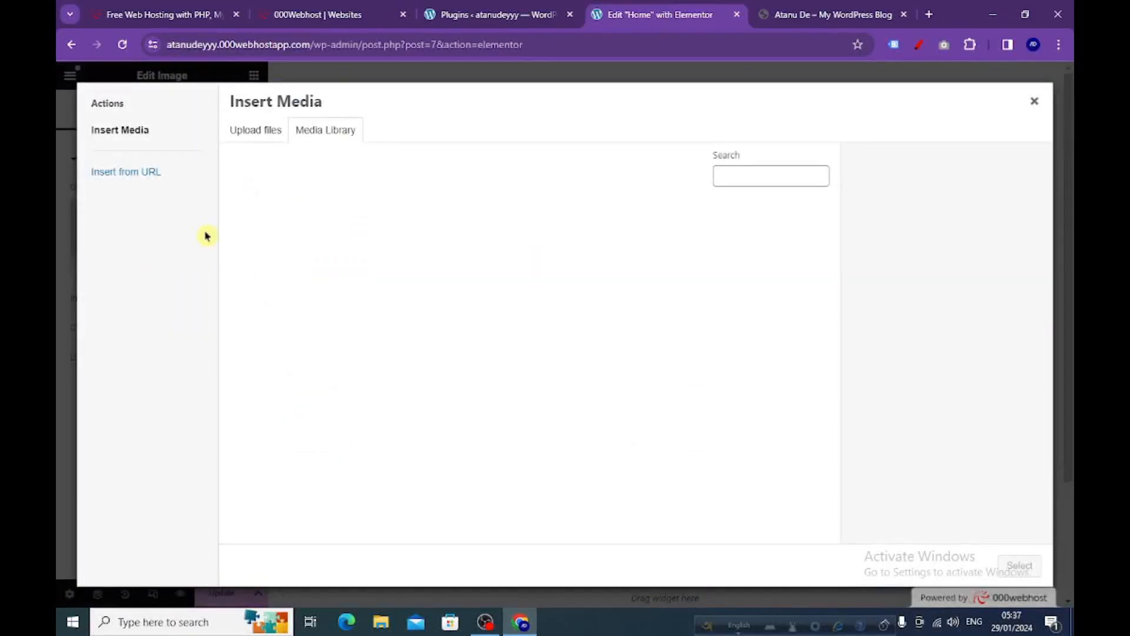
{"action": "left_click", "coordinate": [253, 130]}
{"action": "left_click", "coordinate": [648, 338]}
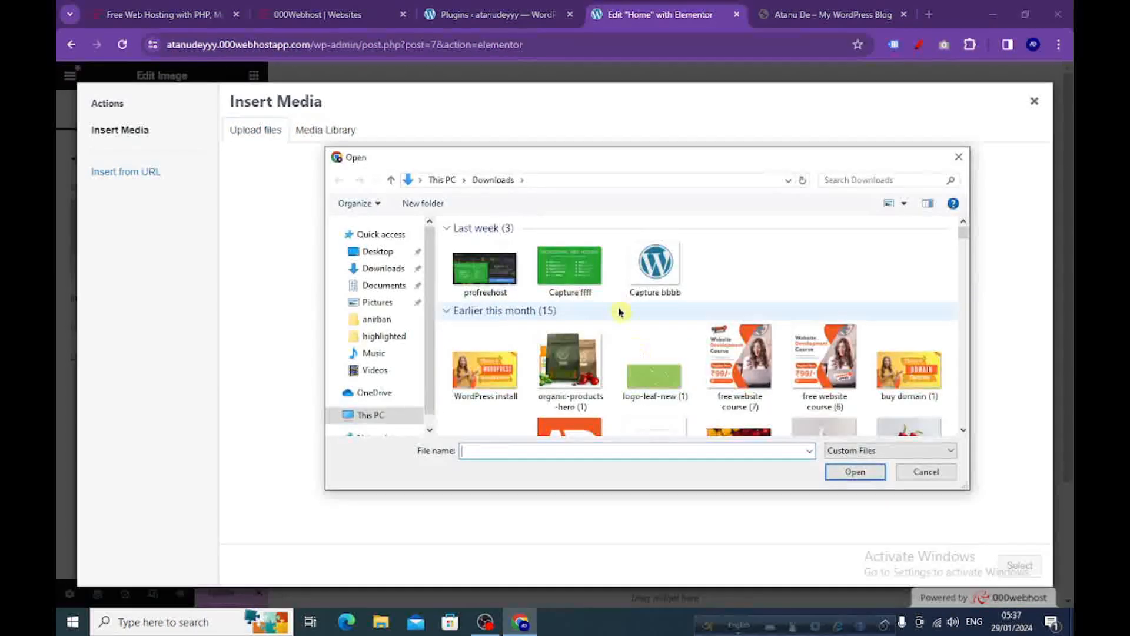
{"action": "left_click", "coordinate": [653, 374]}
{"action": "left_click", "coordinate": [843, 475]}
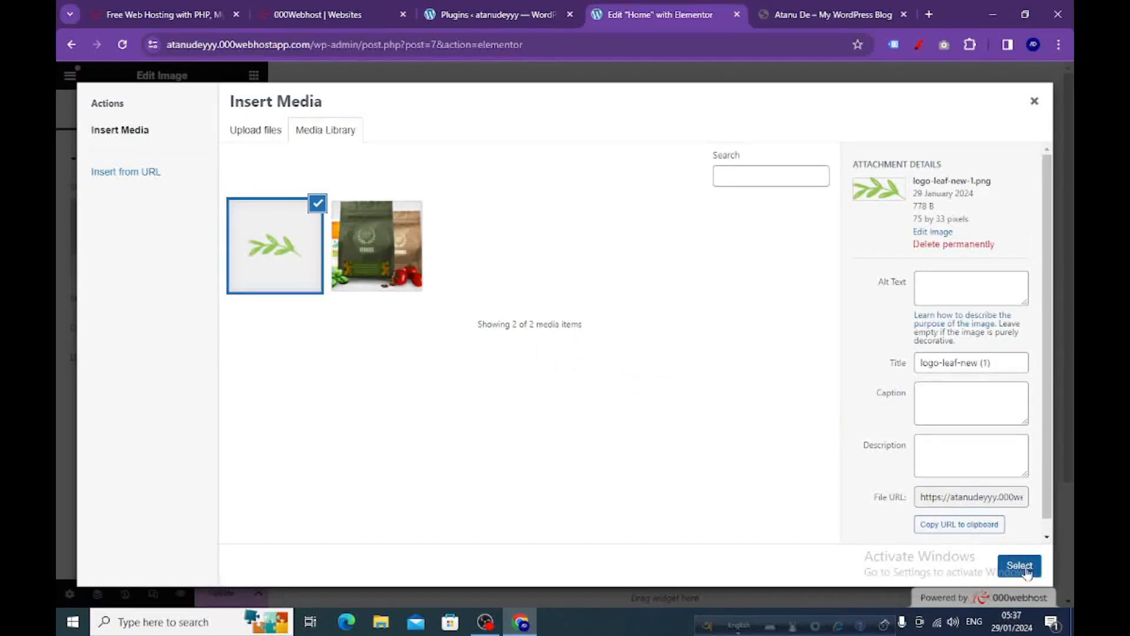
{"action": "left_click", "coordinate": [1019, 566]}
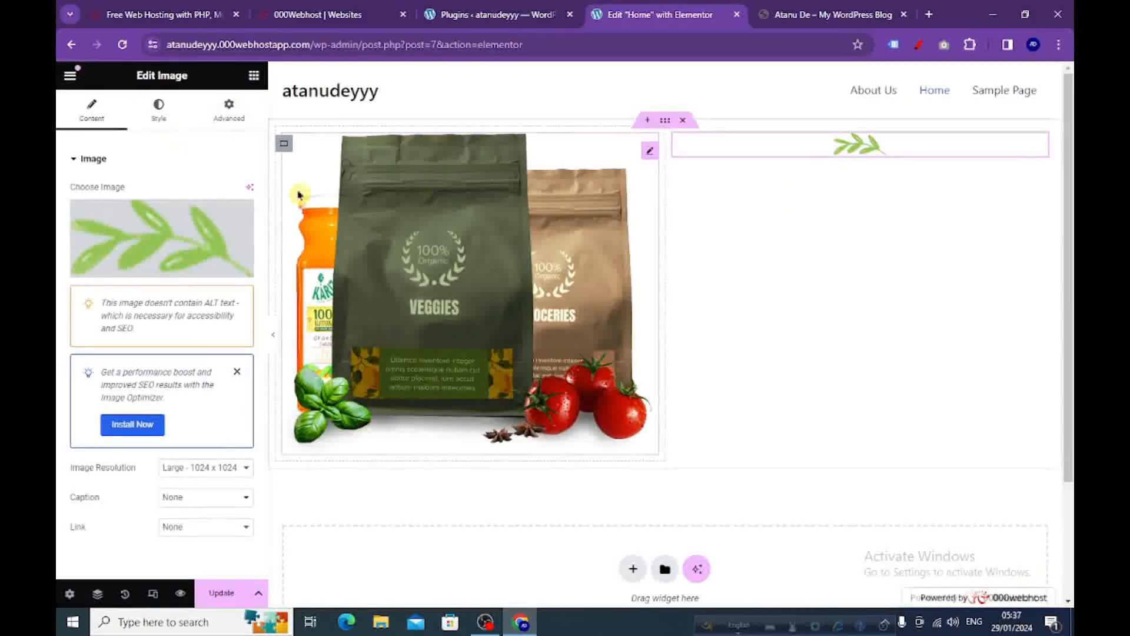
Copy the text "Best Quality Products" from the reference site and return to the Elementor editor.
{"action": "left_click", "coordinate": [254, 77]}
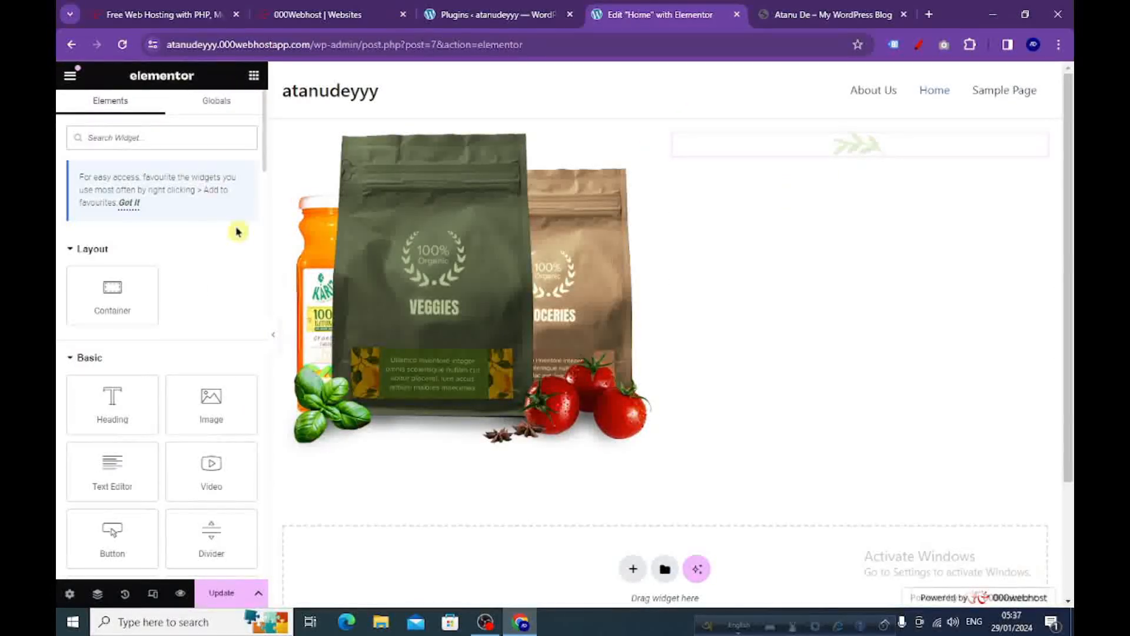
{"action": "left_click", "coordinate": [814, 14]}
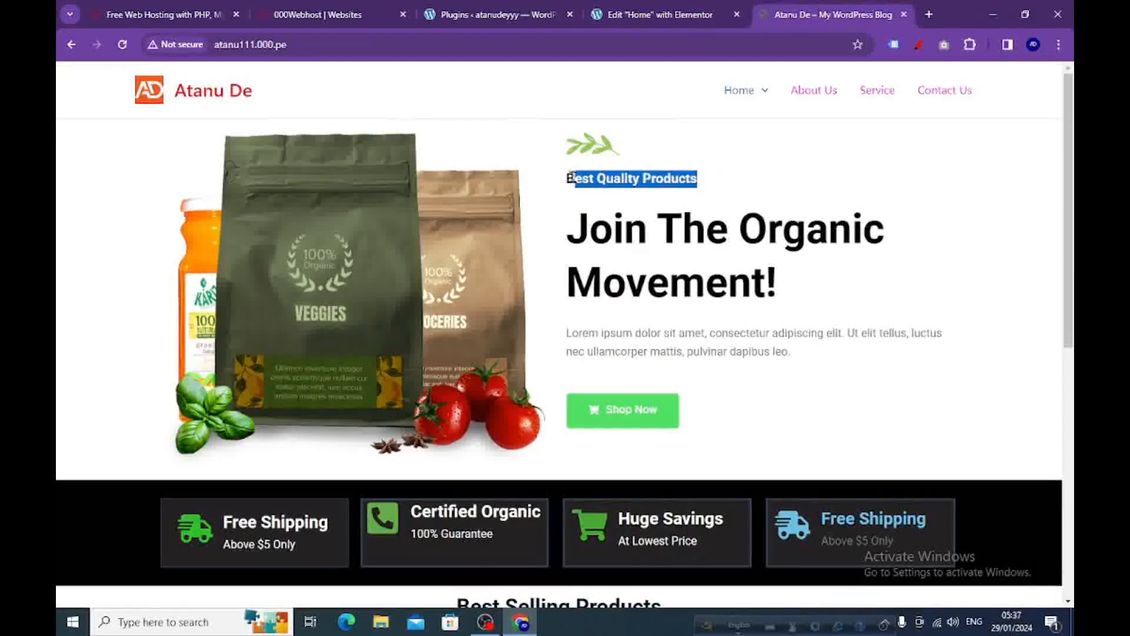
{"action": "right_click", "coordinate": [572, 179]}
{"action": "left_click", "coordinate": [613, 195]}
{"action": "left_click", "coordinate": [643, 15]}
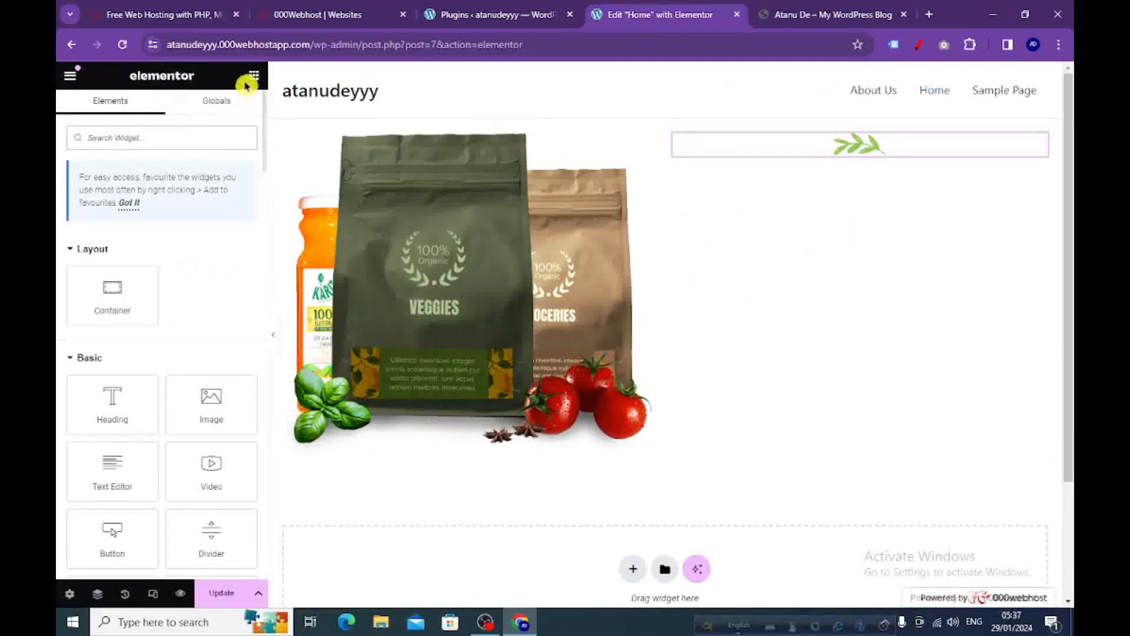
Add a Heading widget below the leaf image and replace its title with the copied text "Best Quality Products".
{"action": "left_click_drag", "start_coordinate": [114, 408], "coordinate": [813, 156]}
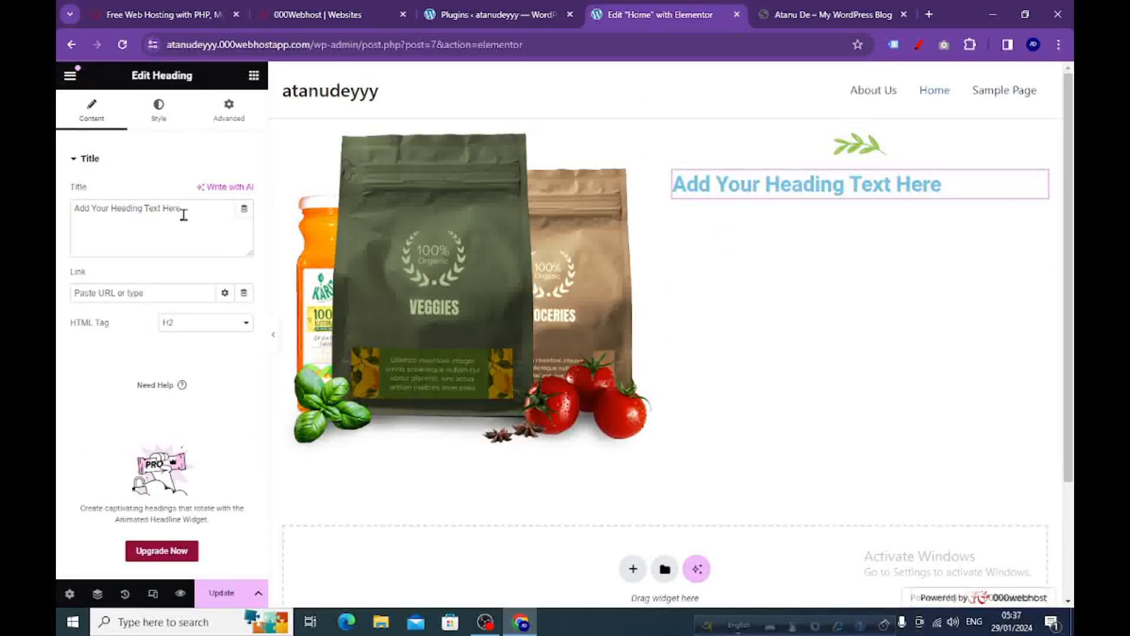
{"action": "left_click_drag", "start_coordinate": [191, 206], "coordinate": [61, 210]}
{"action": "right_click", "coordinate": [131, 203]}
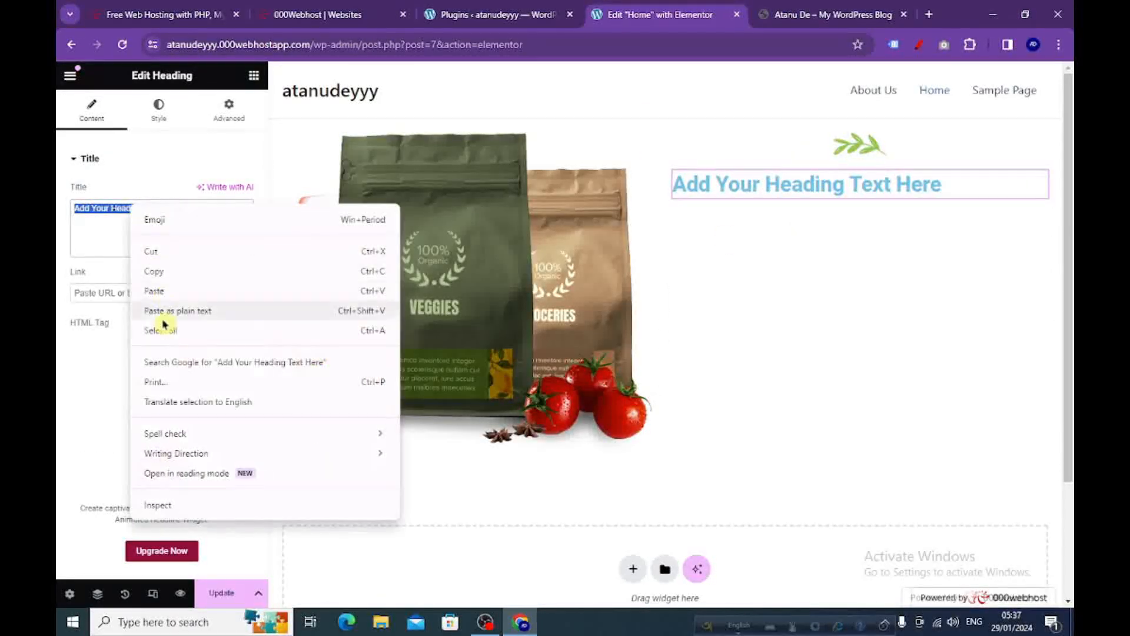
{"action": "left_click", "coordinate": [160, 293]}
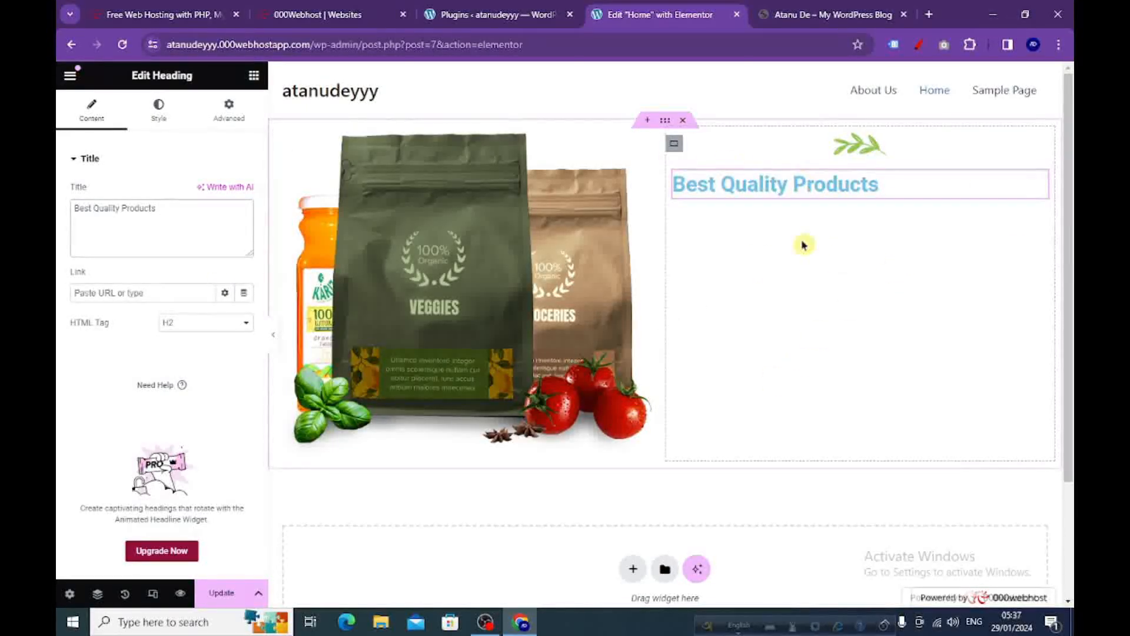
Copy the headline "Join The Organic Movement!" from the reference site and return to the Elementor editor.
{"action": "left_click", "coordinate": [830, 14]}
{"action": "left_click_drag", "start_coordinate": [789, 288], "coordinate": [566, 233]}
{"action": "right_click", "coordinate": [617, 246]}
{"action": "left_click", "coordinate": [618, 254]}
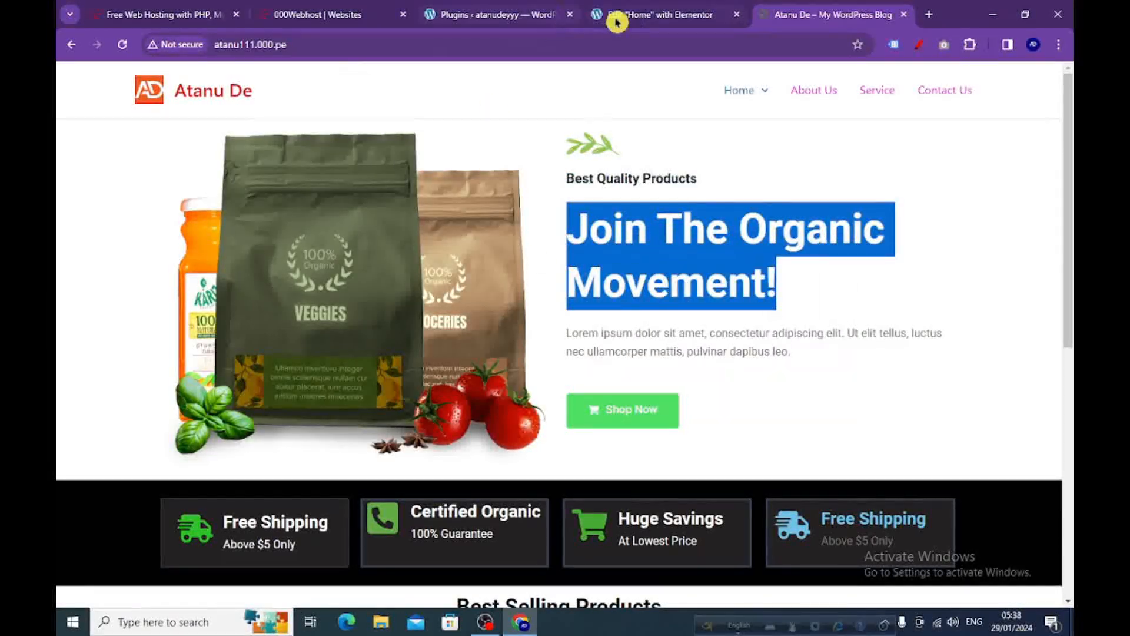
{"action": "left_click", "coordinate": [638, 13]}
Add a Heading widget below Best Quality Products, set its title to the copied "Join The Organic Movement!", and open its style settings.
{"action": "left_click", "coordinate": [254, 75]}
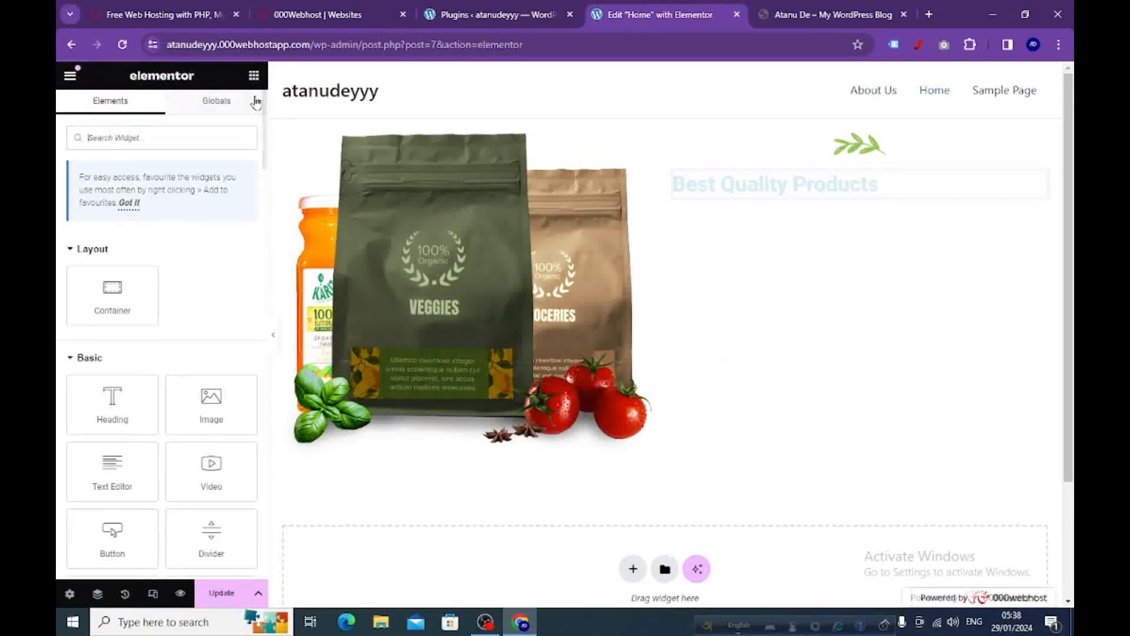
{"action": "left_click_drag", "start_coordinate": [112, 406], "coordinate": [769, 197]}
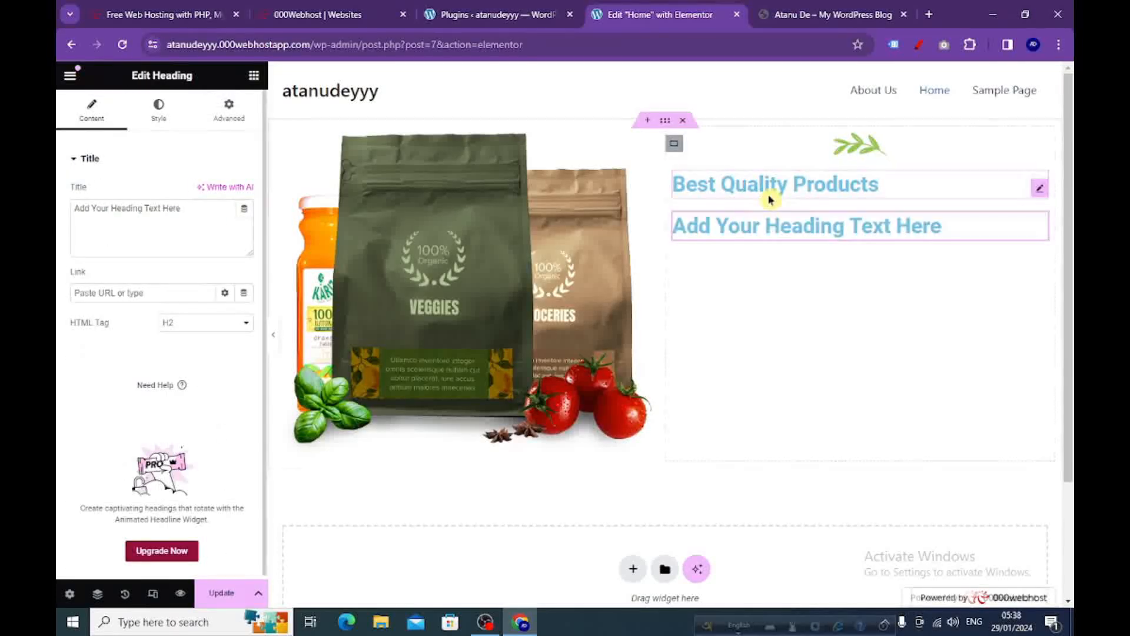
{"action": "left_click_drag", "start_coordinate": [182, 210], "coordinate": [71, 206]}
{"action": "right_click", "coordinate": [86, 210]}
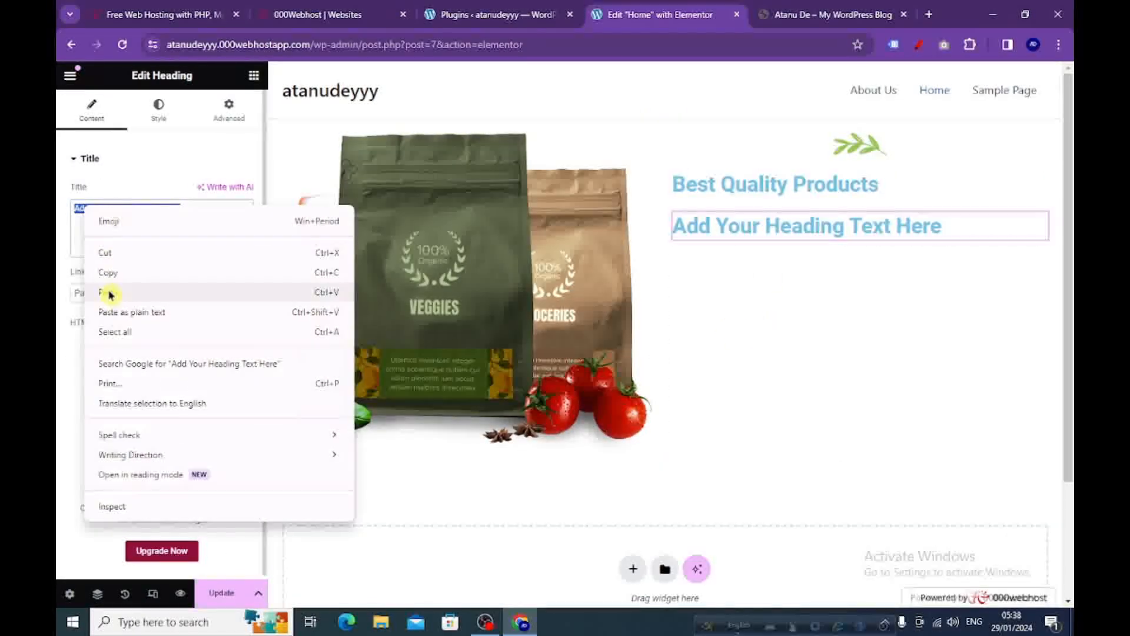
{"action": "left_click", "coordinate": [107, 293]}
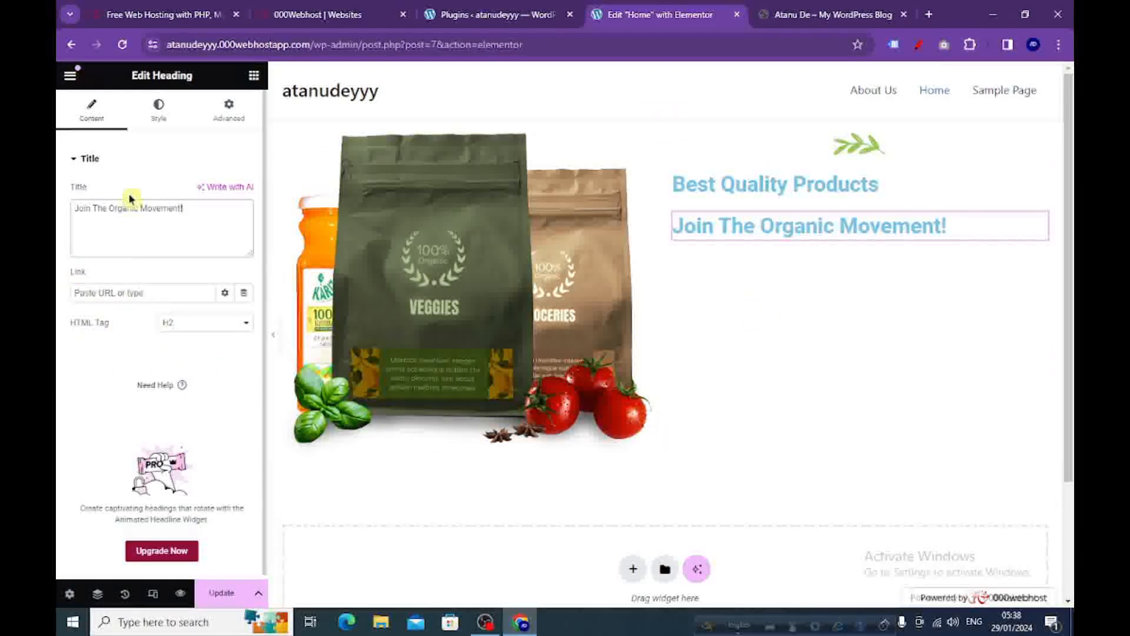
{"action": "left_click", "coordinate": [159, 111]}
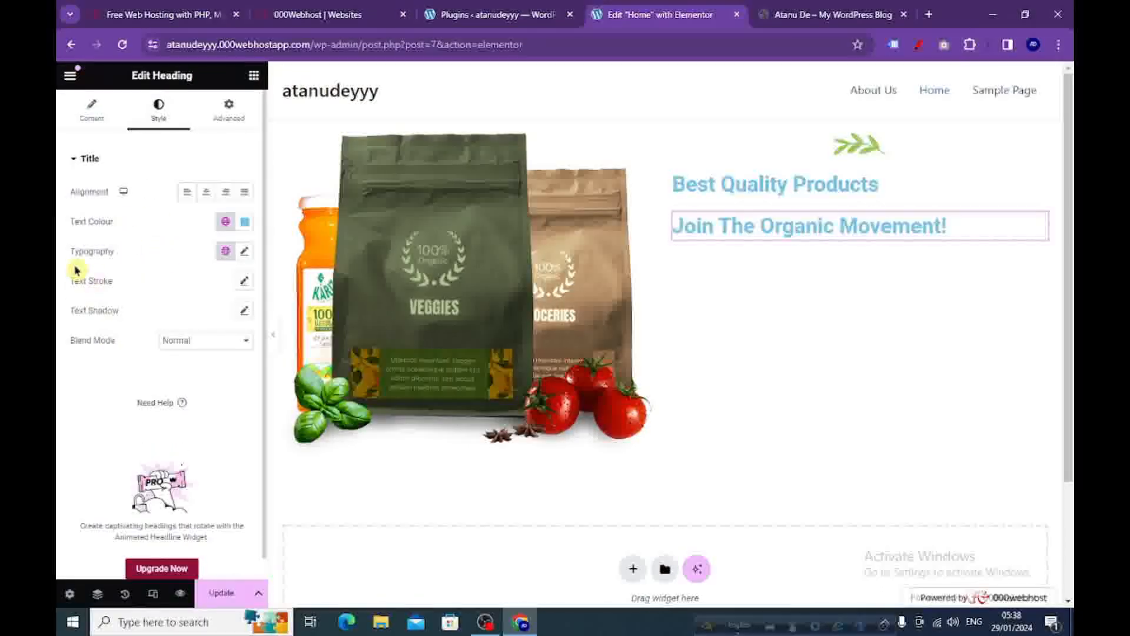
Set the "Join The Organic Movement!" heading's font size to 50 px and its text colour to black (#000000), checking against the reference site.
{"action": "left_click", "coordinate": [244, 251]}
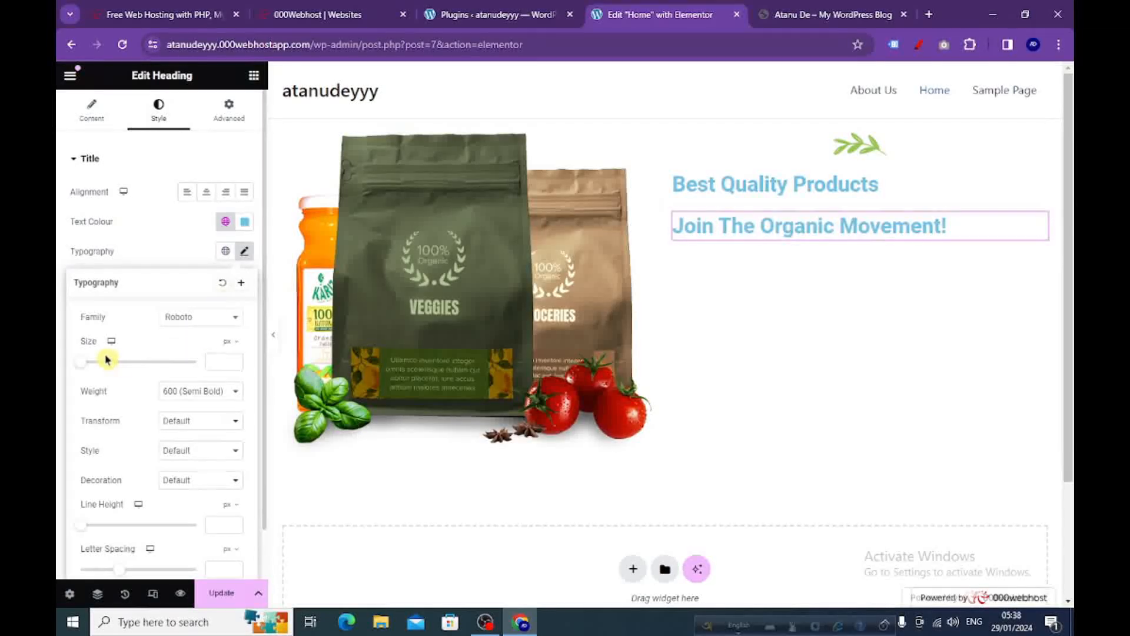
{"action": "left_click_drag", "start_coordinate": [83, 368], "coordinate": [111, 374]}
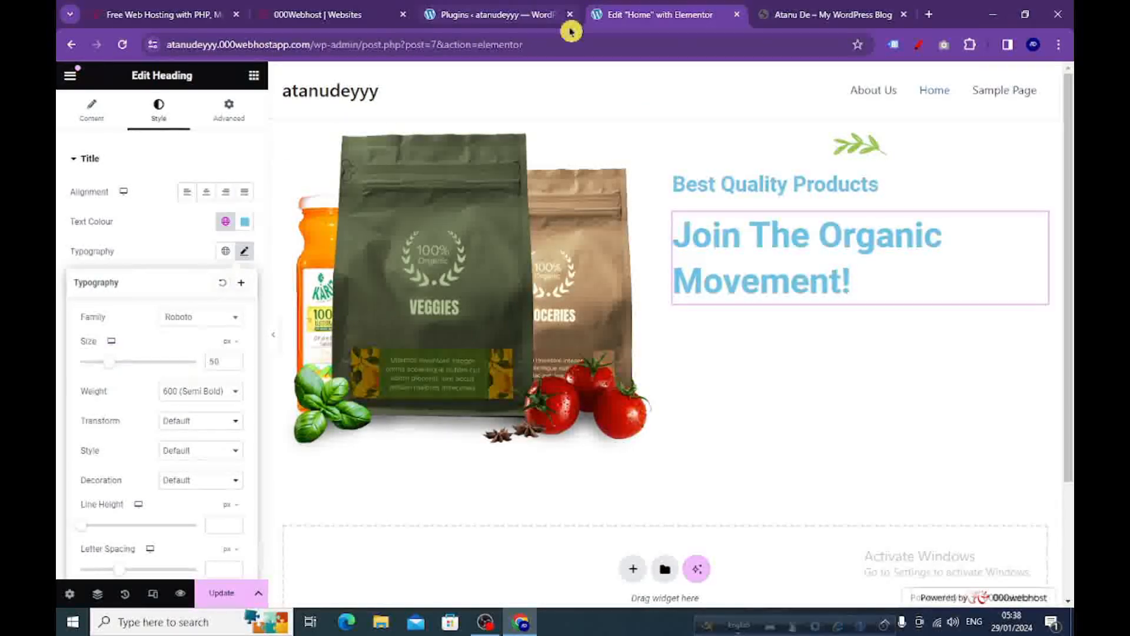
{"action": "left_click", "coordinate": [812, 15]}
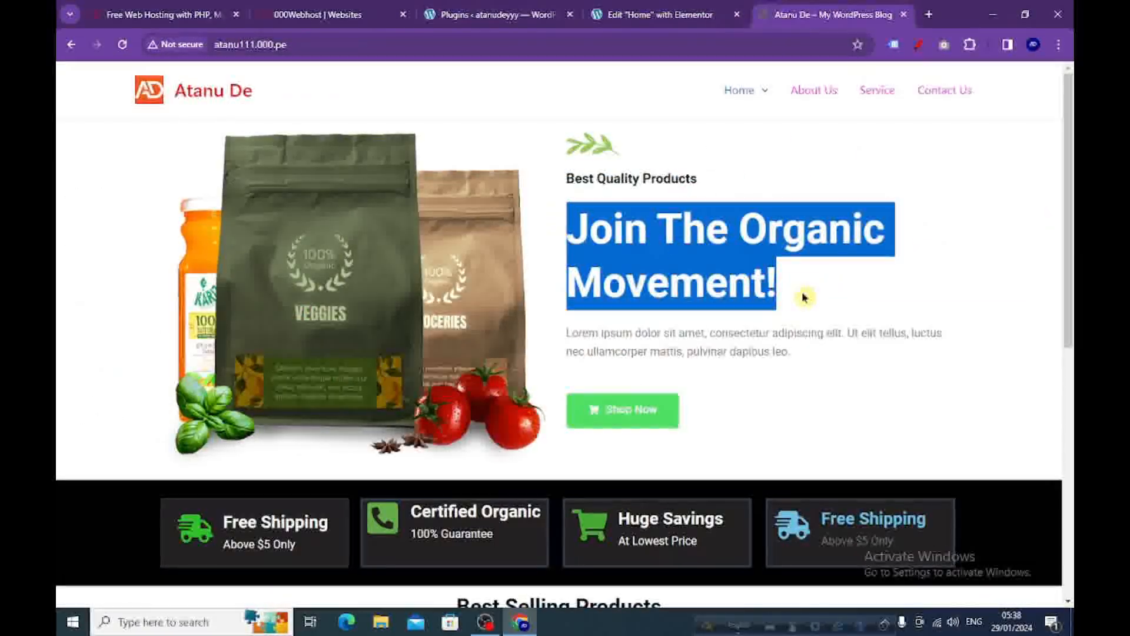
{"action": "left_click", "coordinate": [889, 333]}
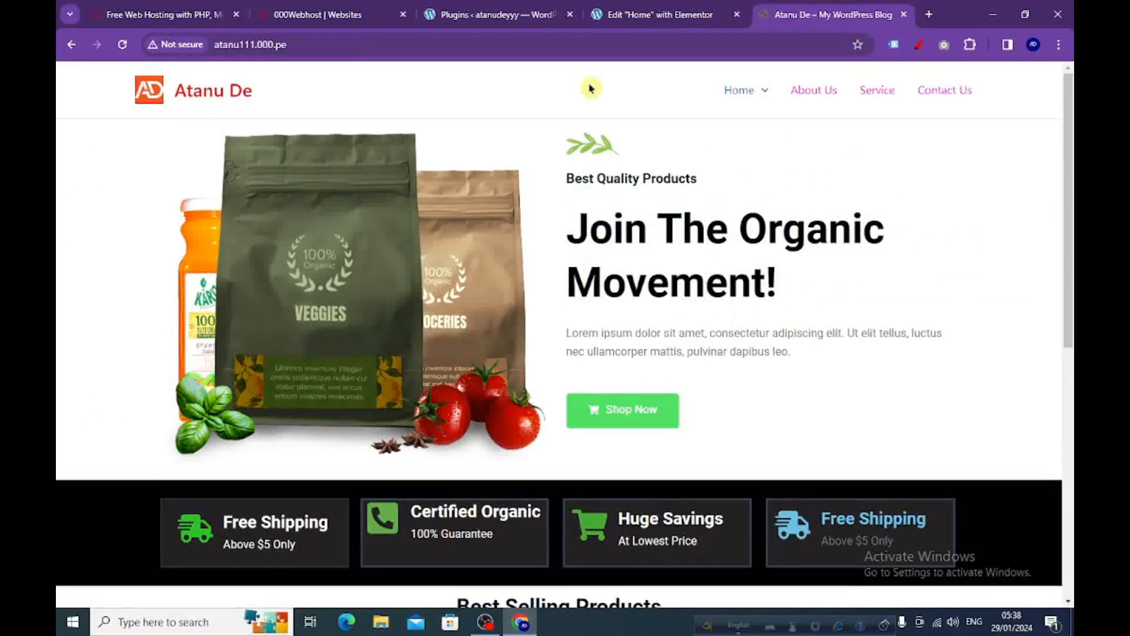
{"action": "left_click", "coordinate": [619, 17]}
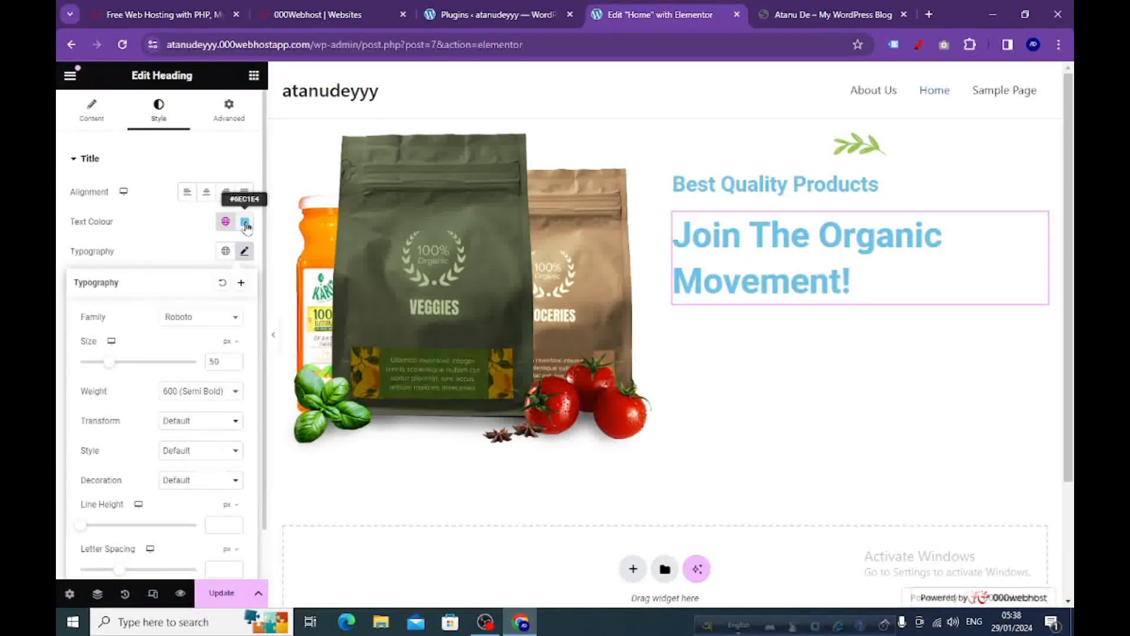
{"action": "left_click", "coordinate": [245, 223]}
{"action": "left_click_drag", "start_coordinate": [249, 291], "coordinate": [229, 385]}
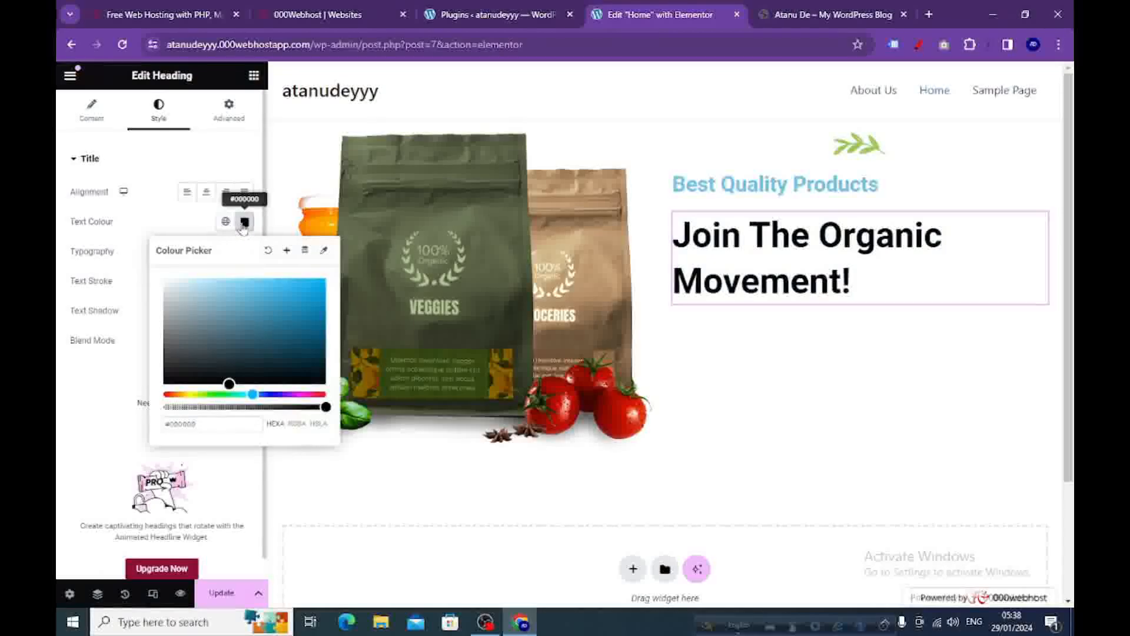
{"action": "left_click", "coordinate": [244, 224]}
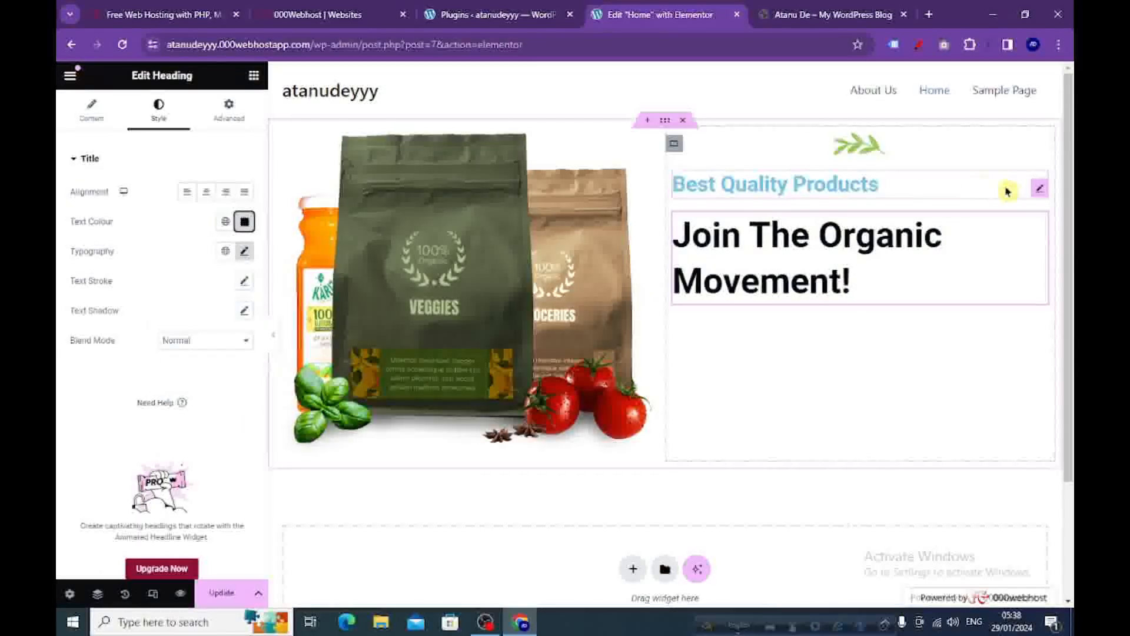
Change the "Best Quality Products" heading's text colour to near-black #010202.
{"action": "left_click", "coordinate": [1039, 193]}
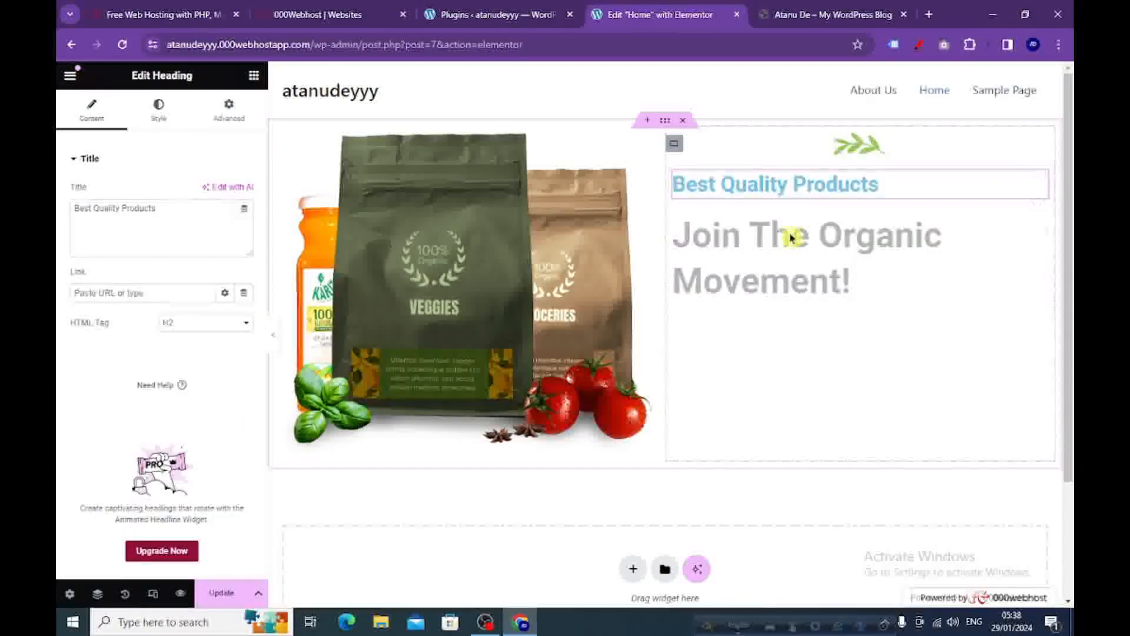
{"action": "left_click", "coordinate": [163, 120]}
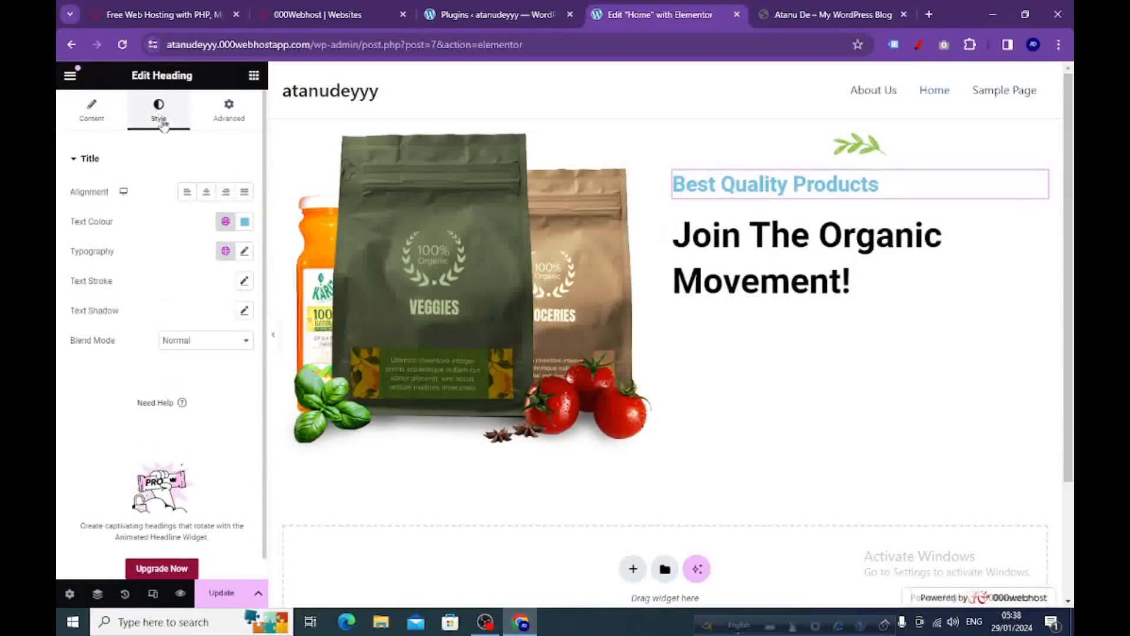
{"action": "left_click", "coordinate": [244, 222]}
{"action": "left_click", "coordinate": [226, 333]}
{"action": "left_click_drag", "start_coordinate": [226, 333], "coordinate": [193, 383]}
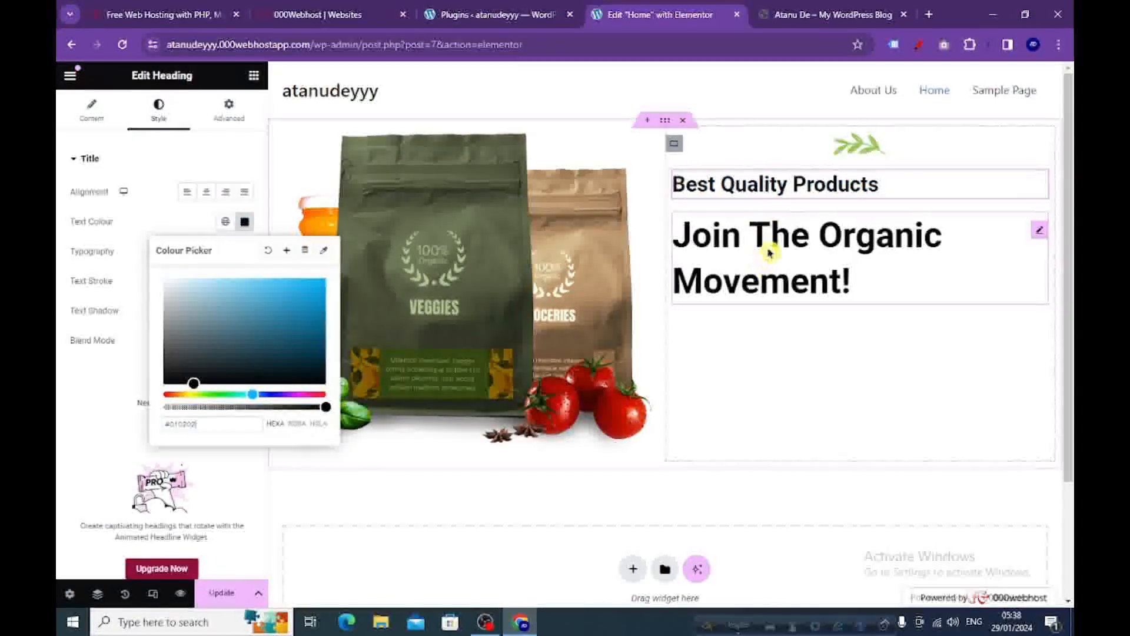
Copy the Lorem ipsum paragraph under the headline on the reference site and return to the Elementor editor.
{"action": "left_click", "coordinate": [794, 15]}
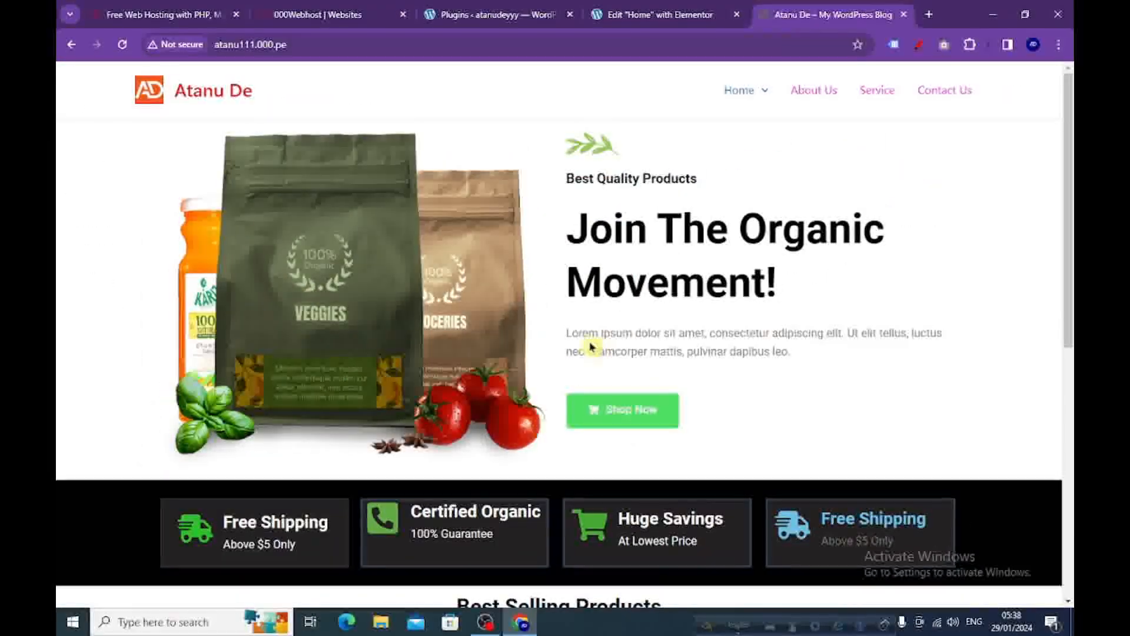
{"action": "left_click_drag", "start_coordinate": [783, 351], "coordinate": [560, 337]}
{"action": "left_click", "coordinate": [810, 374]}
{"action": "left_click_drag", "start_coordinate": [816, 354], "coordinate": [573, 346]}
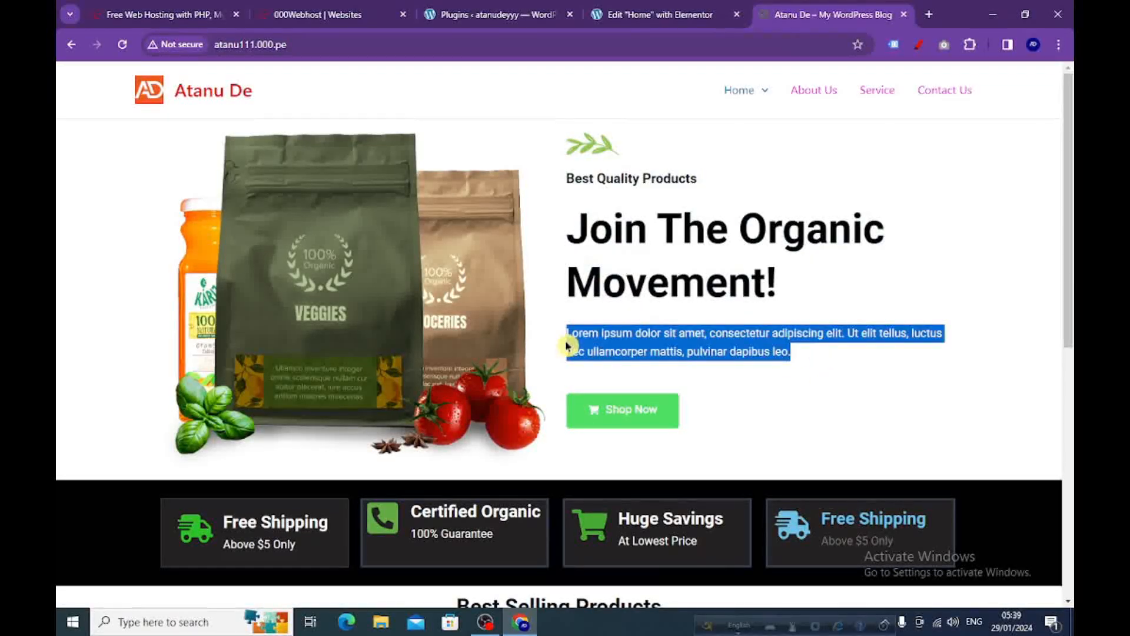
{"action": "right_click", "coordinate": [589, 352]}
{"action": "left_click", "coordinate": [607, 411]}
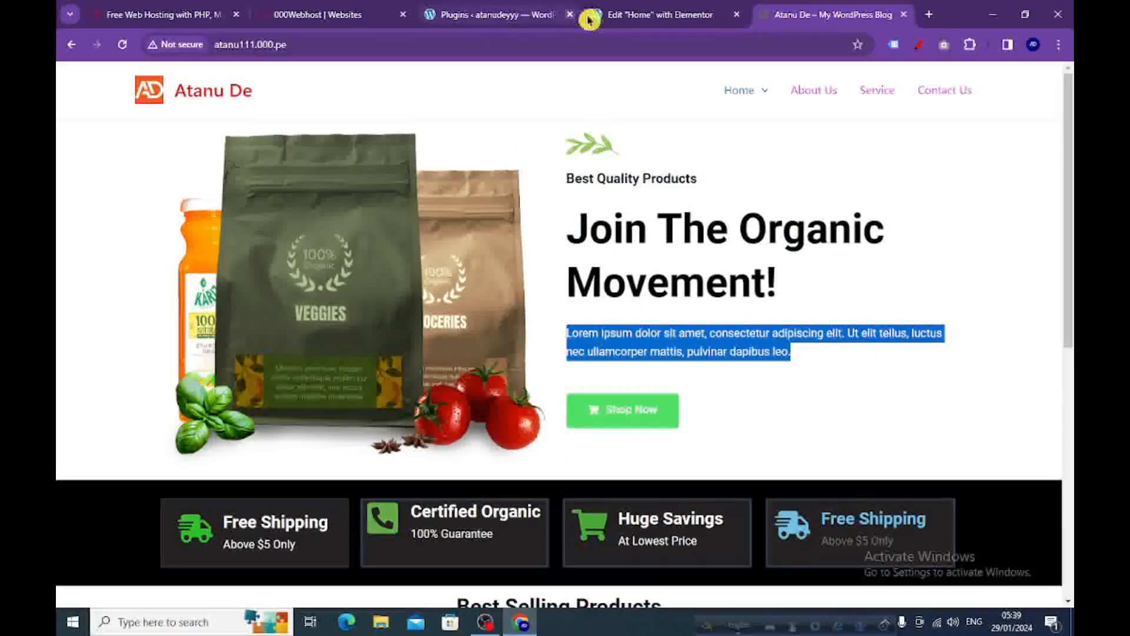
{"action": "left_click", "coordinate": [664, 22]}
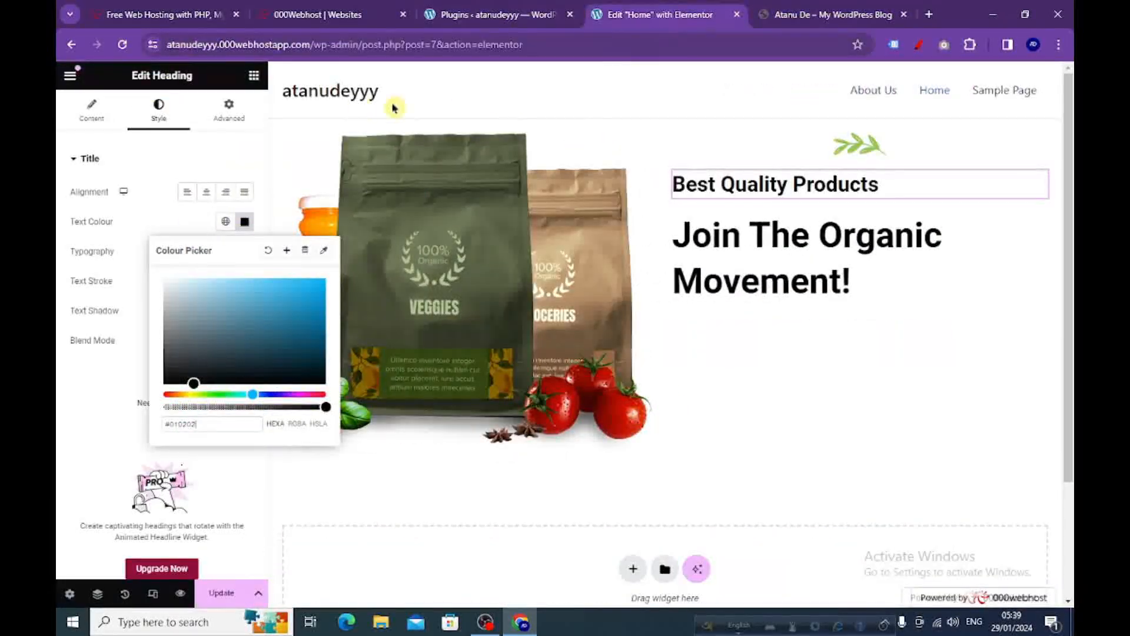
Add a Text Editor widget below the "Join The Organic Movement!" heading and replace its text with the copied Lorem ipsum paragraph.
{"action": "left_click", "coordinate": [253, 74]}
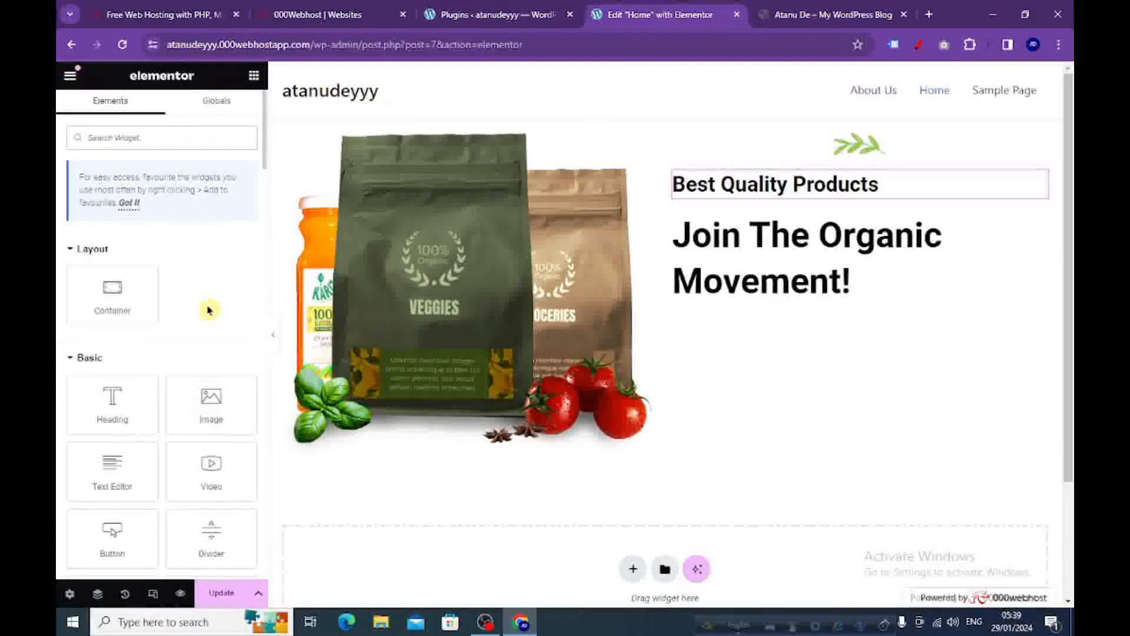
{"action": "scroll", "coordinate": [209, 310], "scroll_direction": "down", "scroll_amount": 1}
{"action": "left_click_drag", "start_coordinate": [103, 411], "coordinate": [749, 299]}
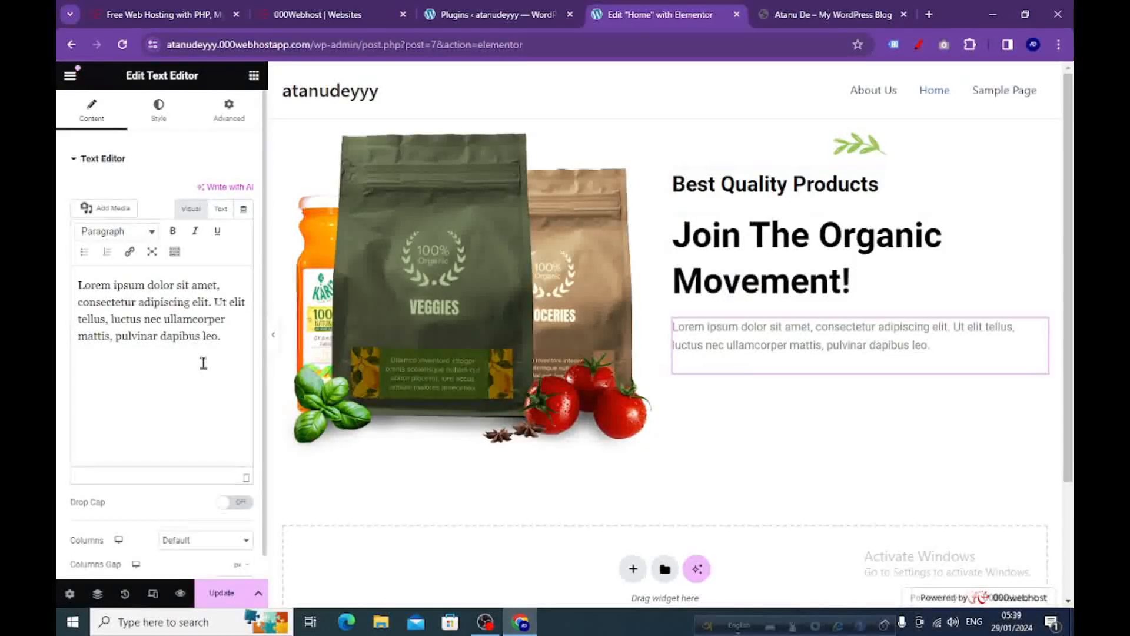
{"action": "left_click_drag", "start_coordinate": [167, 378], "coordinate": [75, 295]}
{"action": "key", "text": "ctrl+c"}
{"action": "right_click", "coordinate": [105, 298]}
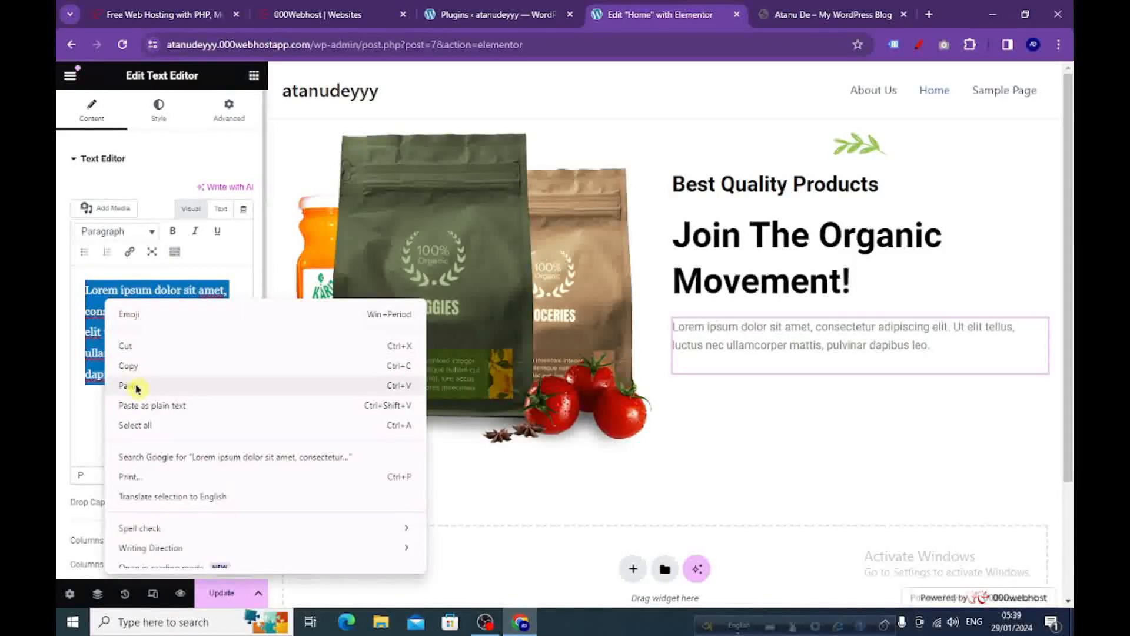
{"action": "left_click", "coordinate": [136, 387]}
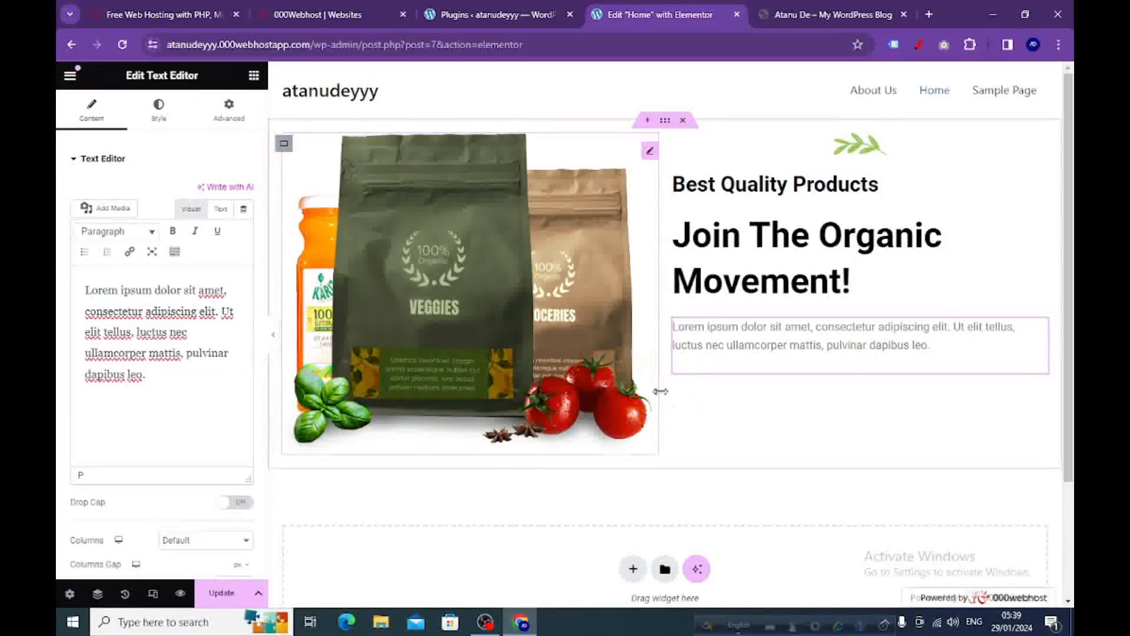
Check the reference site's button, add a Button widget below the paragraph in the Elementor editor, and set its text to "Shop Now".
{"action": "left_click", "coordinate": [788, 15]}
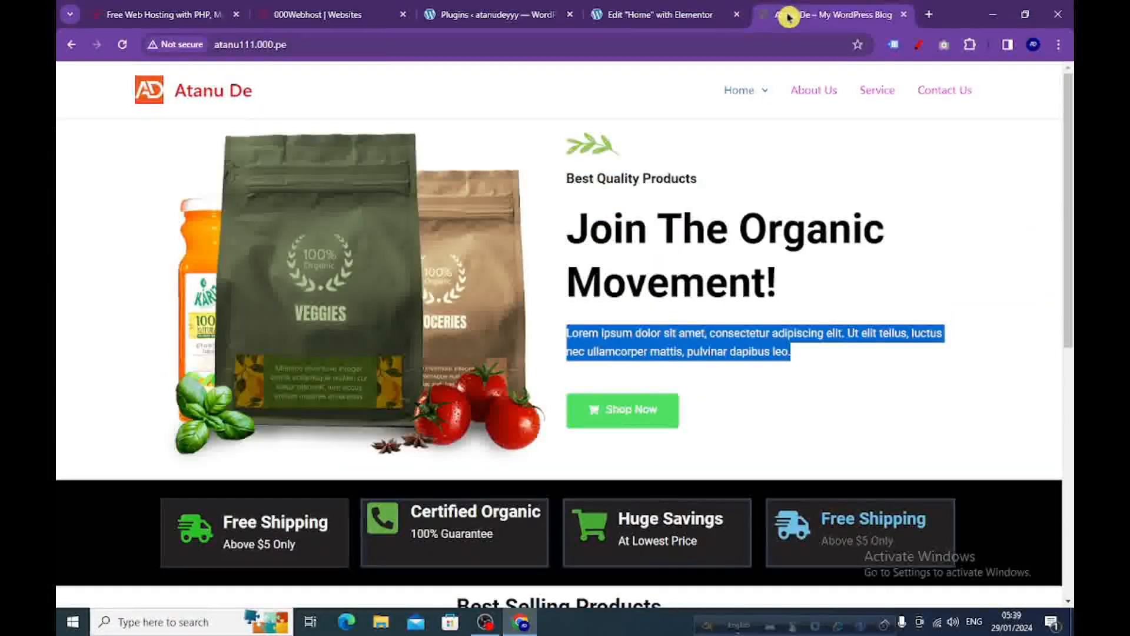
{"action": "left_click", "coordinate": [709, 395]}
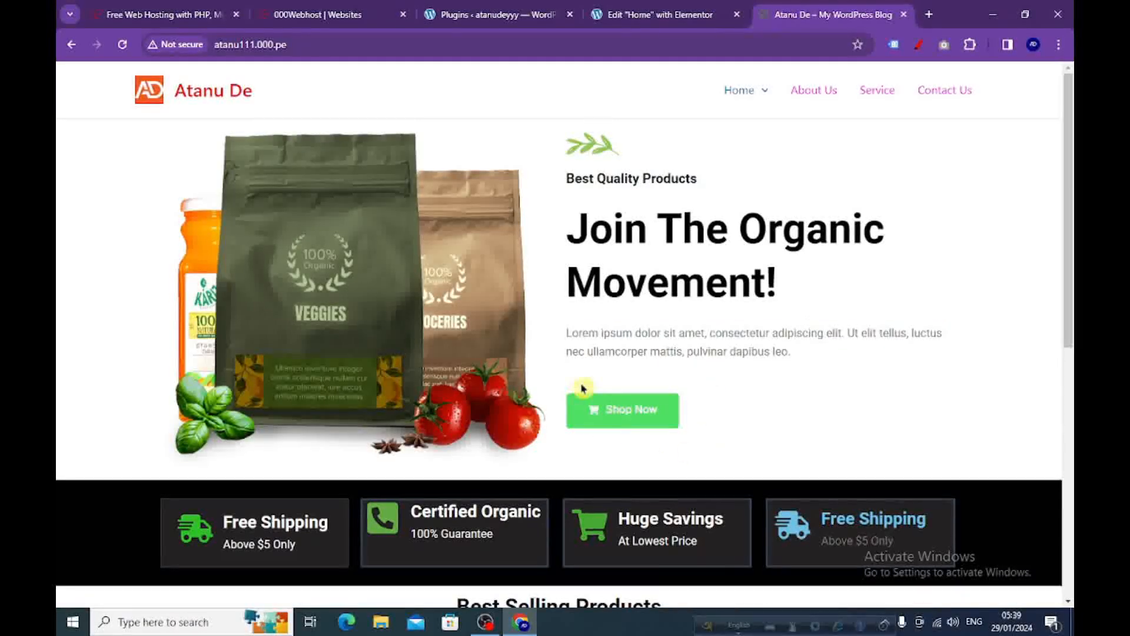
{"action": "left_click", "coordinate": [654, 14]}
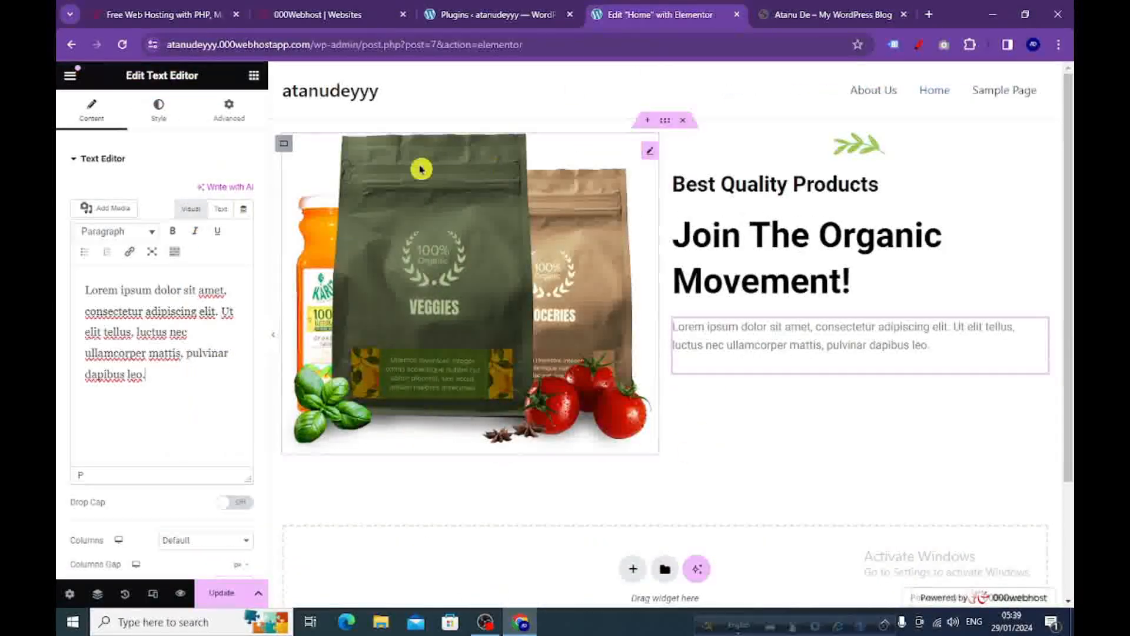
{"action": "left_click", "coordinate": [254, 77]}
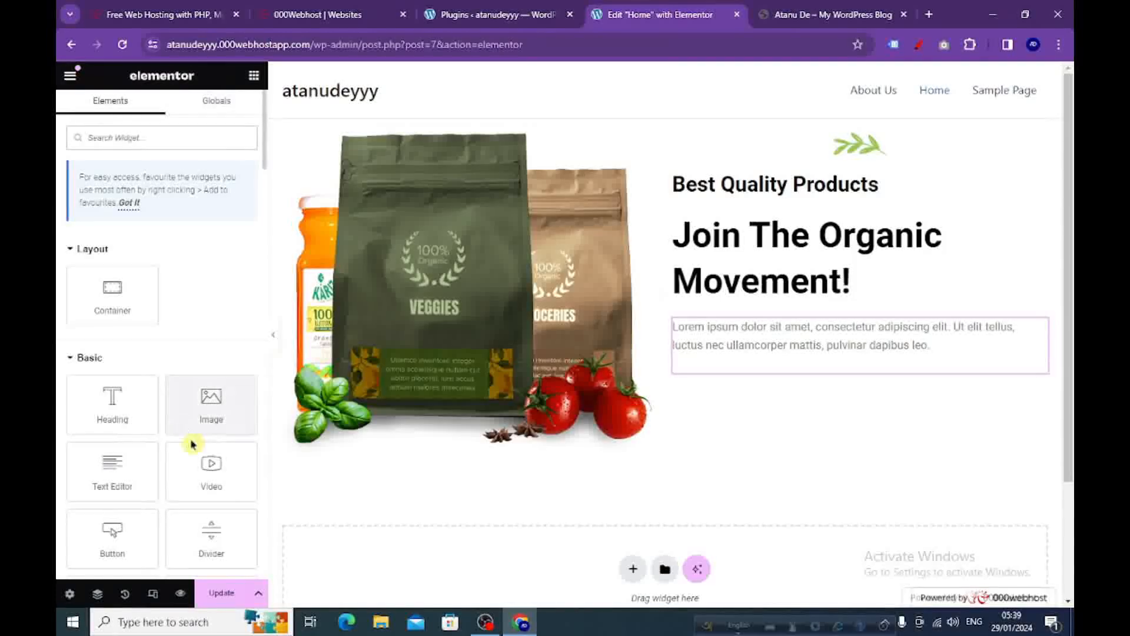
{"action": "scroll", "coordinate": [183, 374], "scroll_direction": "down", "scroll_amount": 2}
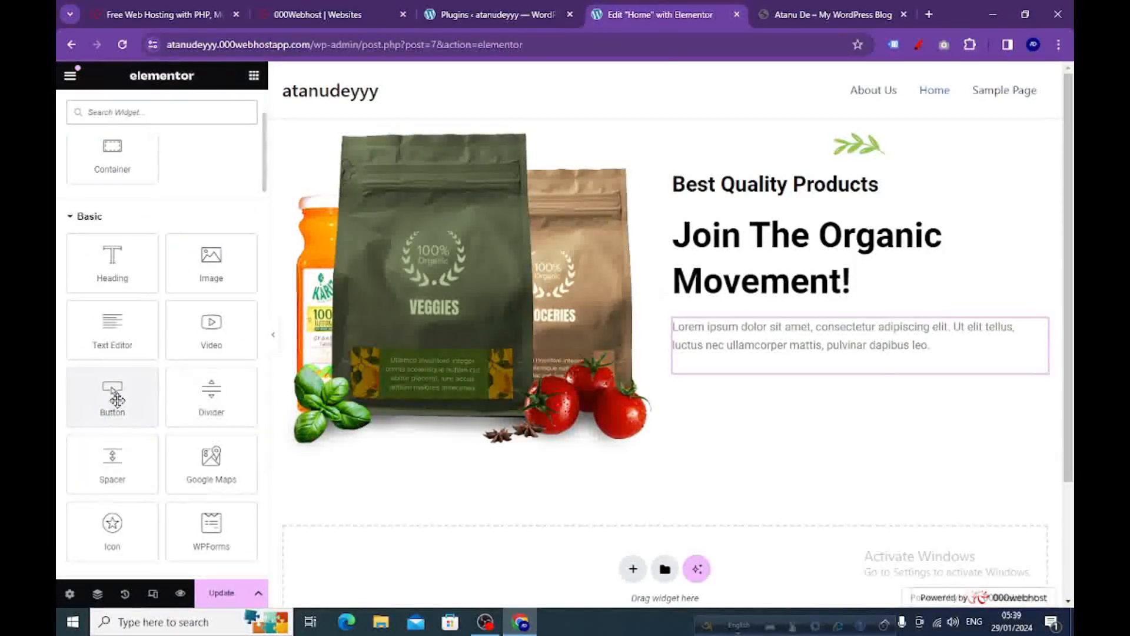
{"action": "left_click_drag", "start_coordinate": [118, 402], "coordinate": [786, 371]}
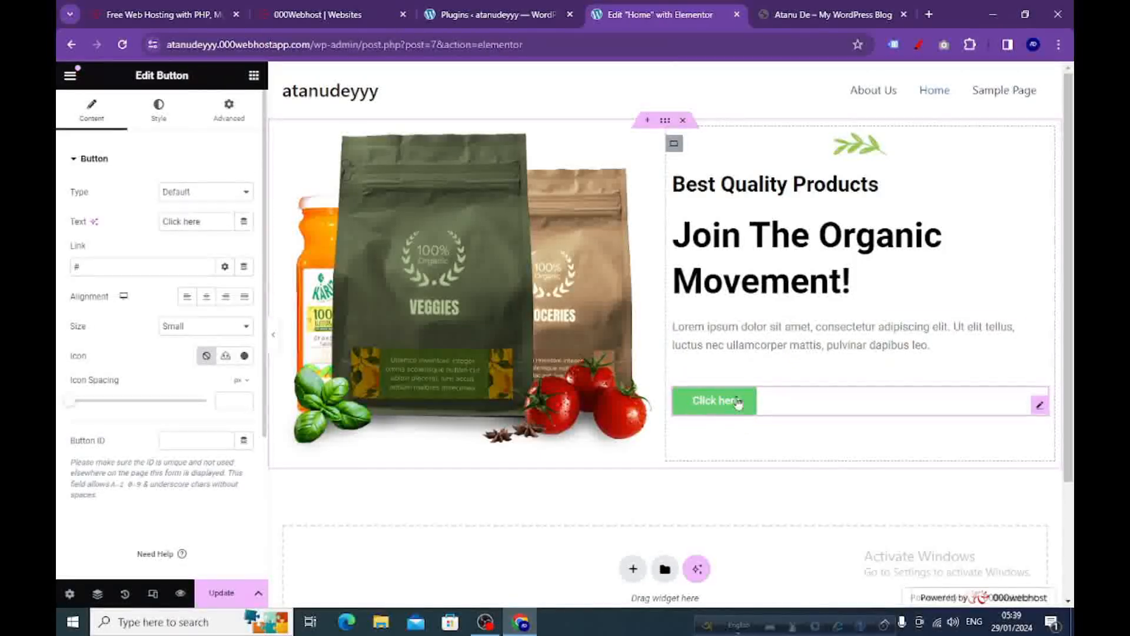
{"action": "left_click_drag", "start_coordinate": [210, 222], "coordinate": [162, 223]}
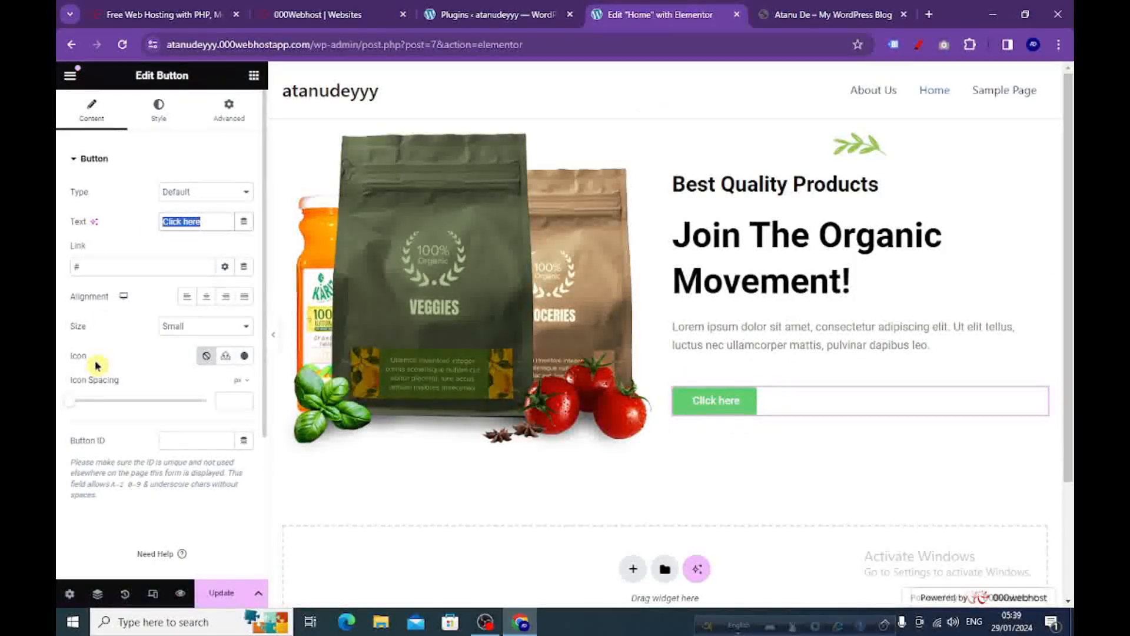
{"action": "type", "text": "Shop Now"}
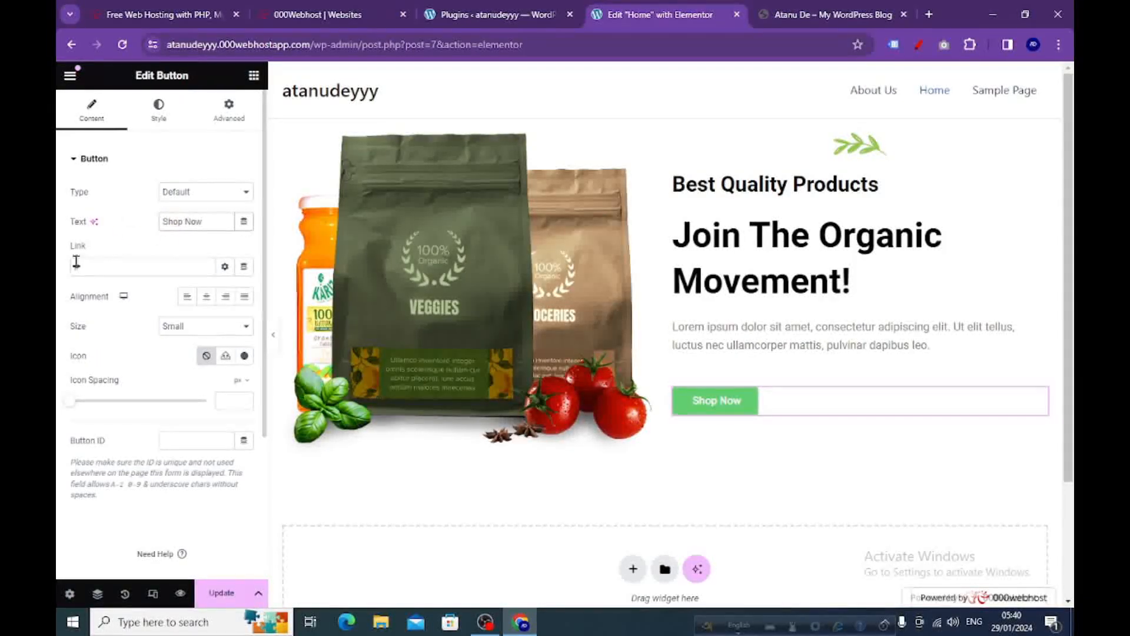
Try the left and right alignments on the Shop Now button, and set it to centre alignment.
{"action": "left_click", "coordinate": [188, 300]}
{"action": "left_click", "coordinate": [226, 297]}
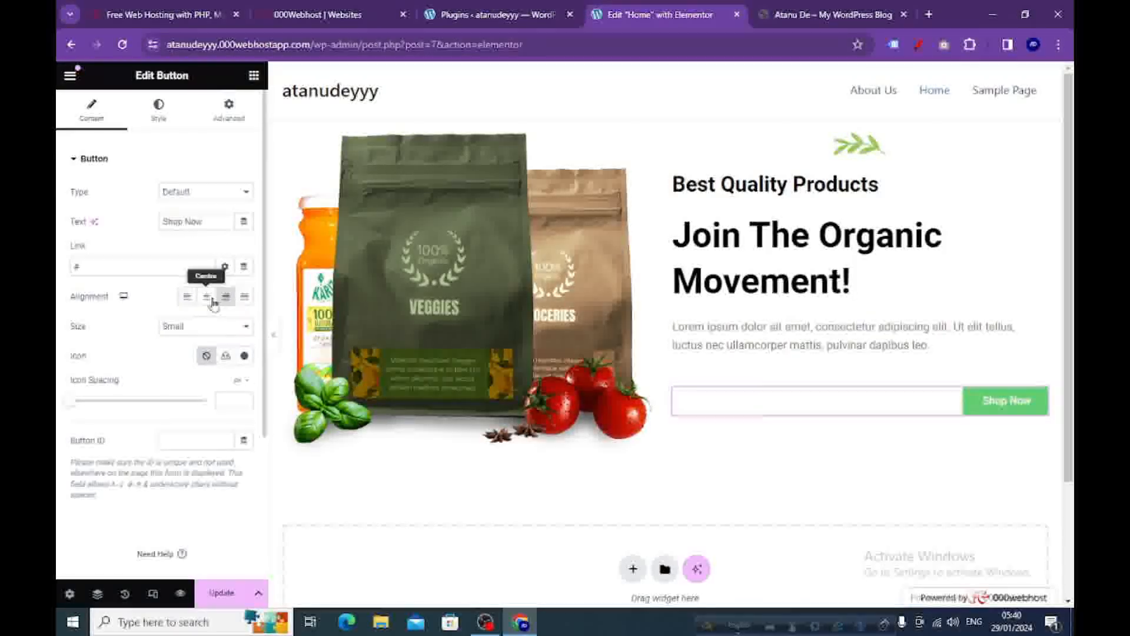
{"action": "left_click", "coordinate": [207, 298]}
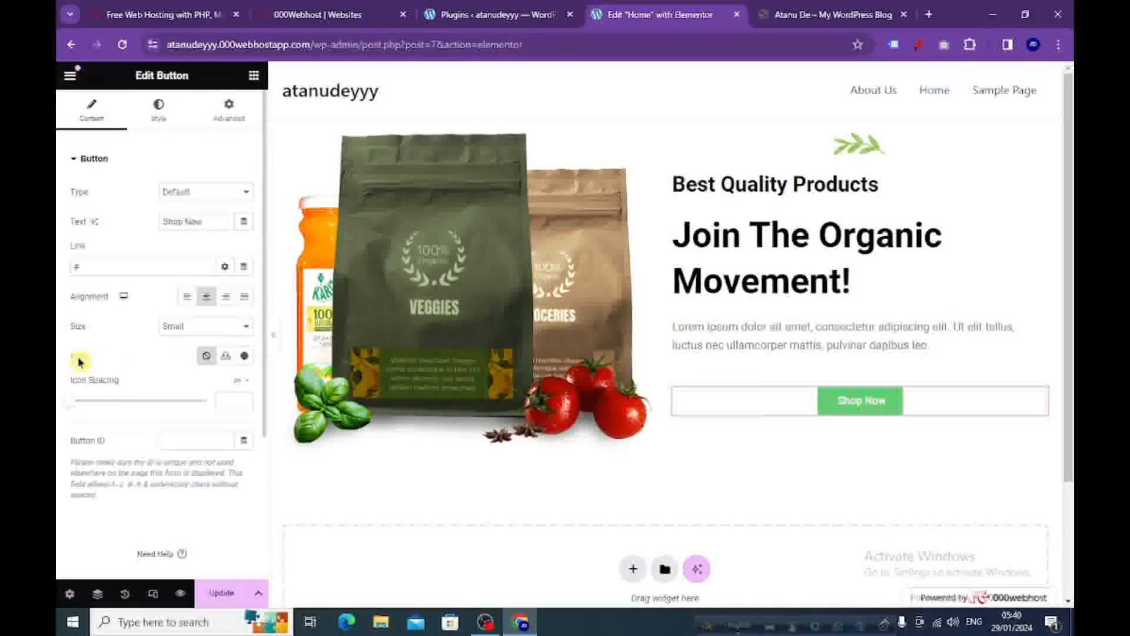
Insert the circled left arrow from the icon library into the Shop Now button and set the icon spacing to 10.
{"action": "left_click", "coordinate": [244, 357]}
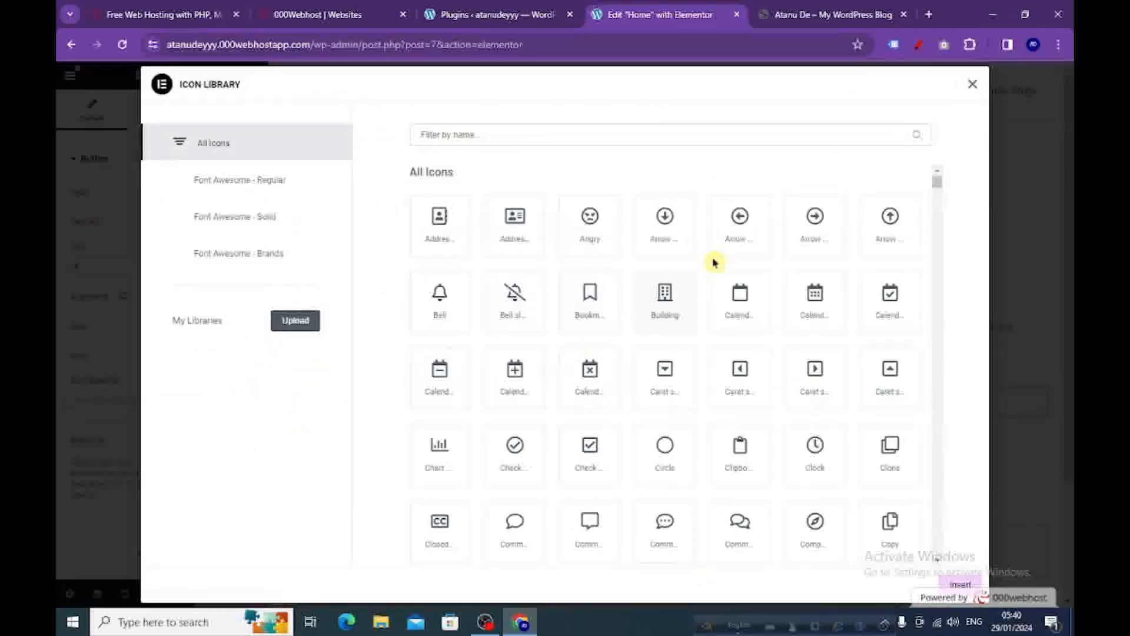
{"action": "left_click", "coordinate": [740, 229]}
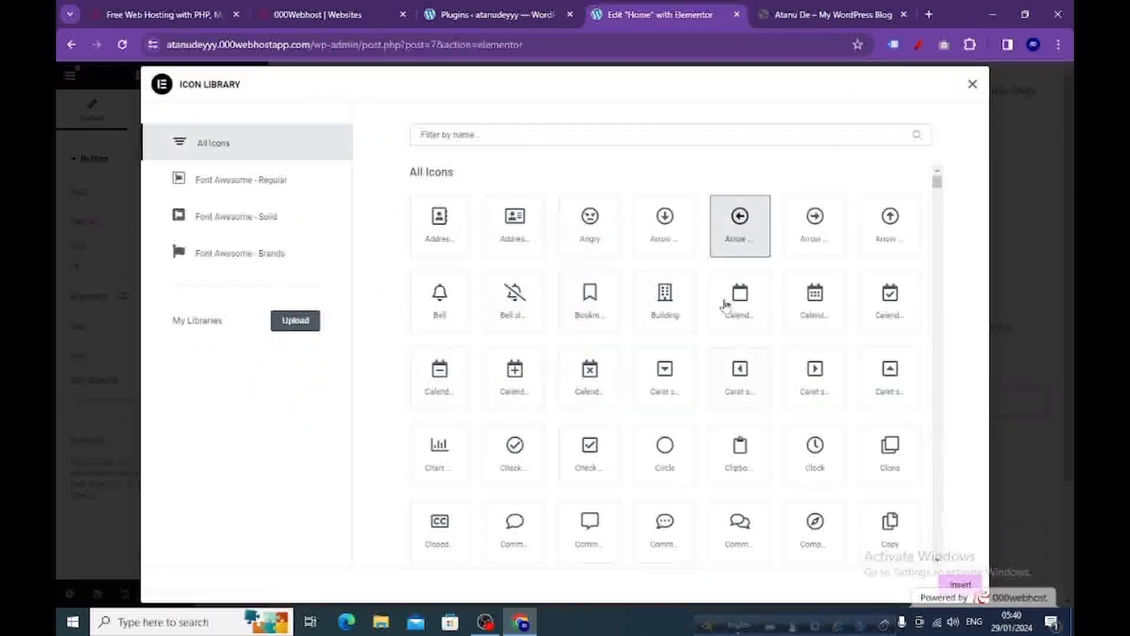
{"action": "left_click", "coordinate": [960, 586]}
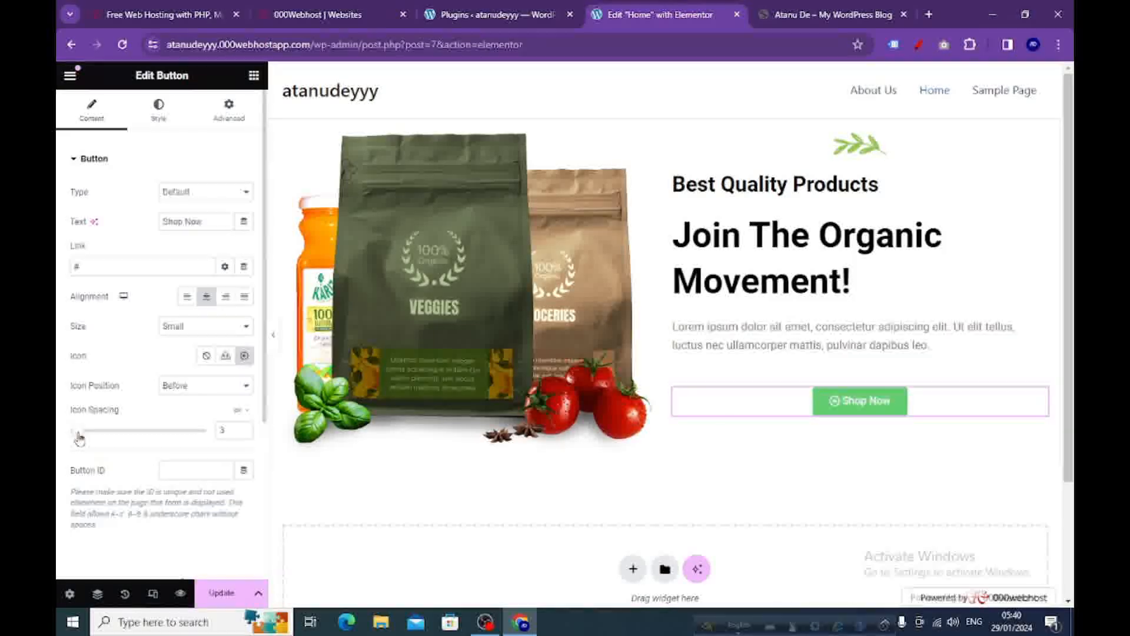
{"action": "left_click_drag", "start_coordinate": [80, 438], "coordinate": [100, 438]}
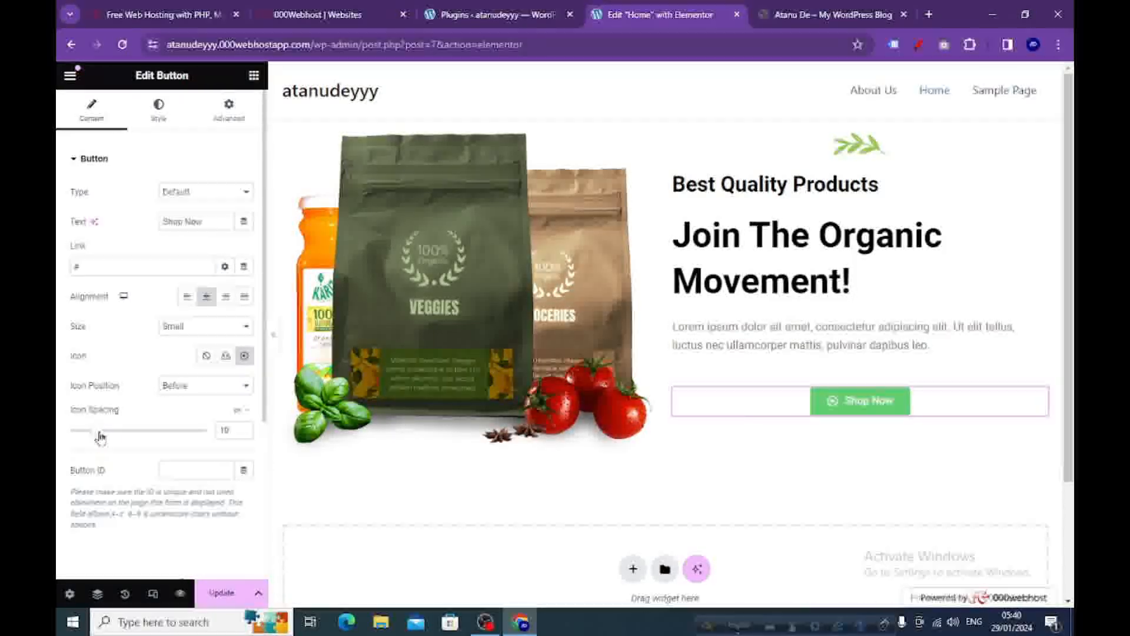
Change the Shop Now button's normal background colour to orange in its style settings.
{"action": "left_click", "coordinate": [158, 112]}
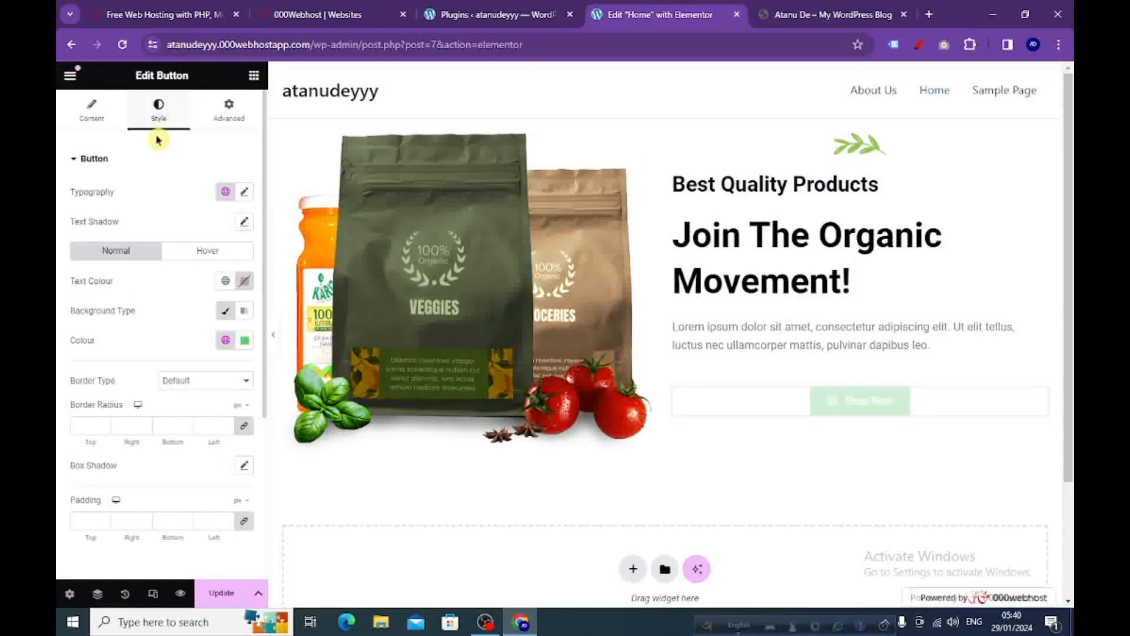
{"action": "left_click", "coordinate": [244, 342]}
{"action": "left_click_drag", "start_coordinate": [266, 429], "coordinate": [305, 417]}
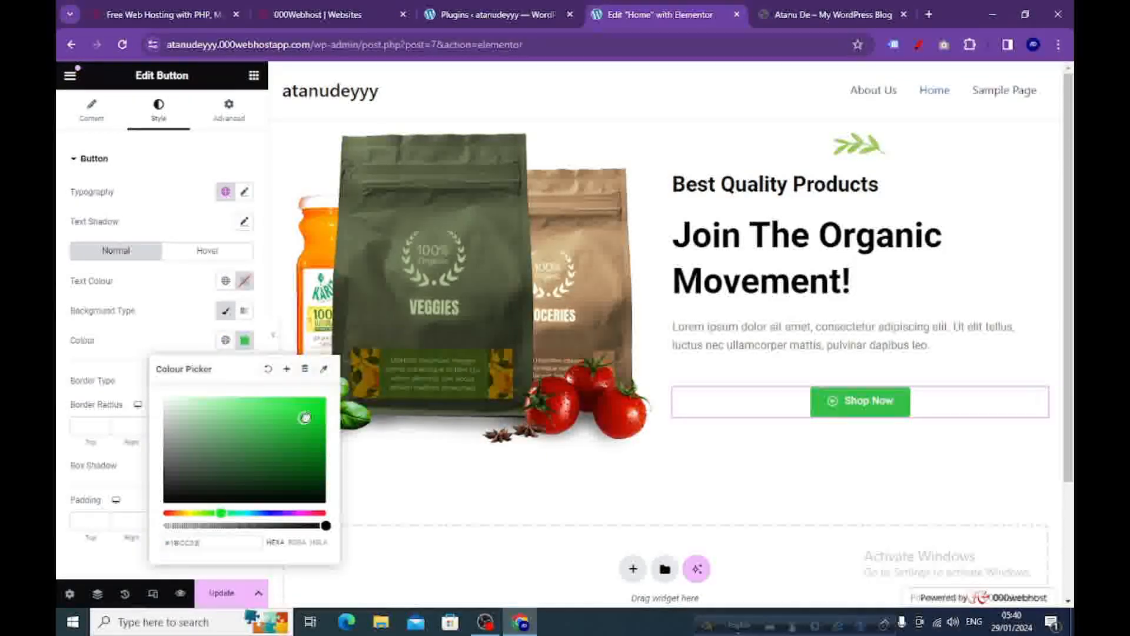
{"action": "left_click_drag", "start_coordinate": [218, 516], "coordinate": [173, 514]}
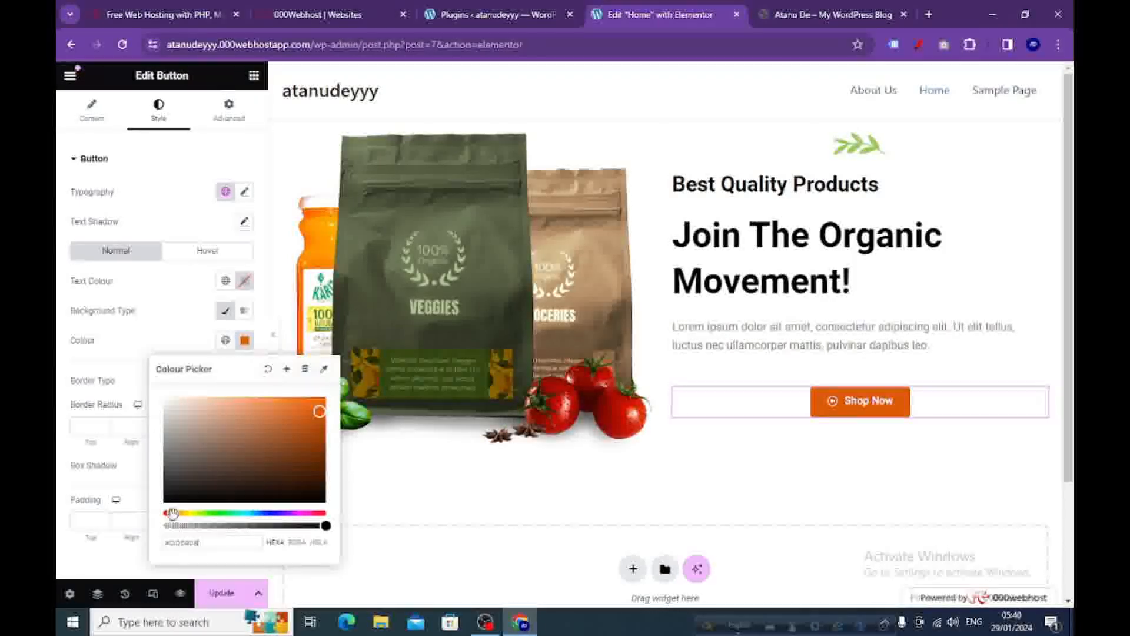
Left-align the Shop Now button in its content settings and compare it with the reference site's hero button.
{"action": "left_click", "coordinate": [244, 340]}
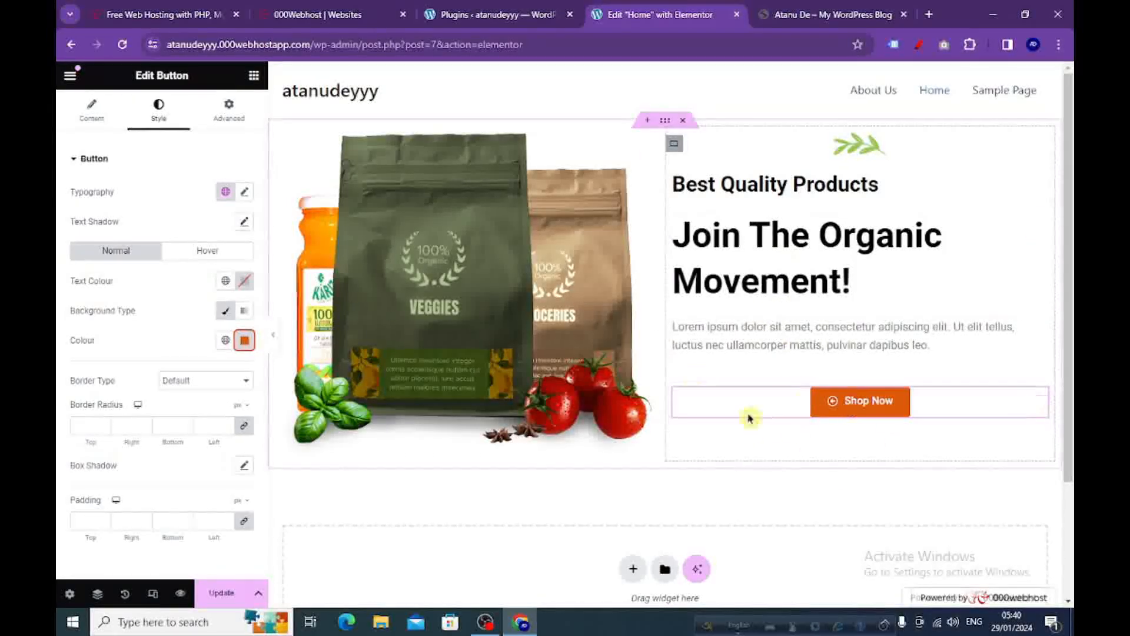
{"action": "left_click", "coordinate": [88, 112]}
{"action": "left_click", "coordinate": [187, 296]}
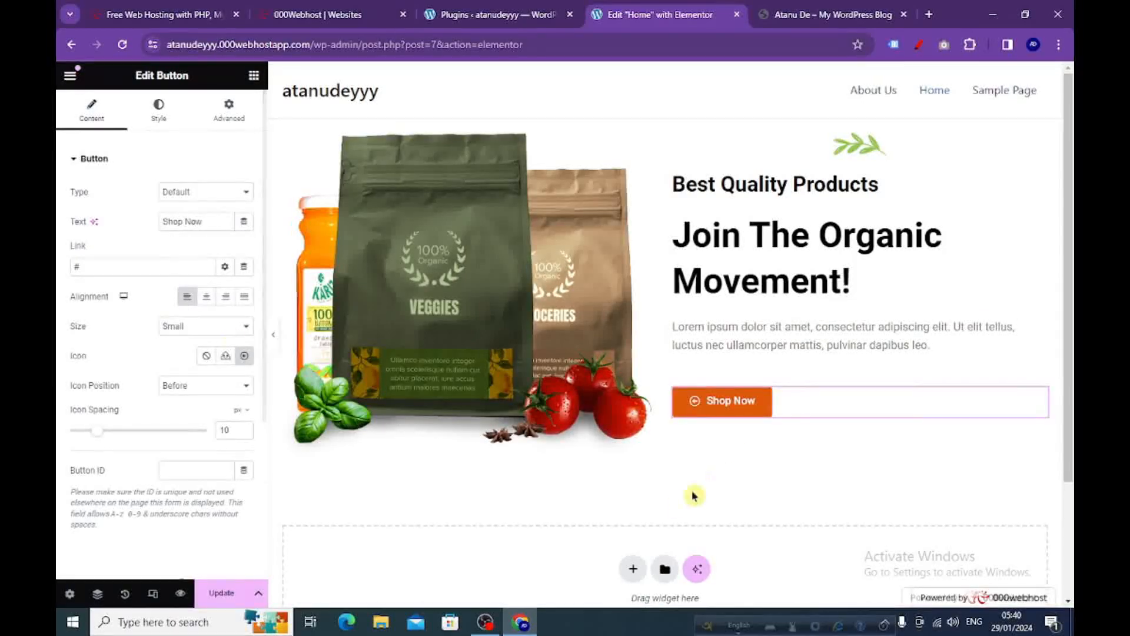
{"action": "left_click", "coordinate": [811, 15]}
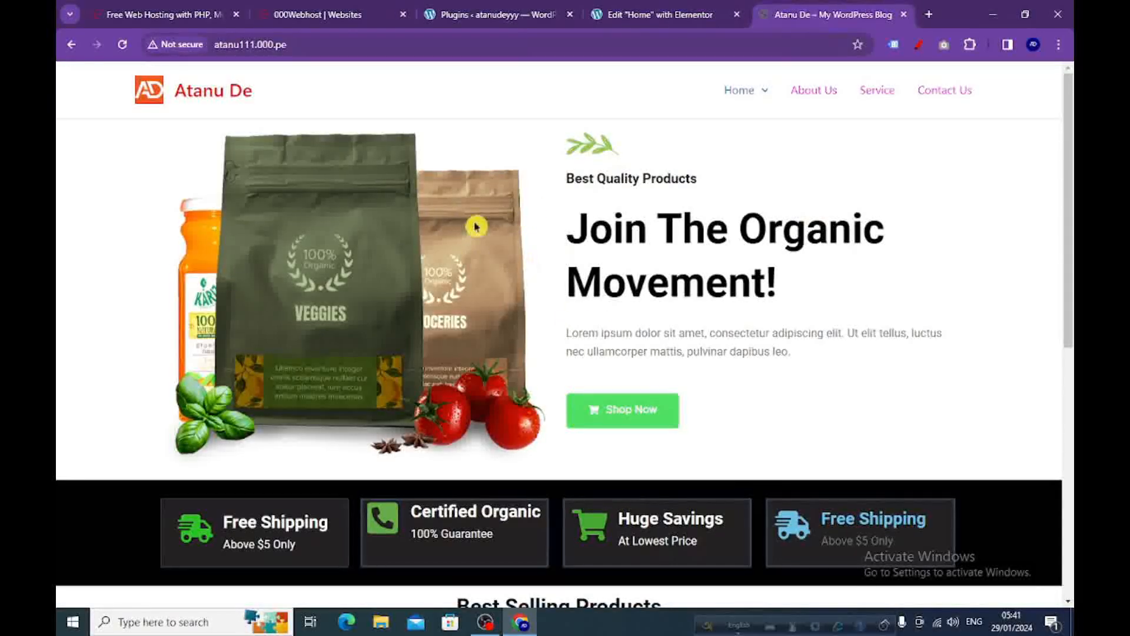
{"action": "left_click", "coordinate": [667, 17]}
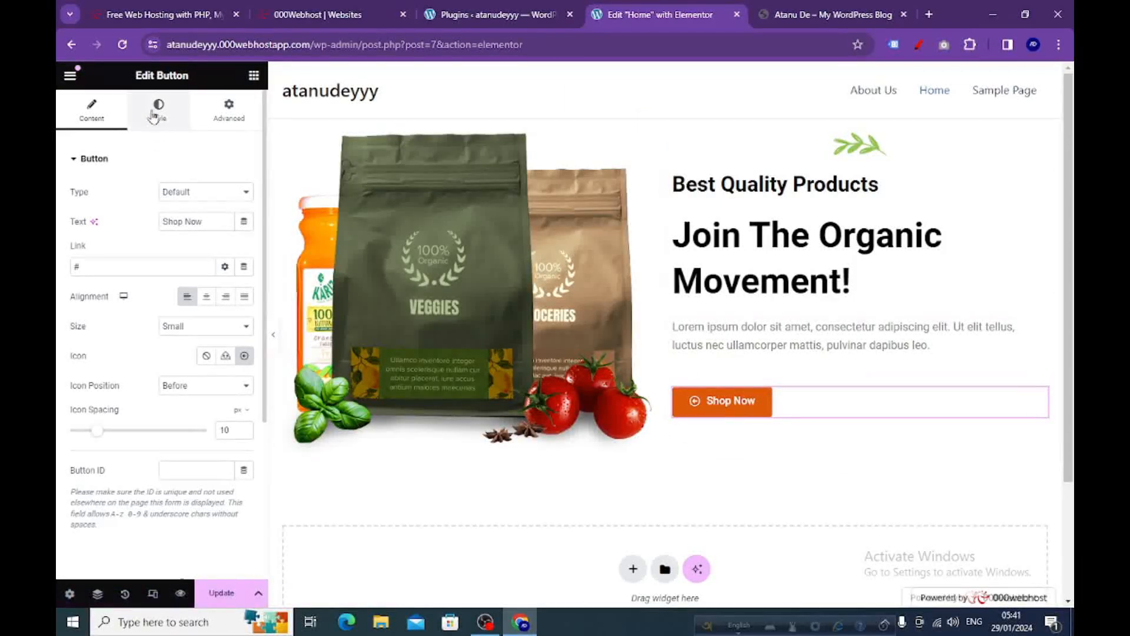
Set the Shop Now button's hover background colour to red and choose a hover animation for it.
{"action": "left_click", "coordinate": [172, 137]}
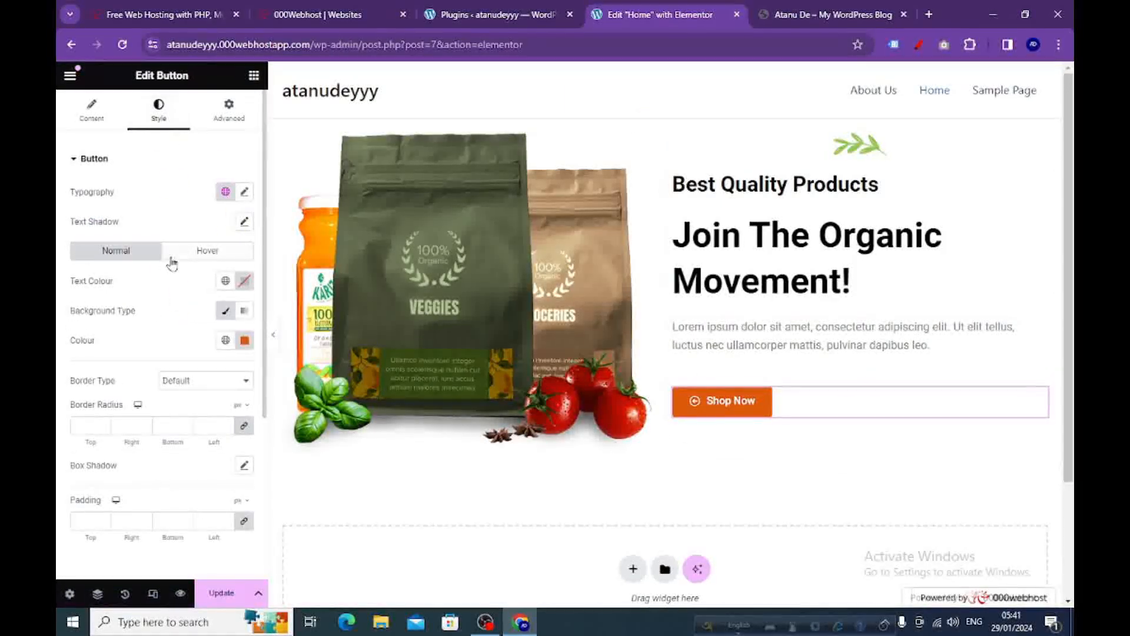
{"action": "left_click", "coordinate": [202, 252]}
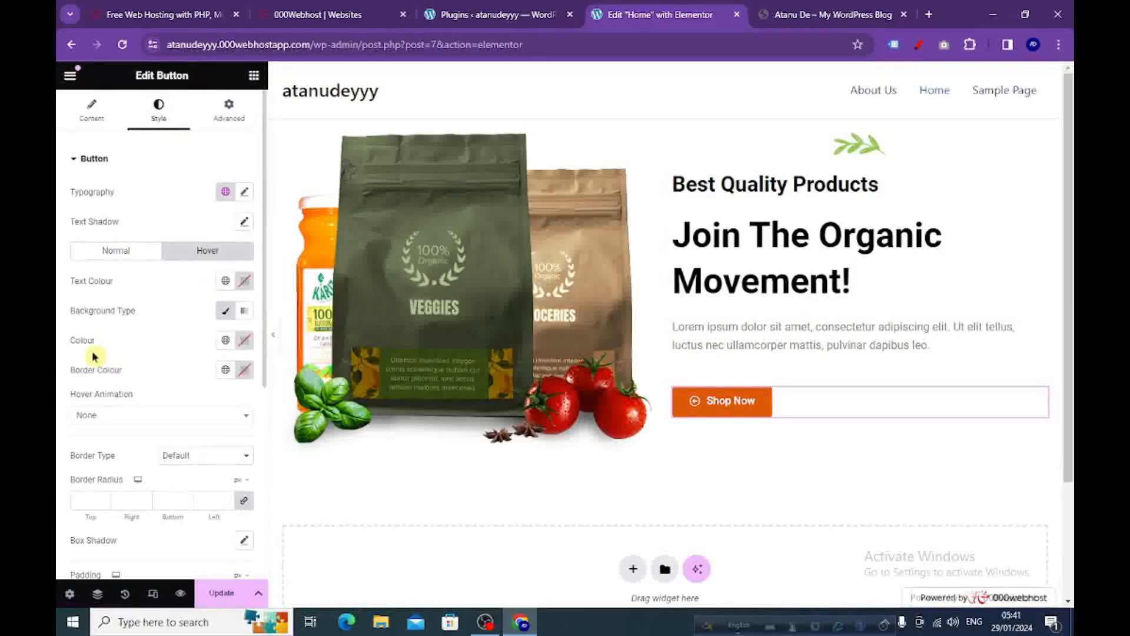
{"action": "left_click", "coordinate": [243, 341]}
{"action": "left_click", "coordinate": [266, 455]}
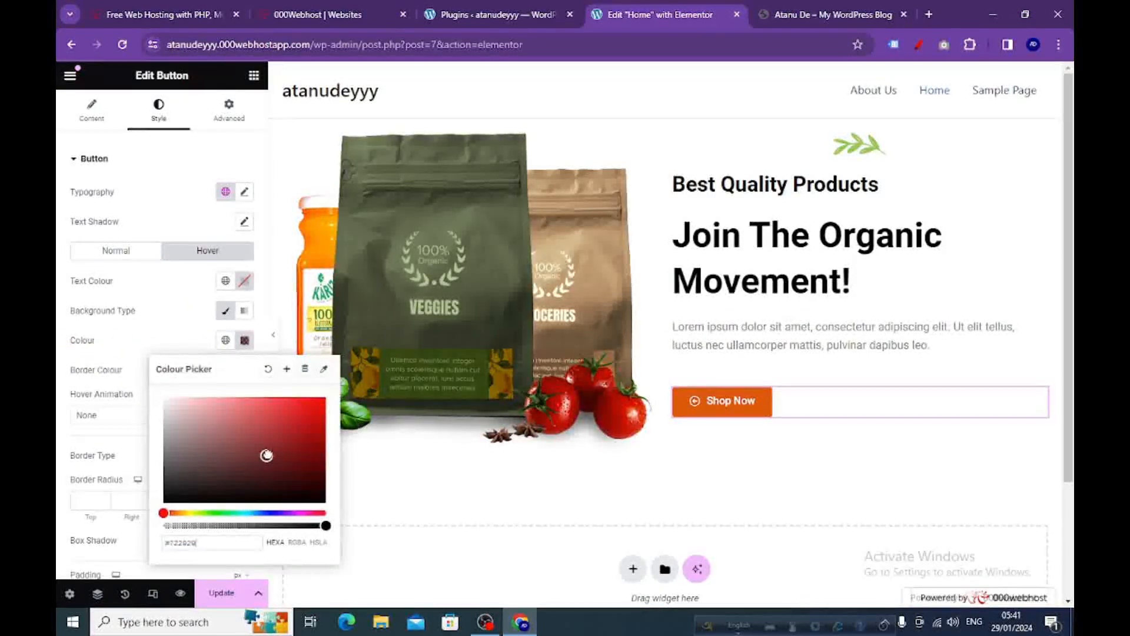
{"action": "left_click", "coordinate": [327, 410]}
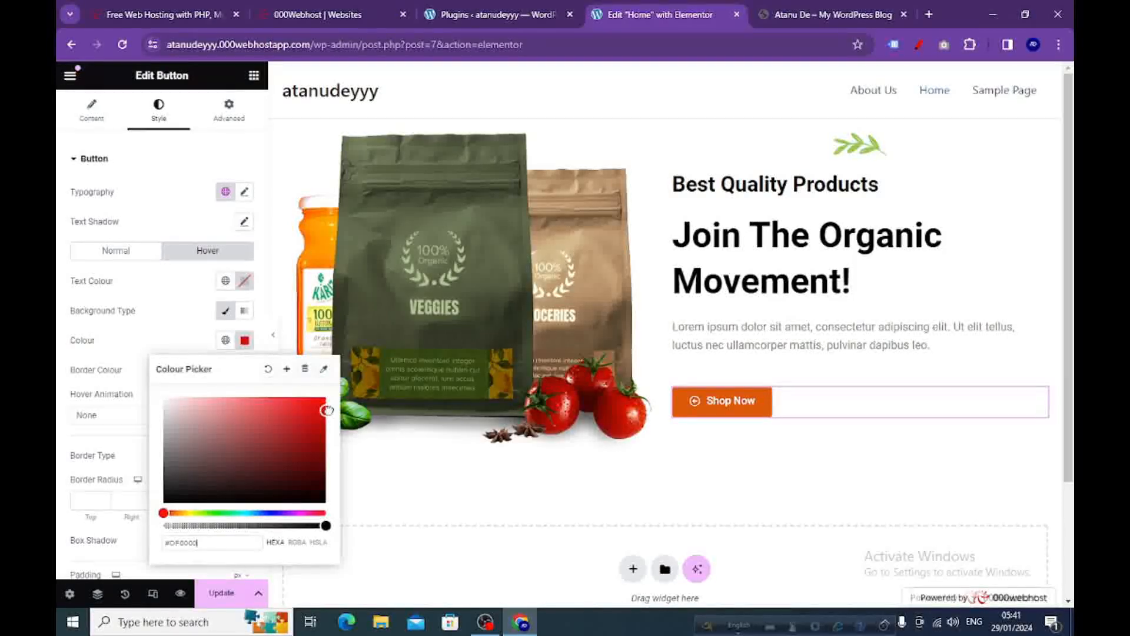
{"action": "left_click", "coordinate": [245, 342]}
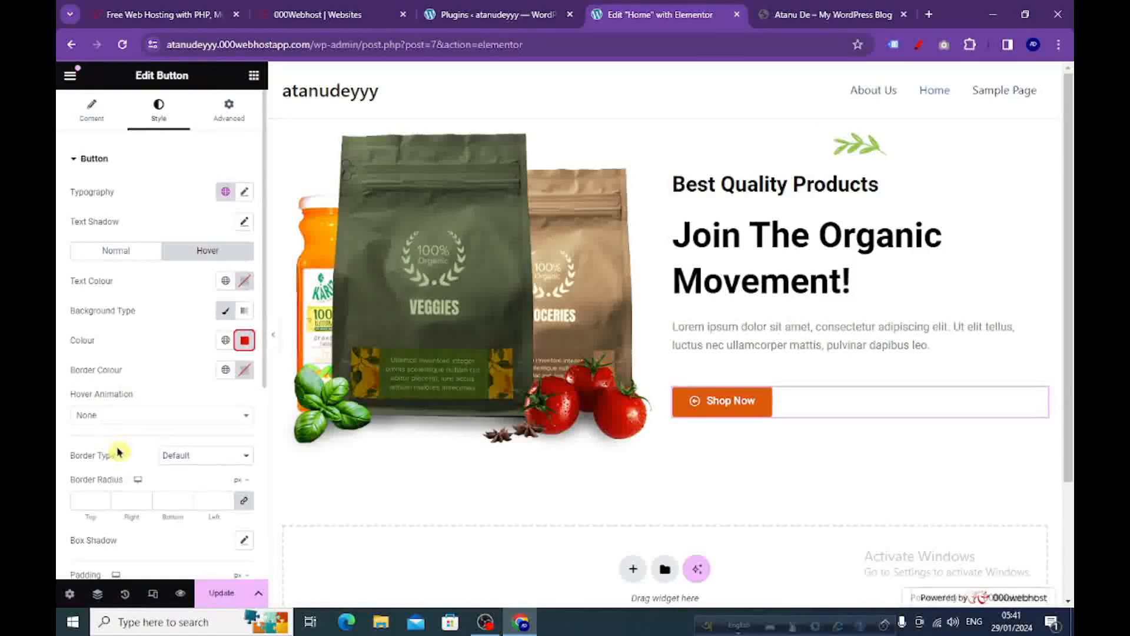
{"action": "left_click", "coordinate": [244, 420]}
{"action": "left_click", "coordinate": [97, 506]}
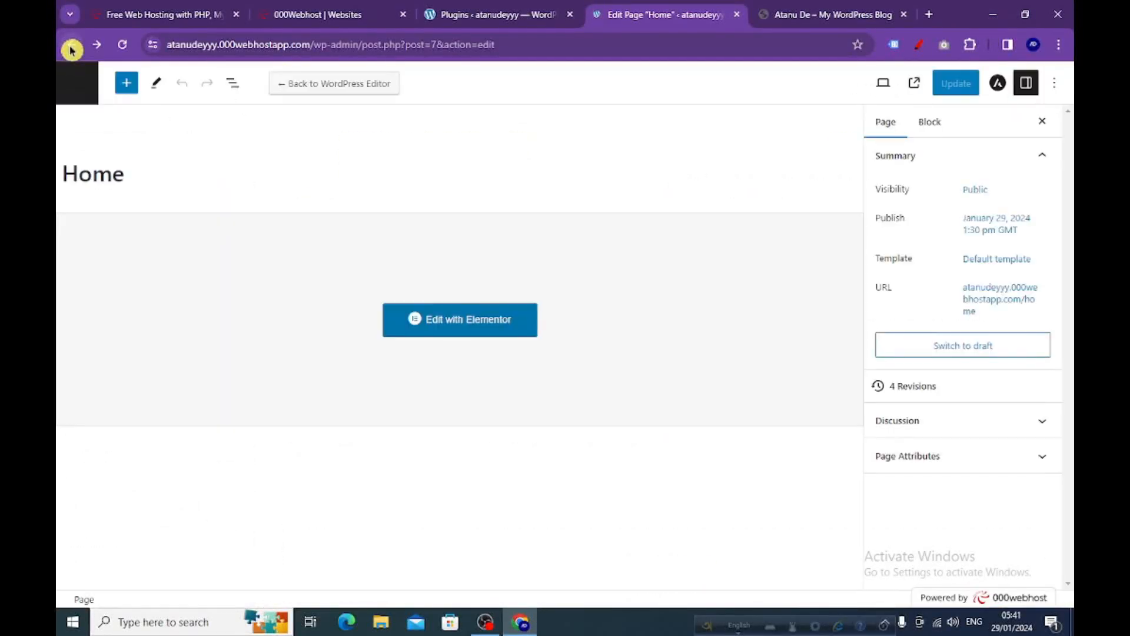
Leave the page editor, visit the live site and open its Home page to check the hero section.
{"action": "left_click", "coordinate": [72, 84]}
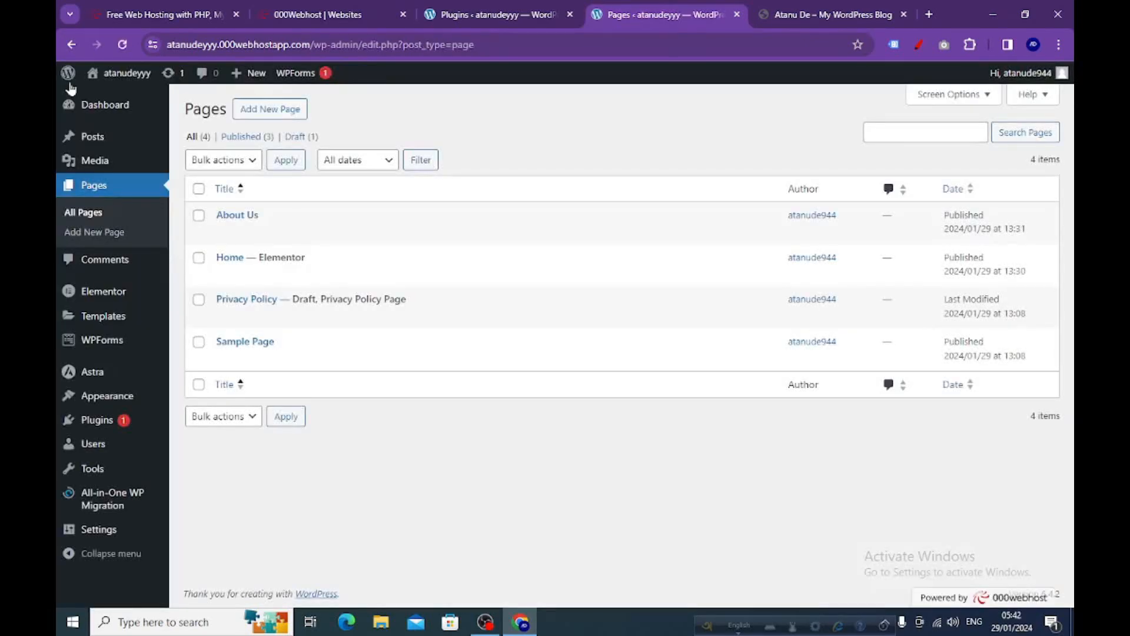
{"action": "mouse_move", "coordinate": [123, 81]}
{"action": "left_click", "coordinate": [104, 99]}
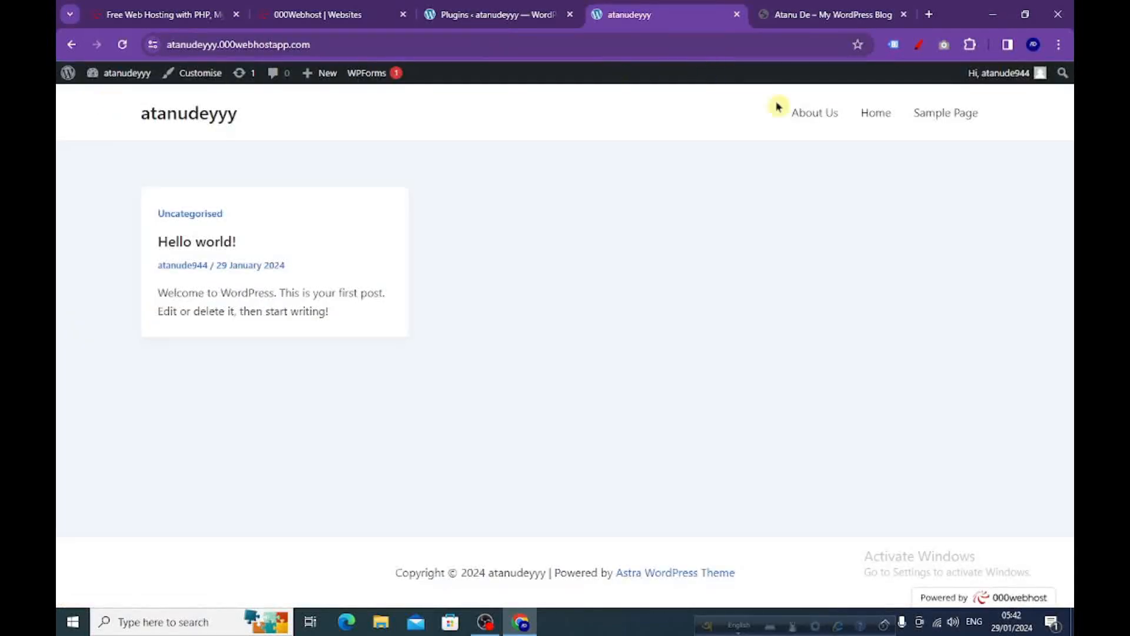
{"action": "left_click", "coordinate": [879, 115]}
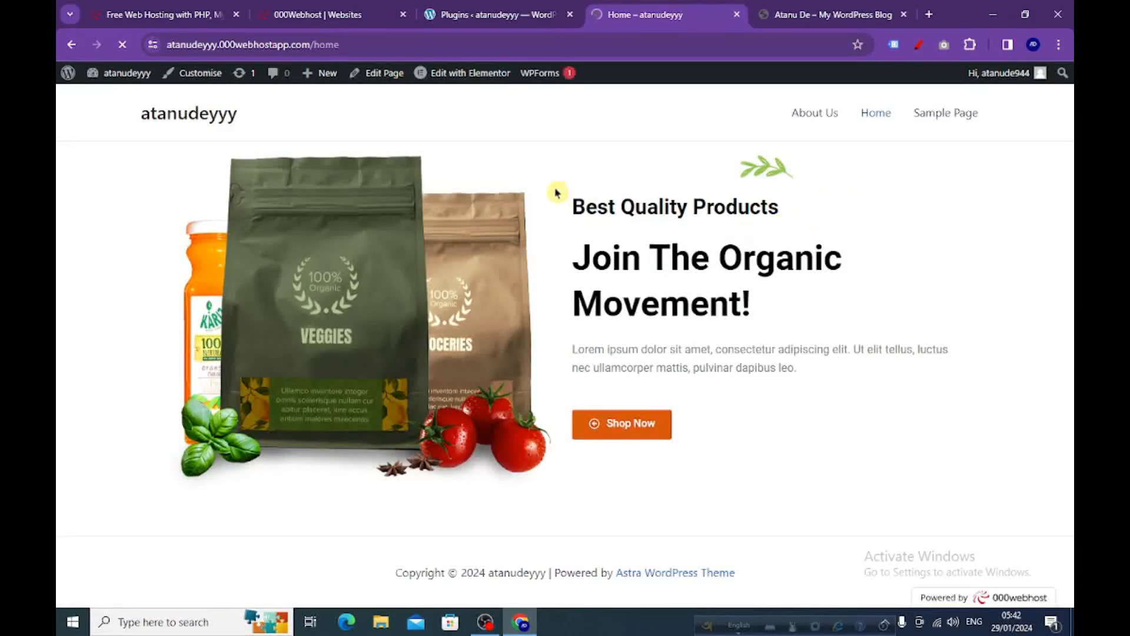